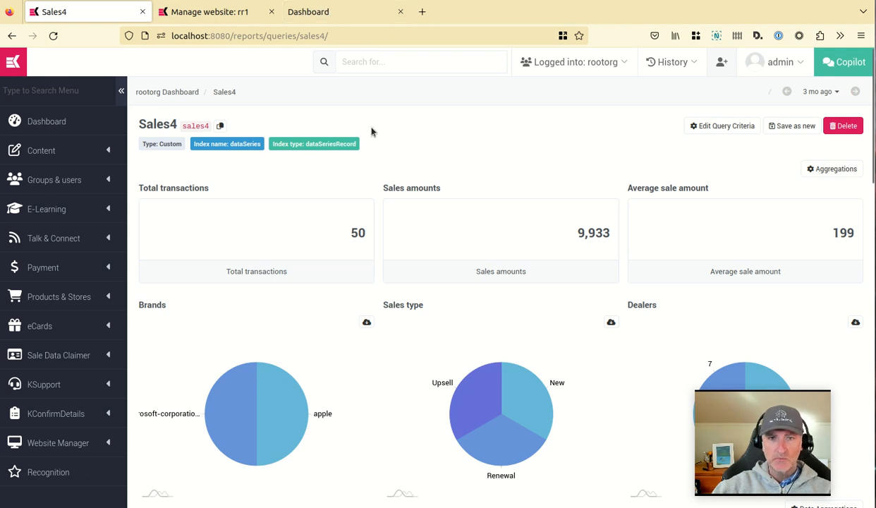
# Review the Sales4 query report, its table of records and its query criteria.
pyautogui.scroll(-6, 514, 196)
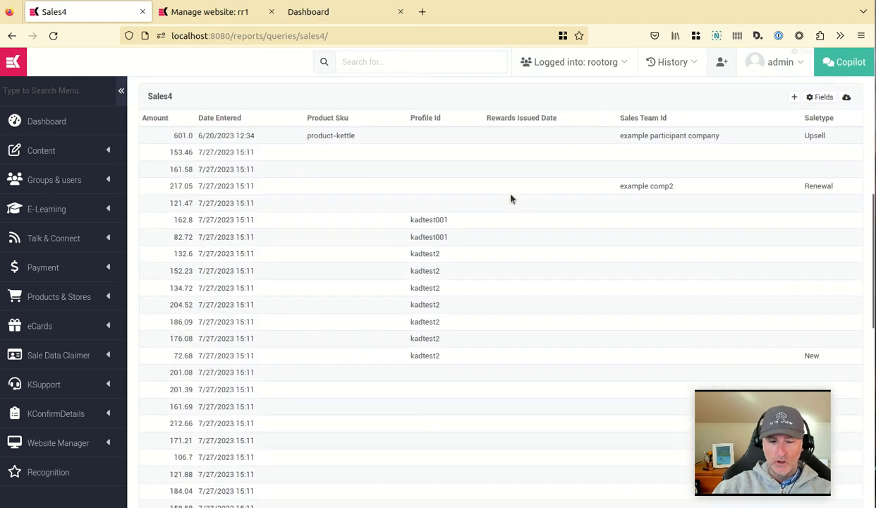
pyautogui.scroll(8, 481, 299)
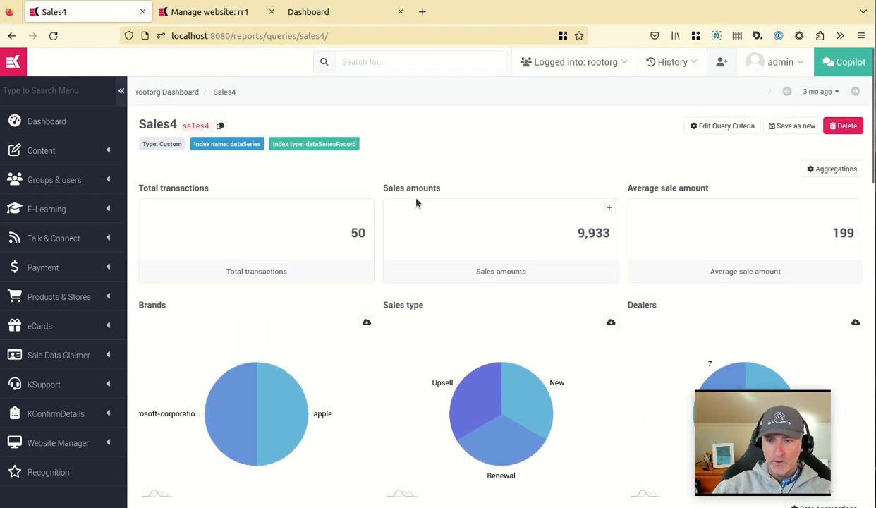
pyautogui.click(727, 127)
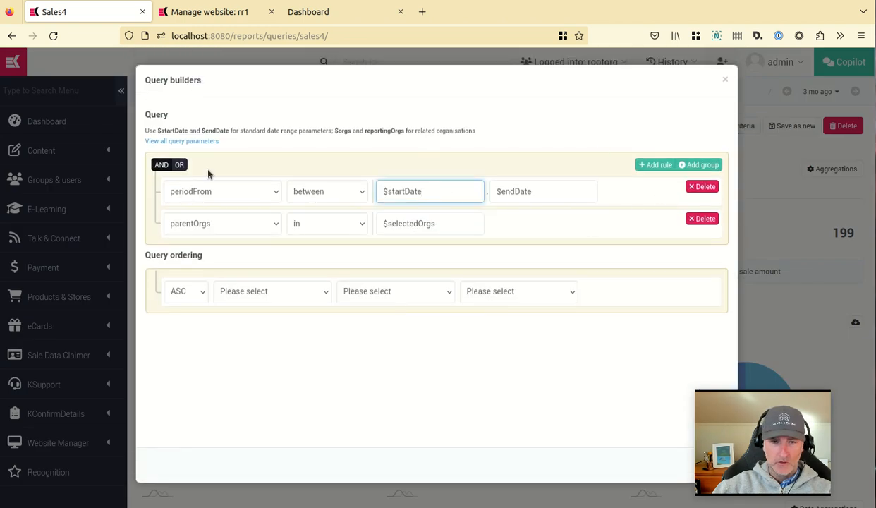
pyautogui.click(724, 81)
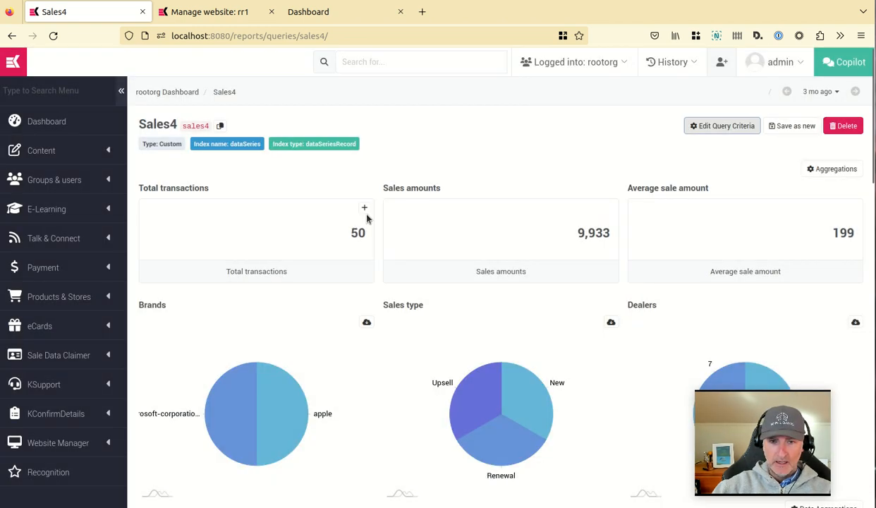
pyautogui.scroll(-5, 537, 223)
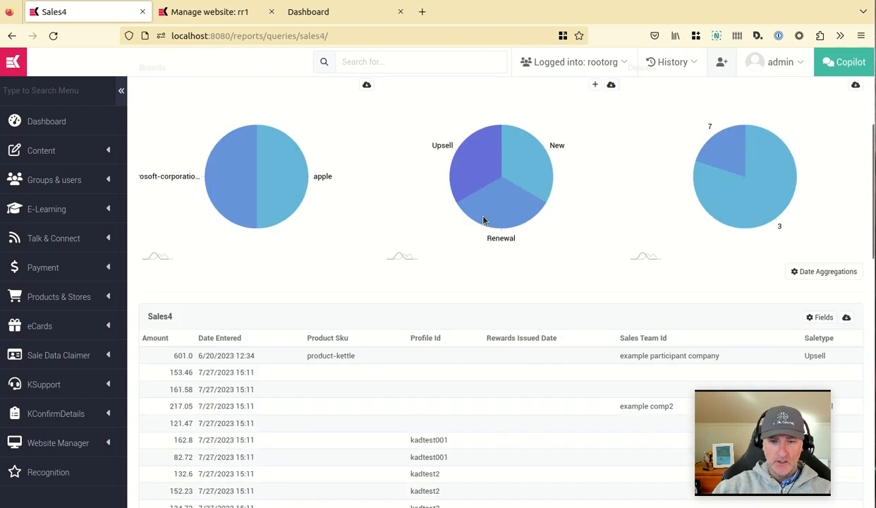
pyautogui.scroll(5, 266, 299)
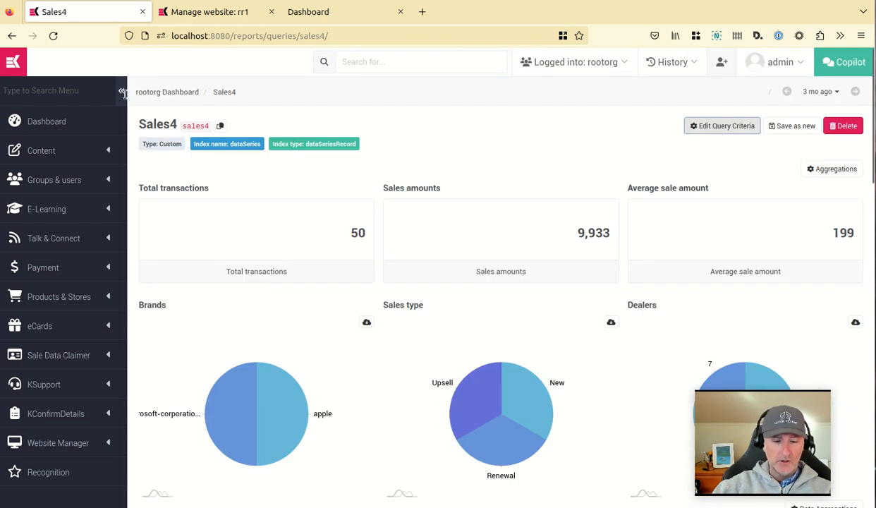
# Open the front-end Dashboard tab and compare its figures for the 7 days and 3 mo periods.
pyautogui.click(313, 14)
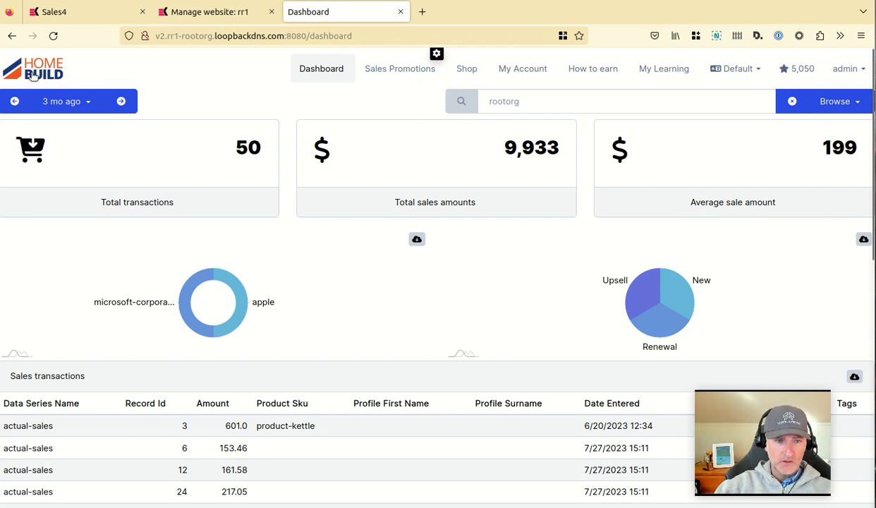
pyautogui.scroll(-2, 208, 176)
pyautogui.scroll(2, 201, 190)
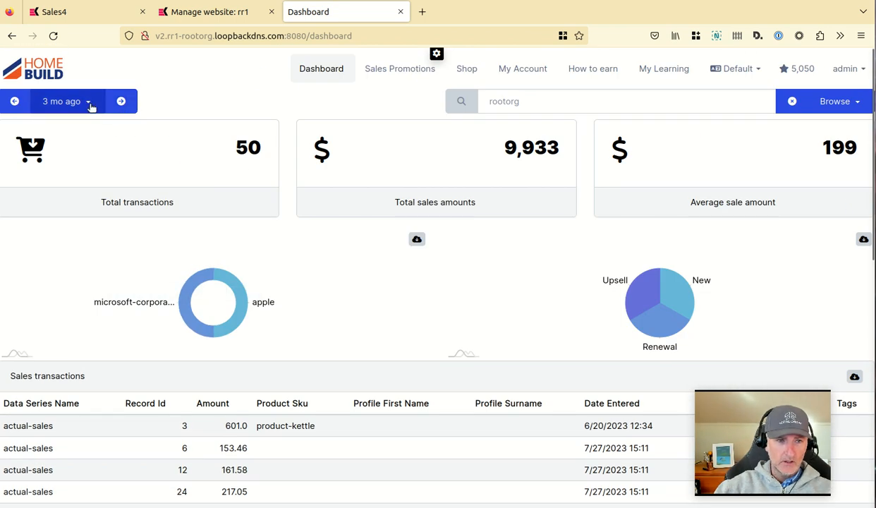
pyautogui.click(90, 103)
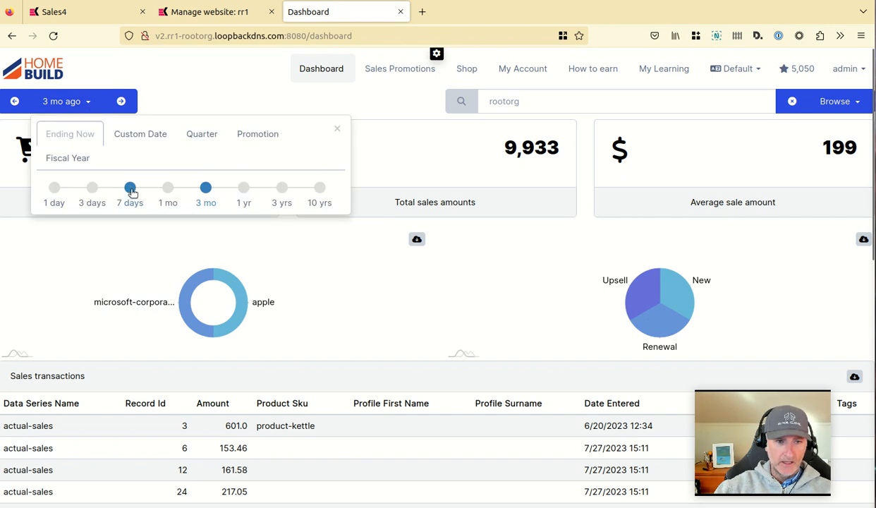
pyautogui.click(131, 189)
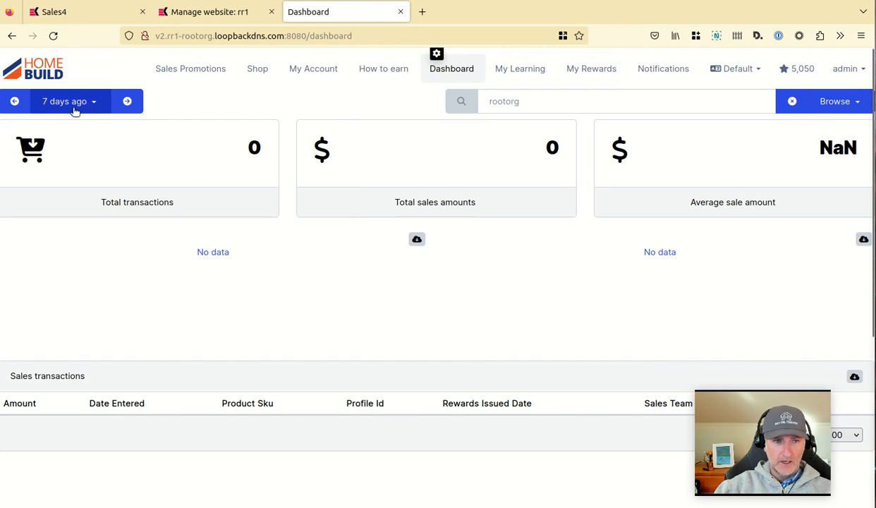
pyautogui.click(98, 102)
pyautogui.click(206, 188)
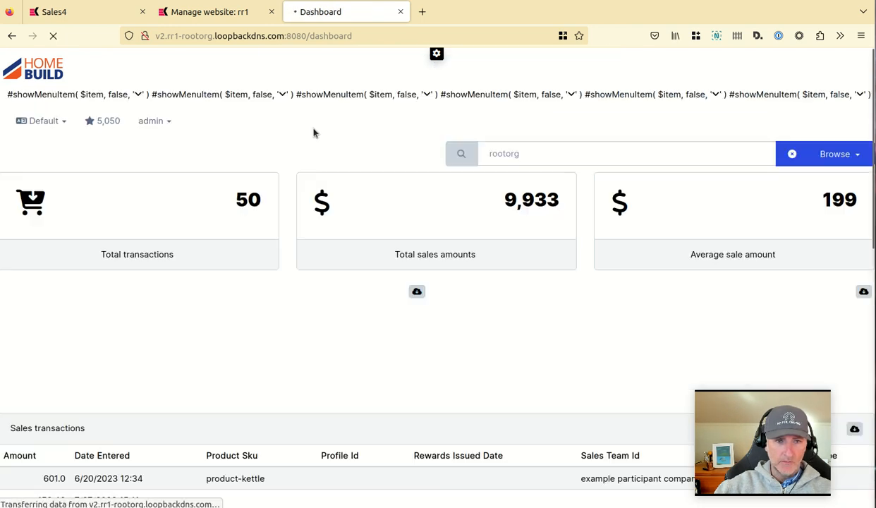
pyautogui.click(54, 36)
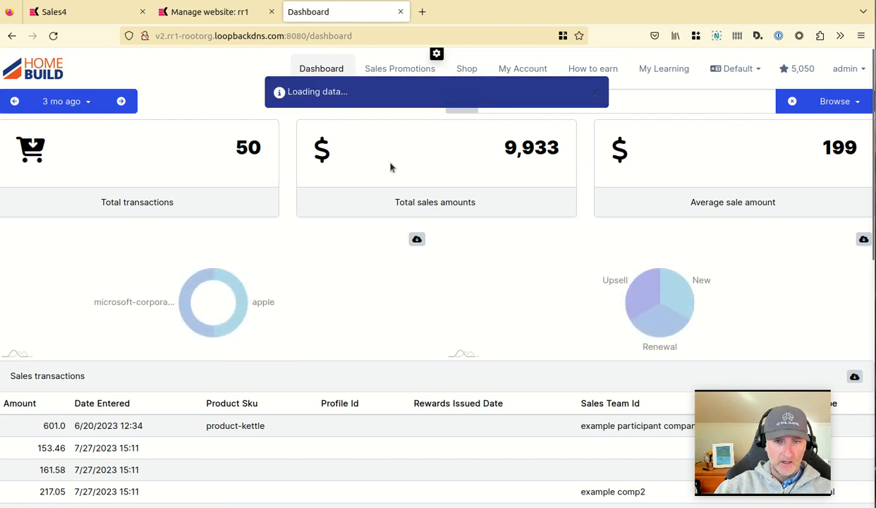
# Filter the dashboard by Example Participant company, review it, then clear the organisation filter.
pyautogui.click(855, 101)
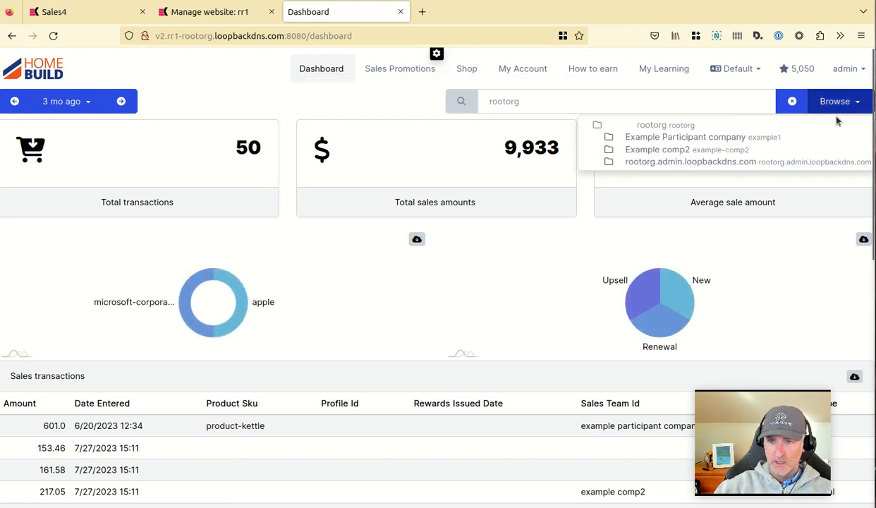
pyautogui.click(669, 140)
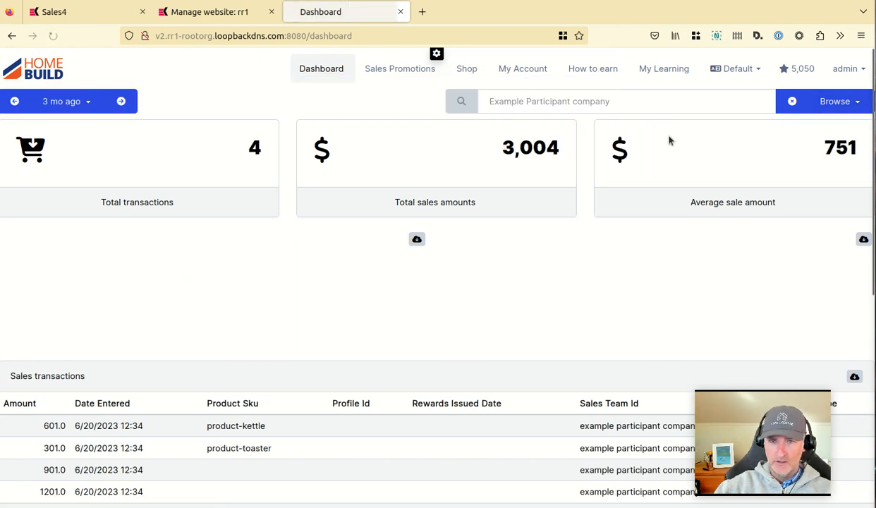
pyautogui.scroll(-4, 646, 264)
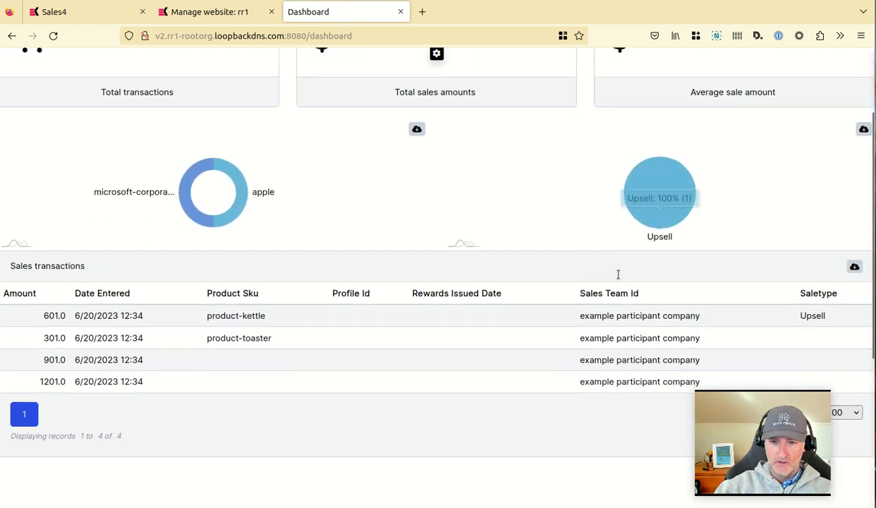
pyautogui.scroll(4, 221, 199)
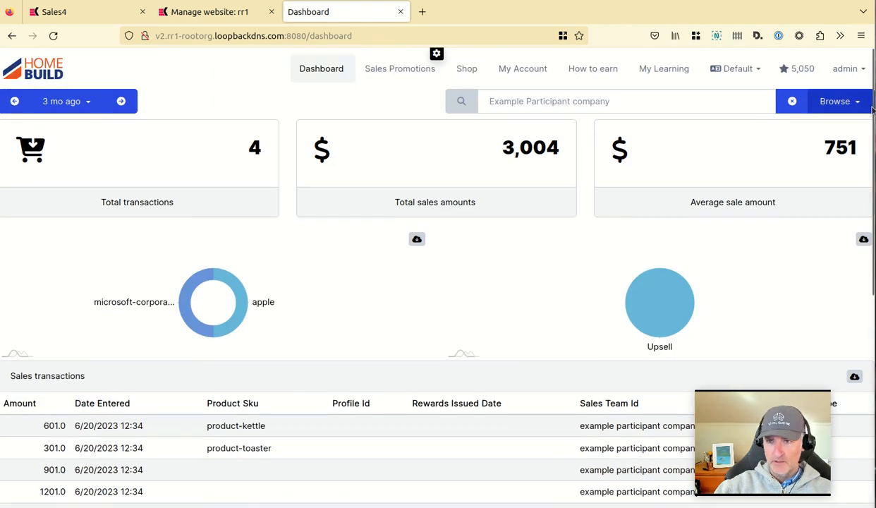
pyautogui.click(792, 101)
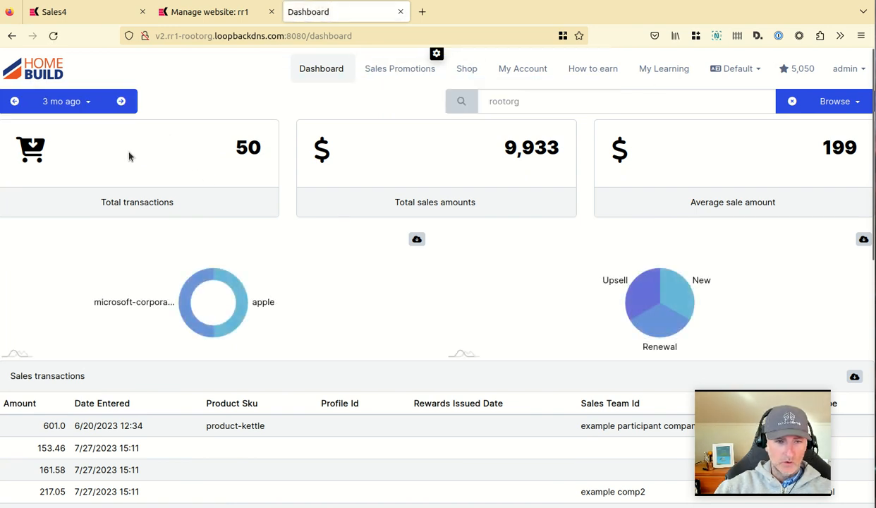
# Return to the Sales4 admin tab and open the Queries list under Reporting.
pyautogui.moveTo(223, 159); pyautogui.dragTo(327, 146)
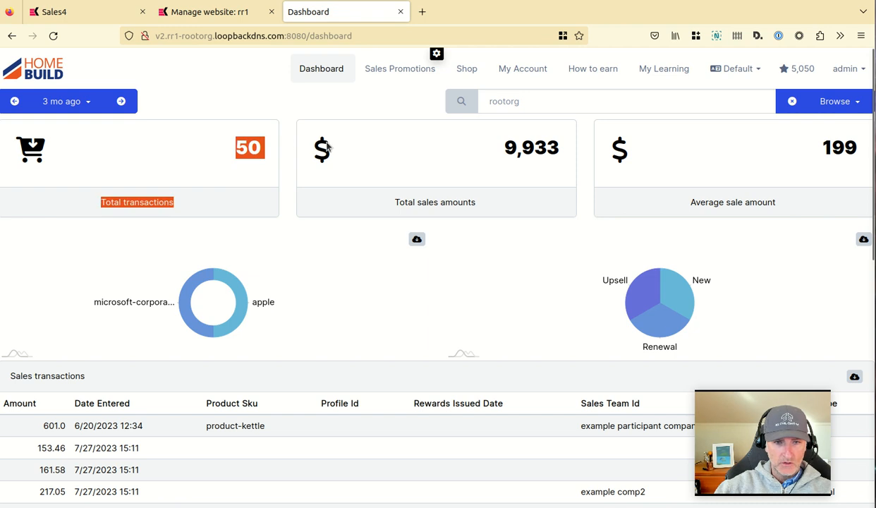
pyautogui.click(545, 148)
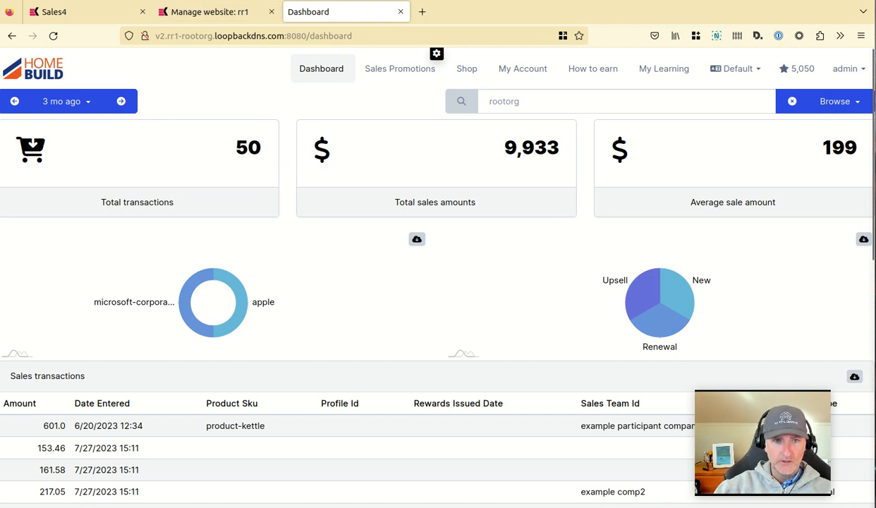
pyautogui.click(91, 21)
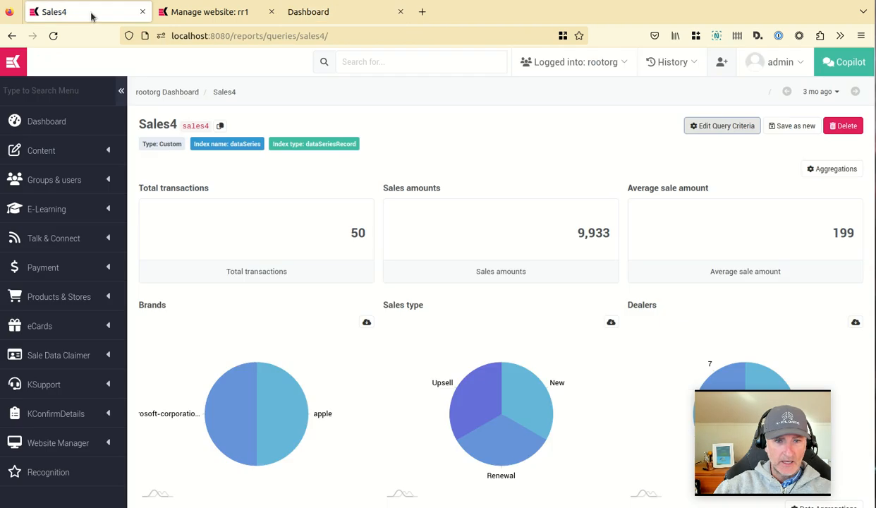
pyautogui.scroll(-10, 39, 254)
pyautogui.scroll(-2, 39, 246)
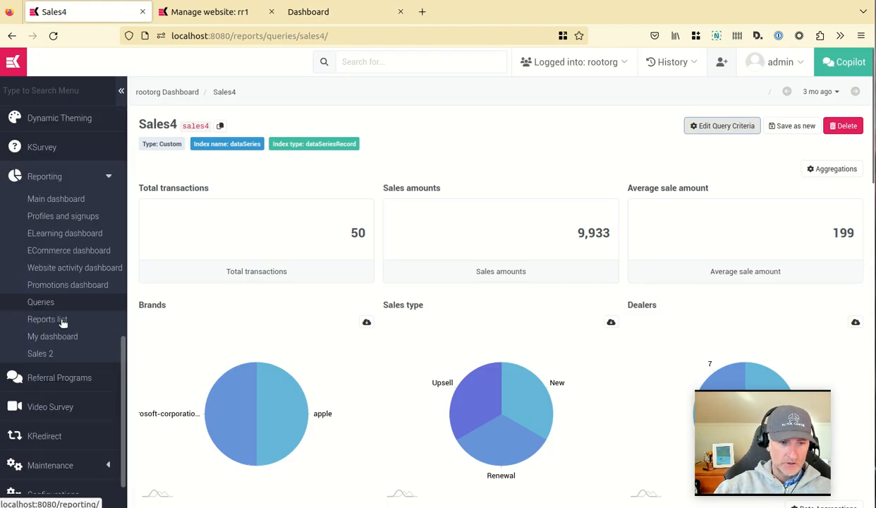
pyautogui.click(41, 302)
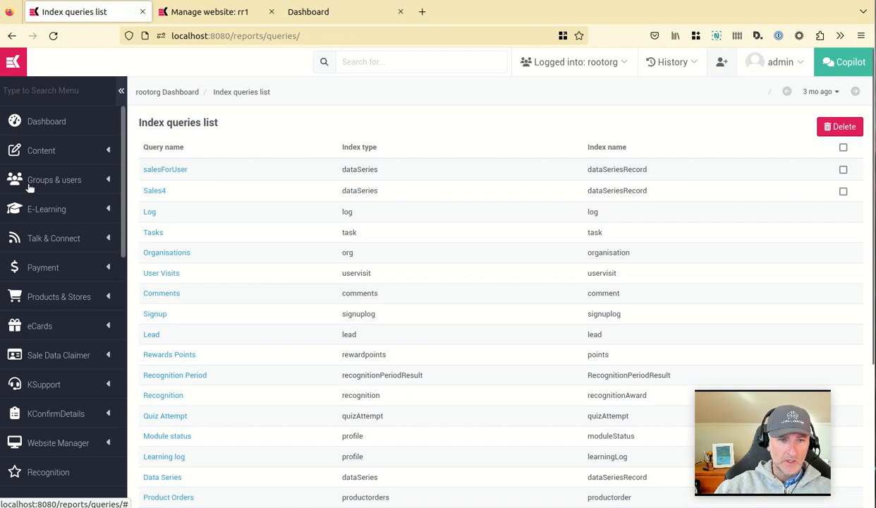
# Open the Main dashboard under Reporting and look through its panels.
pyautogui.scroll(-10, 36, 224)
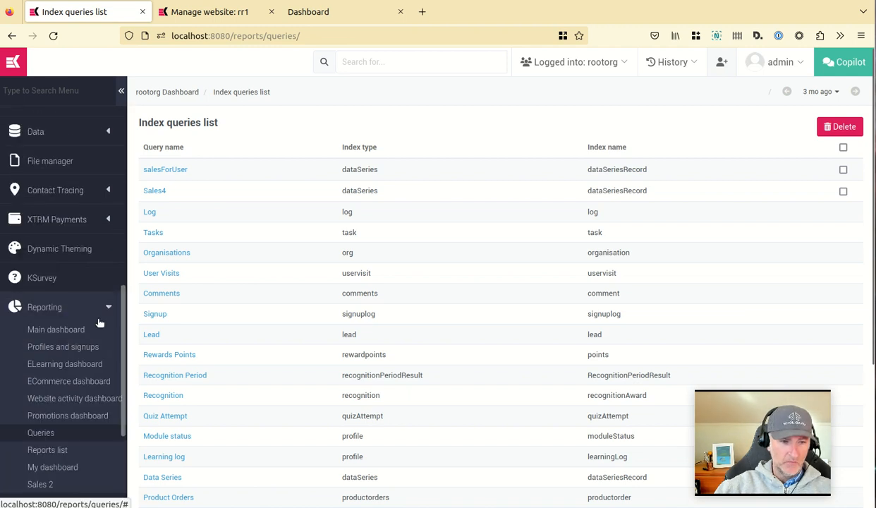
pyautogui.click(54, 331)
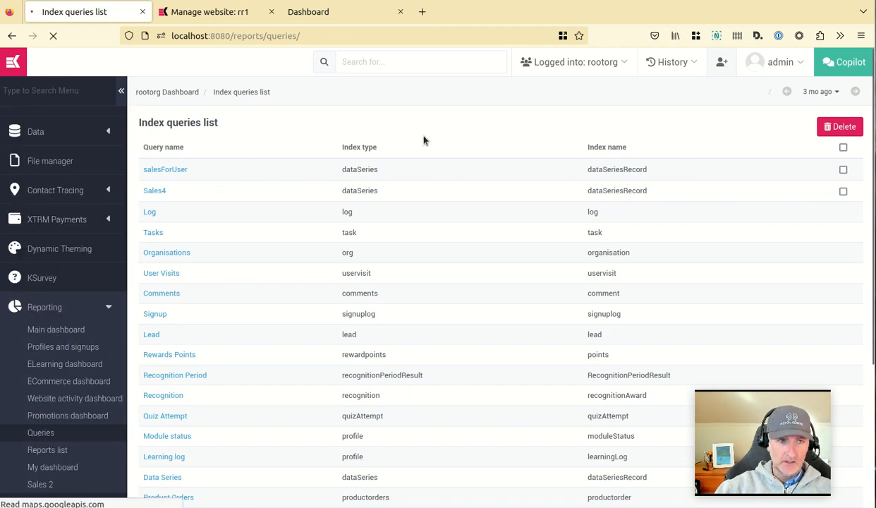
pyautogui.scroll(-2, 399, 254)
pyautogui.scroll(-2, 399, 254)
pyautogui.scroll(4, 399, 264)
pyautogui.scroll(-5, 289, 268)
pyautogui.scroll(5, 288, 276)
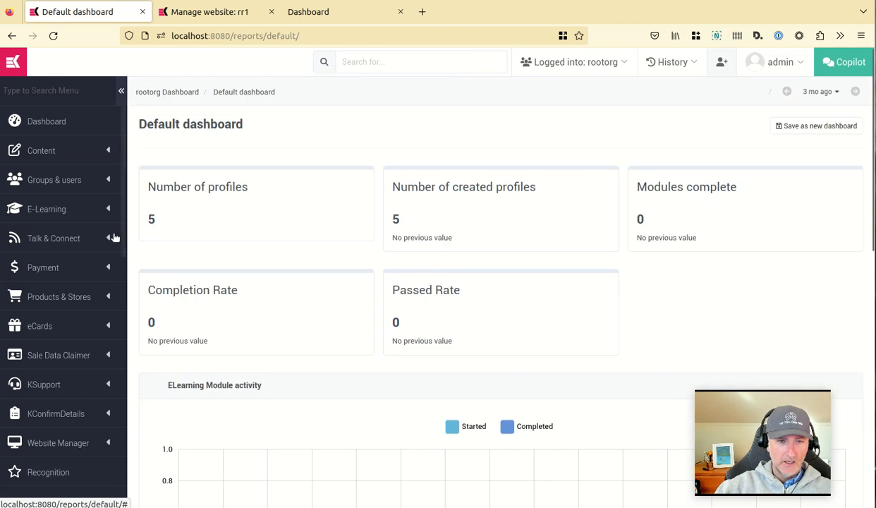
# Go back to the Queries list and open the Data Series query.
pyautogui.scroll(-6, 88, 226)
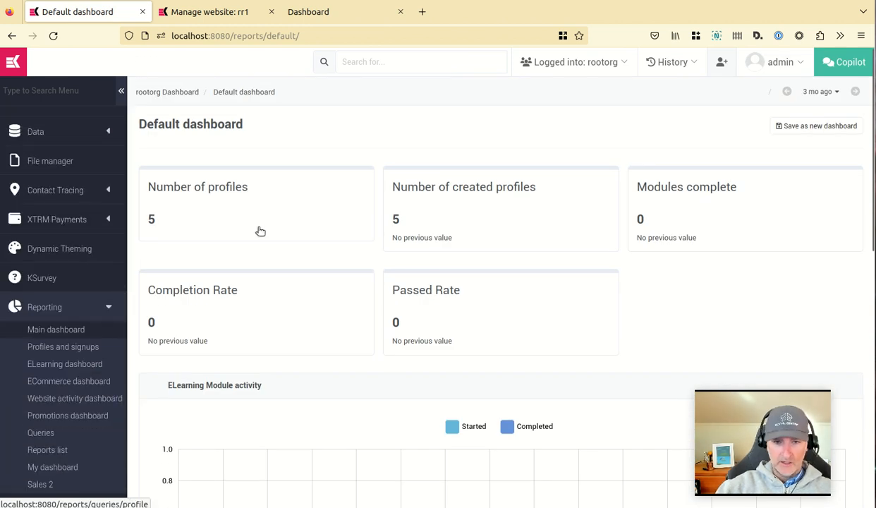
pyautogui.scroll(-2, 77, 321)
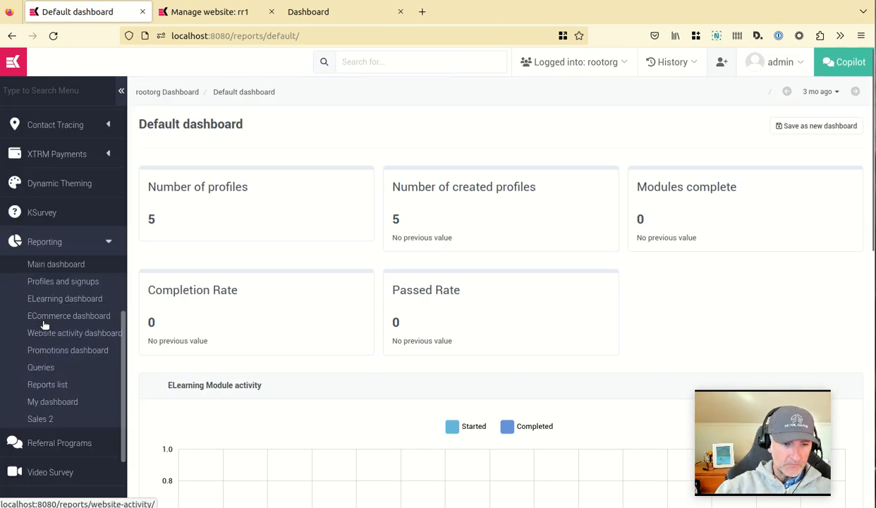
pyautogui.click(83, 353)
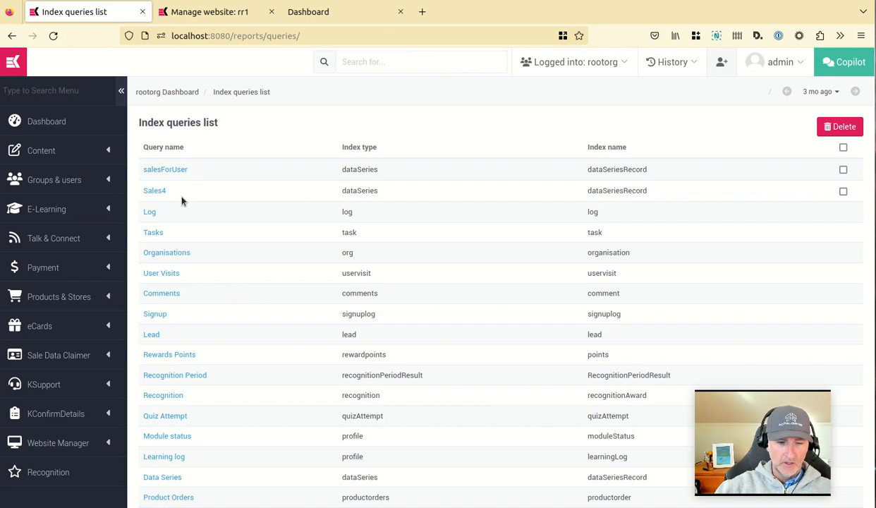
pyautogui.scroll(-1, 182, 202)
pyautogui.scroll(-3, 182, 202)
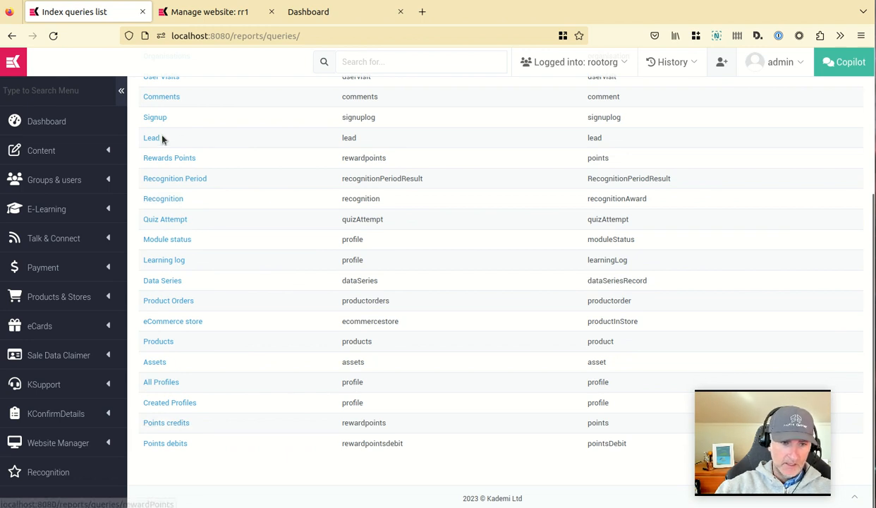
pyautogui.click(164, 281)
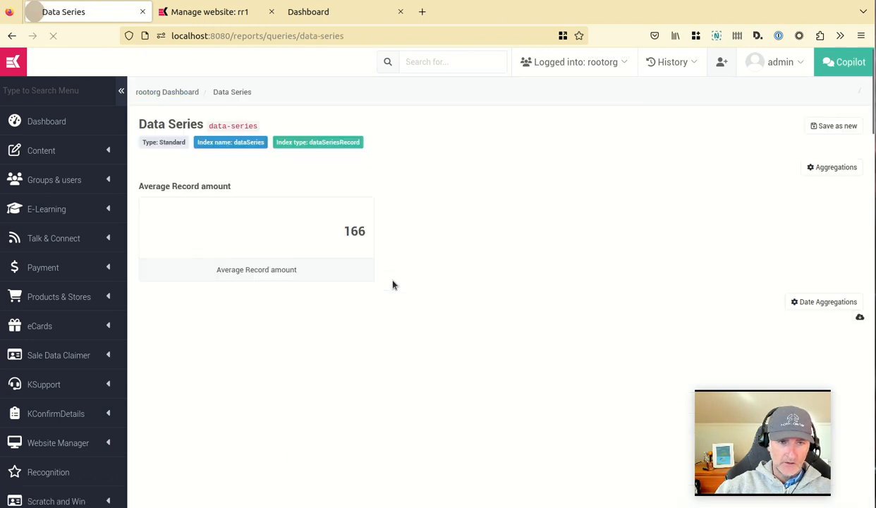
# Save the Data Series query as a new index query named Sales5.
pyautogui.scroll(-3, 469, 282)
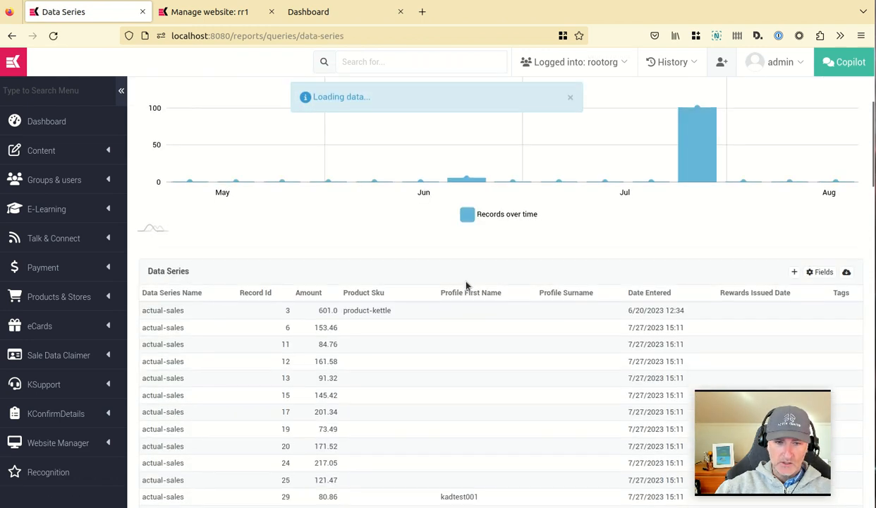
pyautogui.scroll(3, 465, 286)
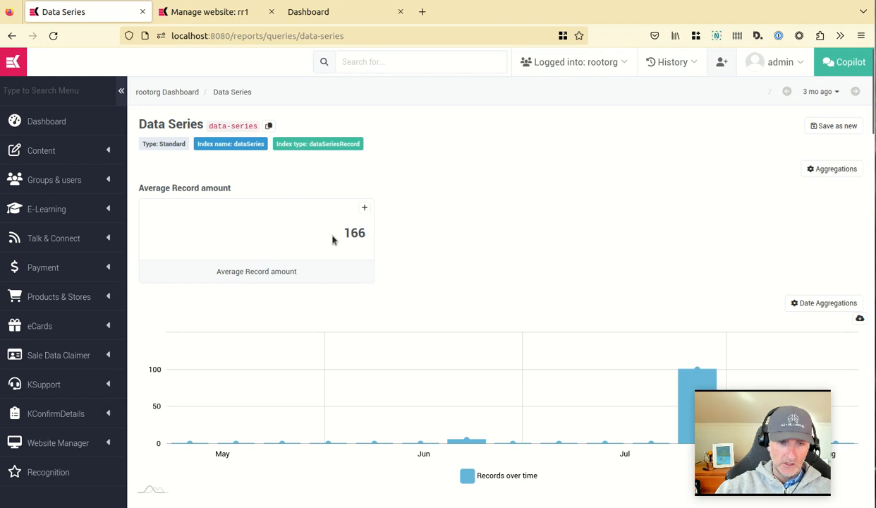
pyautogui.scroll(-1, 329, 231)
pyautogui.scroll(-5, 577, 346)
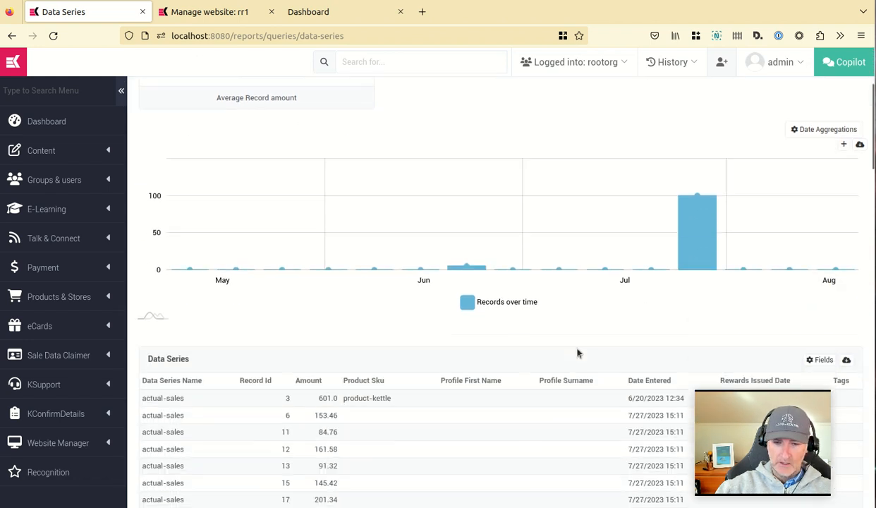
pyautogui.scroll(6, 276, 364)
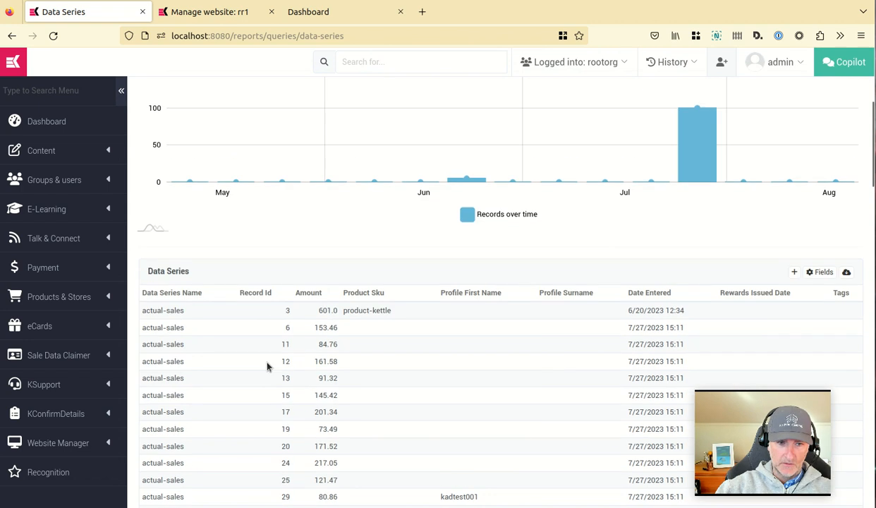
pyautogui.click(838, 126)
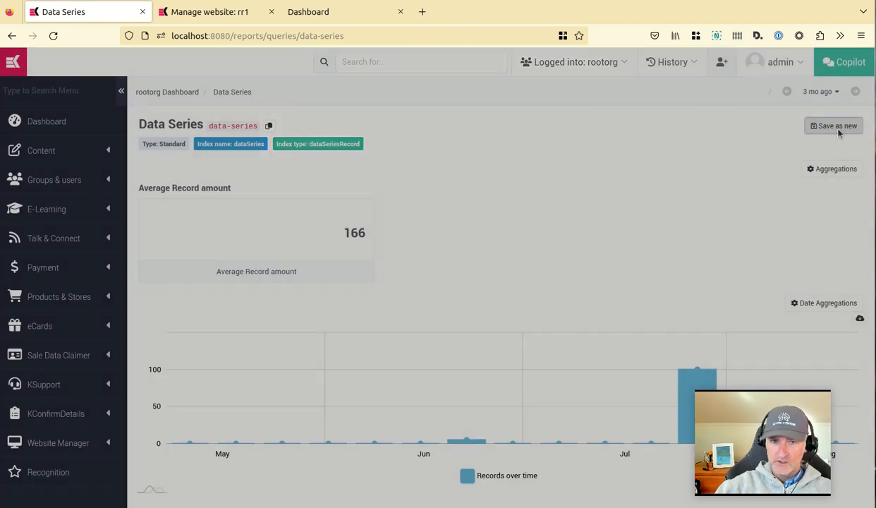
pyautogui.write('Sales5')
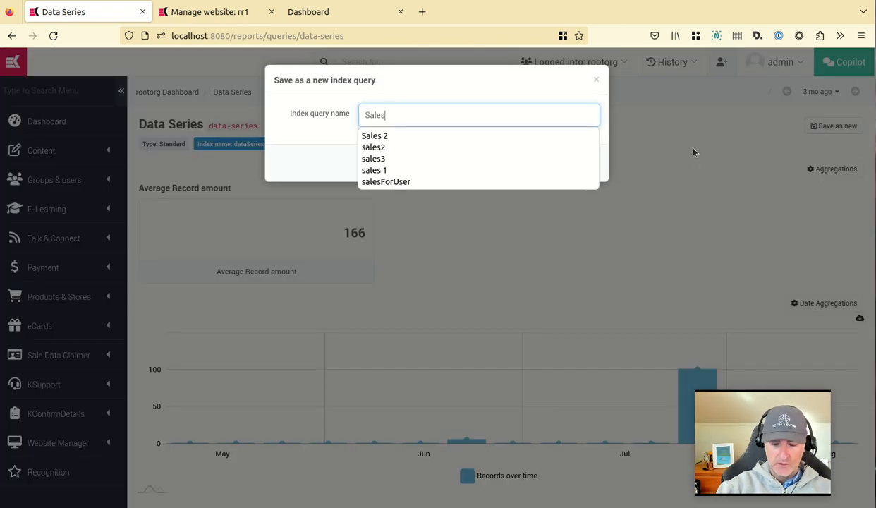
pyautogui.click(575, 168)
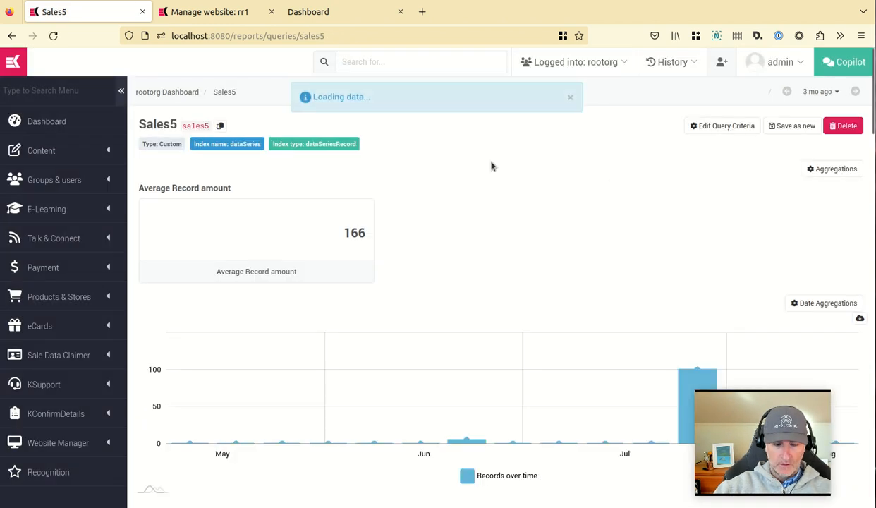
# Delete the Records over time date histogram from the Sales5 query's date aggregations.
pyautogui.scroll(-4, 584, 168)
pyautogui.scroll(4, 665, 183)
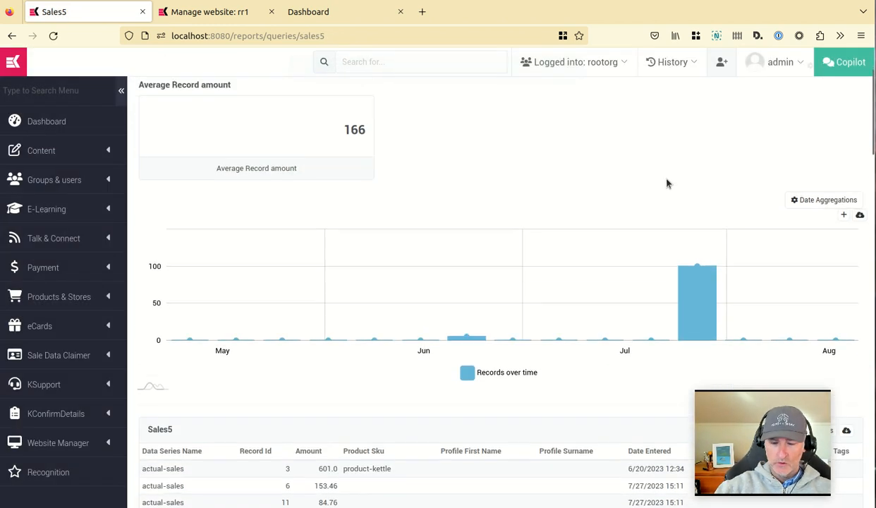
pyautogui.click(819, 307)
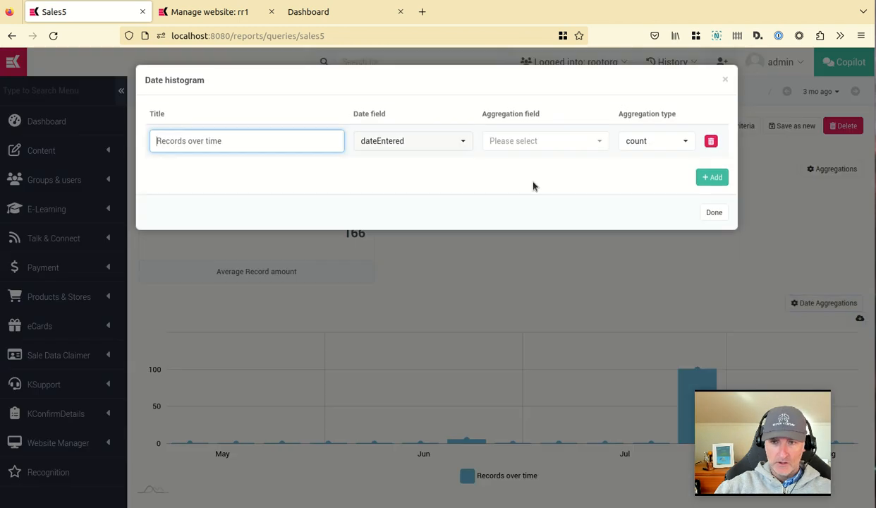
pyautogui.click(711, 142)
pyautogui.click(462, 349)
pyautogui.click(713, 181)
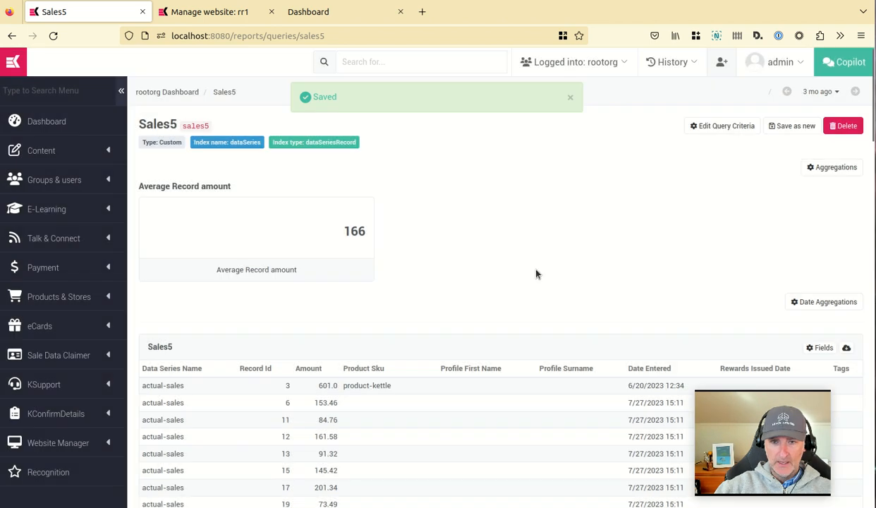
# Delete the Average Record amount aggregation from the Sales5 query.
pyautogui.click(827, 169)
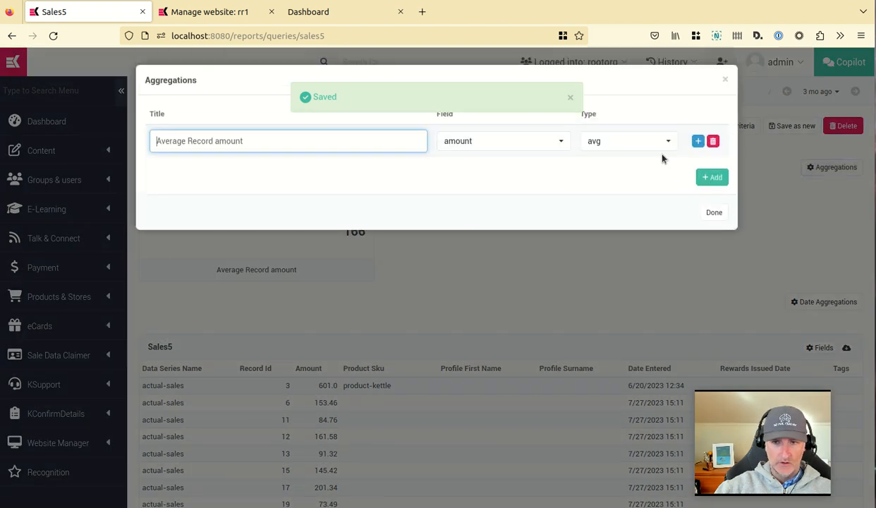
pyautogui.click(714, 141)
pyautogui.click(458, 346)
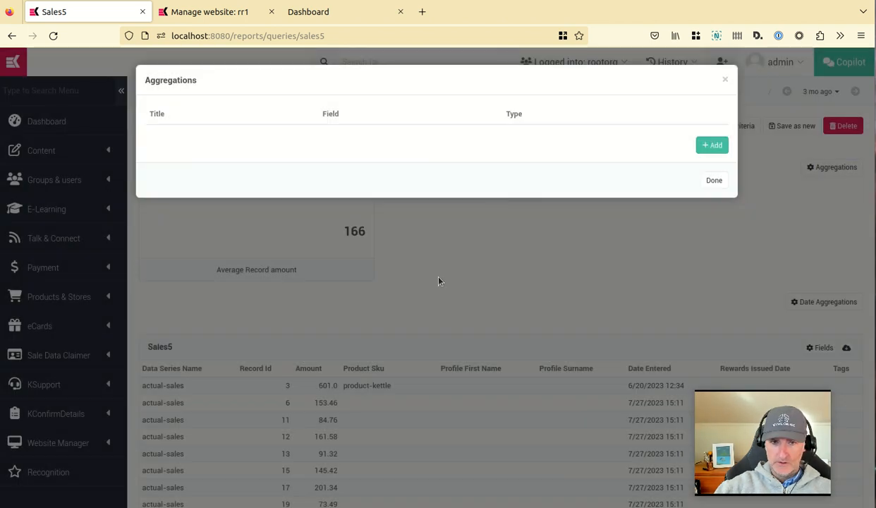
pyautogui.click(709, 181)
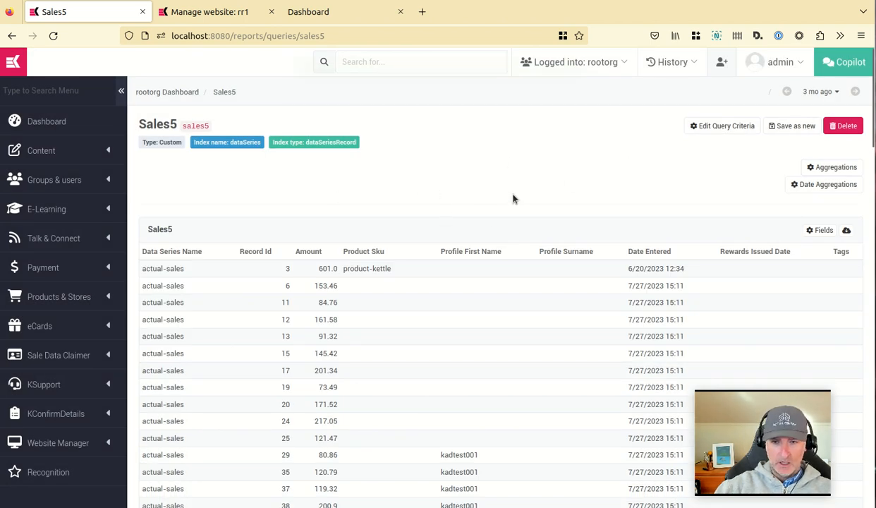
# Switch to the rr1 website, log in to its dashboard, and open the dashboard page in the content editor.
pyautogui.click(204, 12)
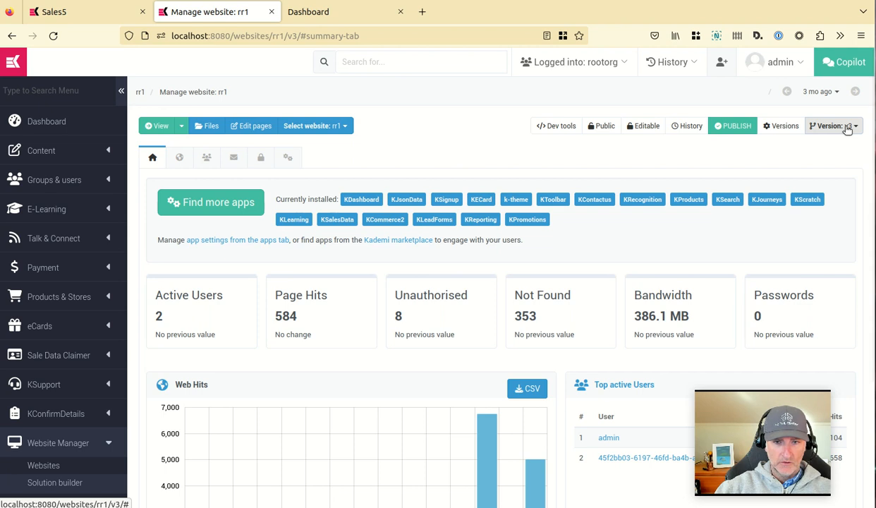
pyautogui.click(181, 126)
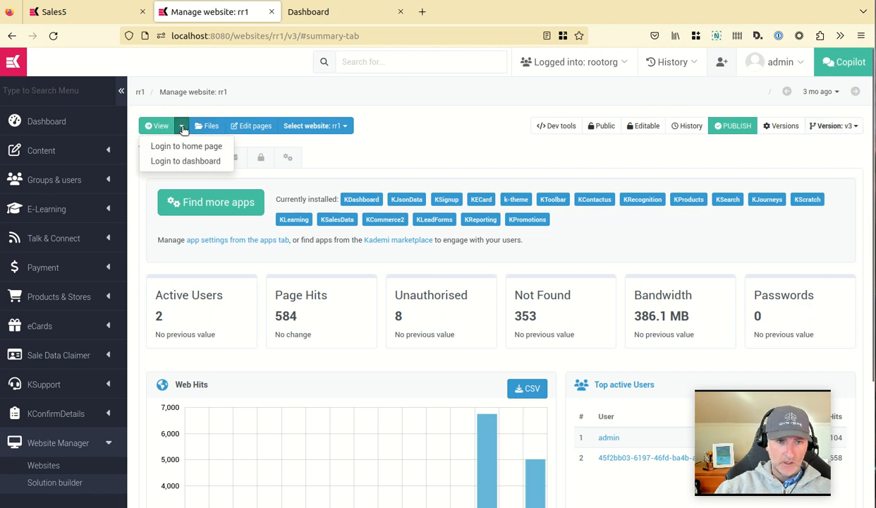
pyautogui.click(209, 160)
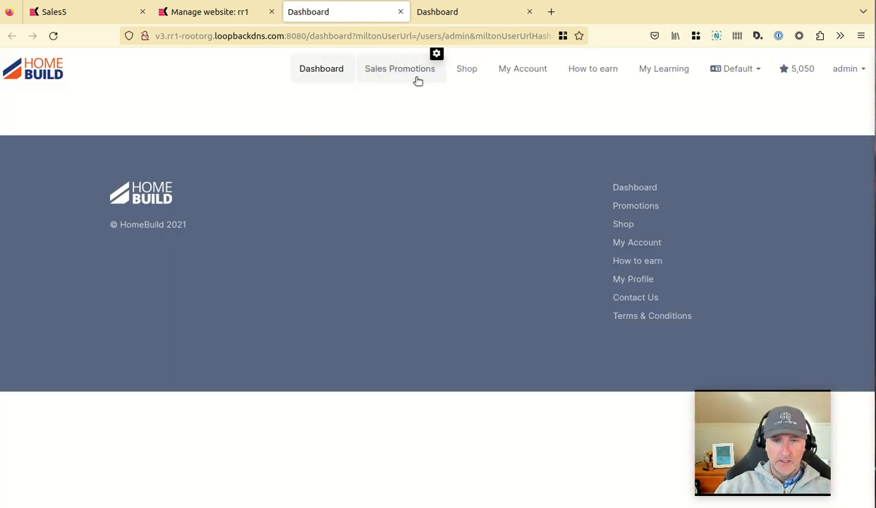
pyautogui.click(437, 54)
pyautogui.click(787, 58)
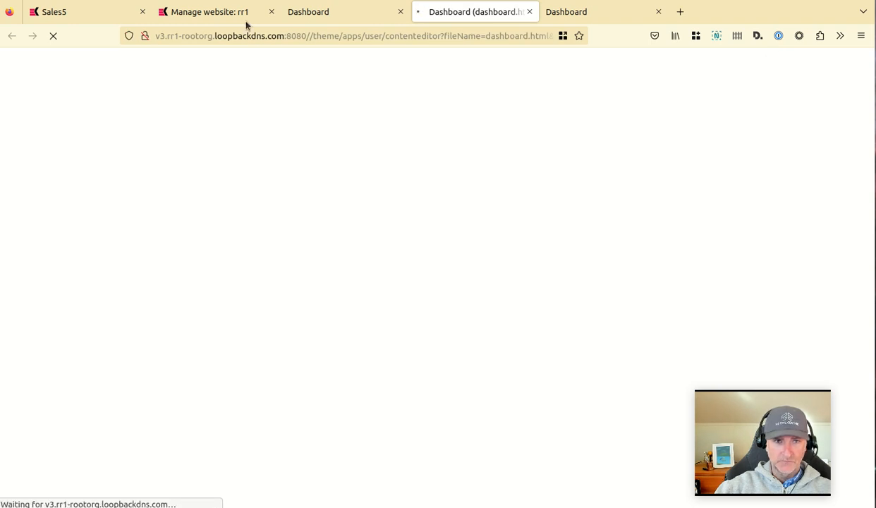
# Return to the Sales5 query and briefly open its query criteria.
pyautogui.click(90, 17)
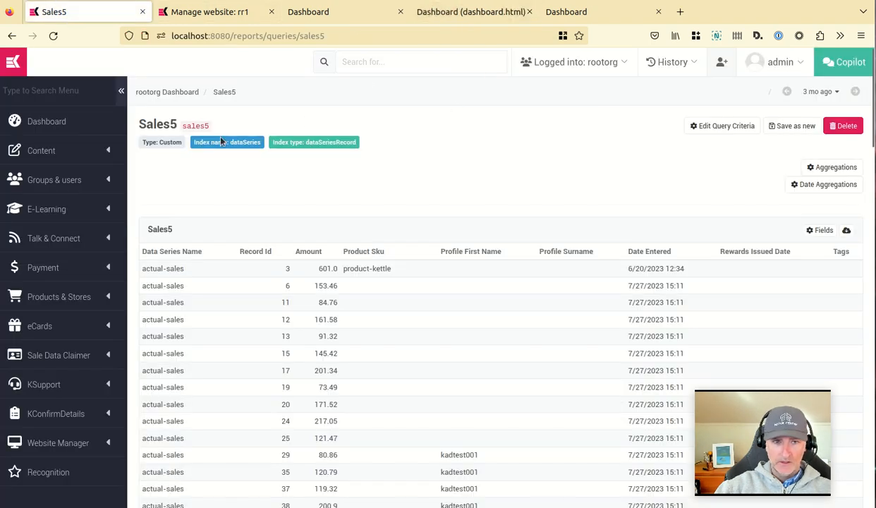
pyautogui.scroll(-5, 356, 141)
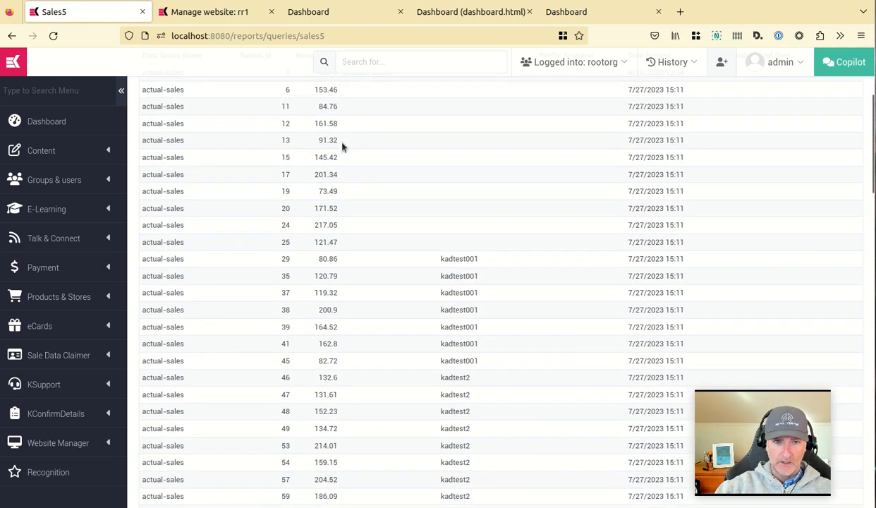
pyautogui.scroll(5, 328, 170)
pyautogui.click(727, 126)
pyautogui.click(727, 81)
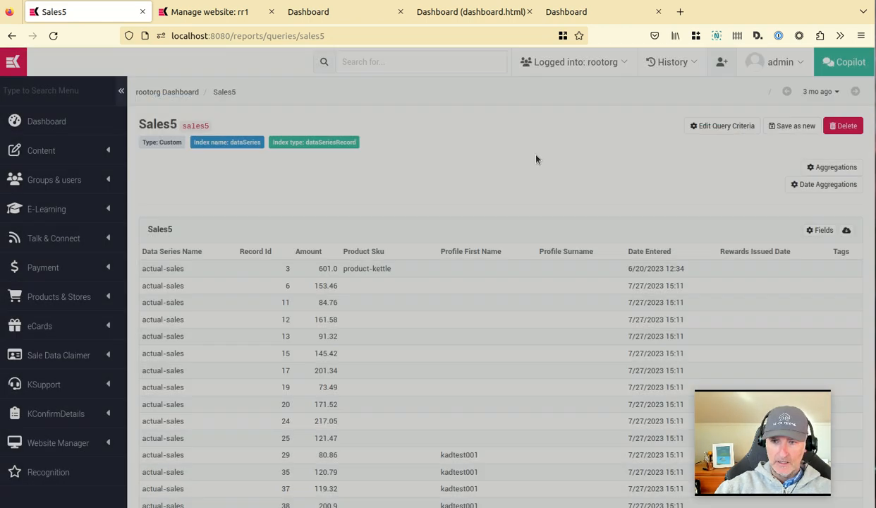
# Switch to the dashboard editor and add a one-column row to the page.
pyautogui.click(466, 12)
pyautogui.moveTo(461, 14); pyautogui.dragTo(374, 14)
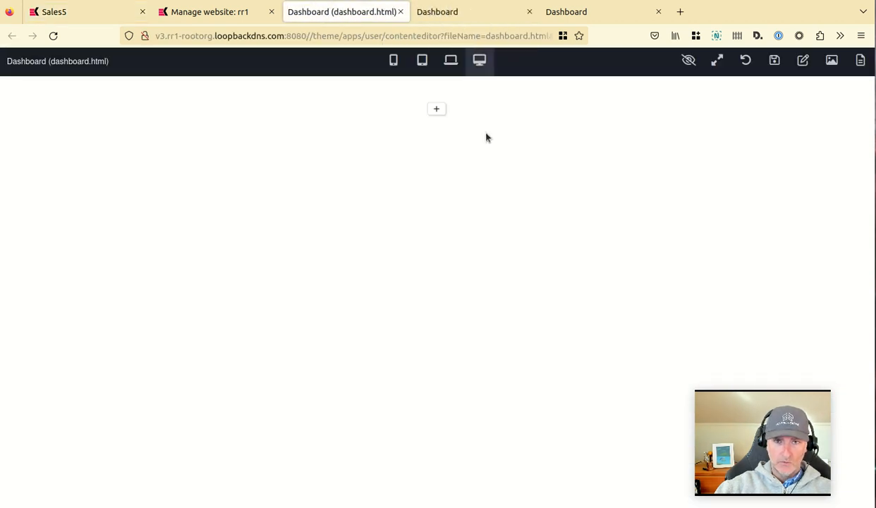
pyautogui.click(438, 112)
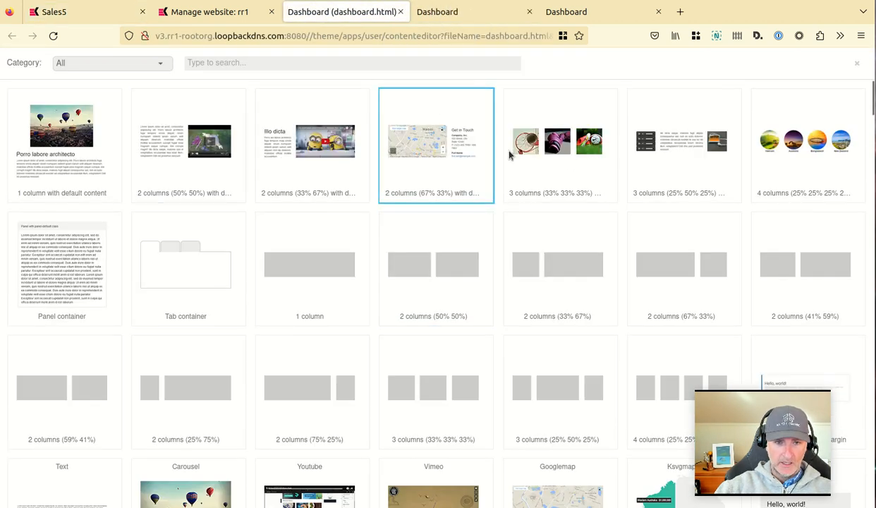
pyautogui.click(276, 270)
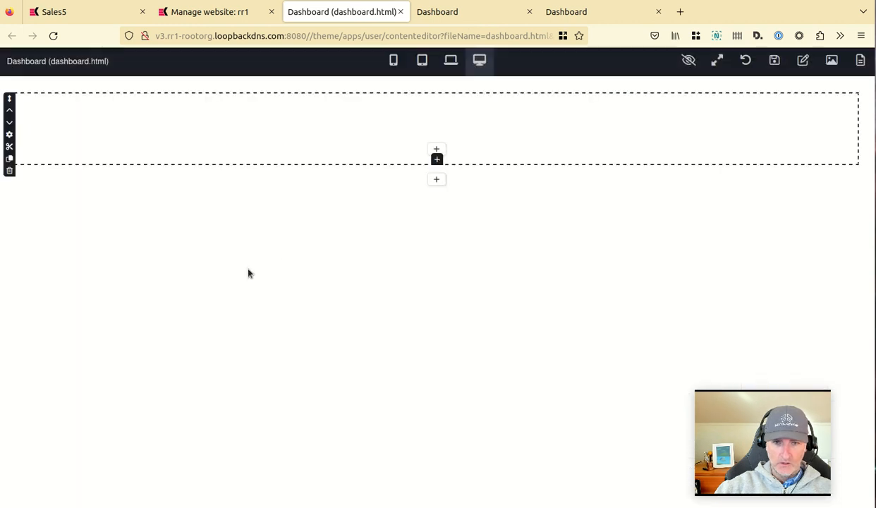
# Insert a Query Table block from the Reporting category into the new row.
pyautogui.click(437, 151)
pyautogui.click(102, 67)
pyautogui.write('re')
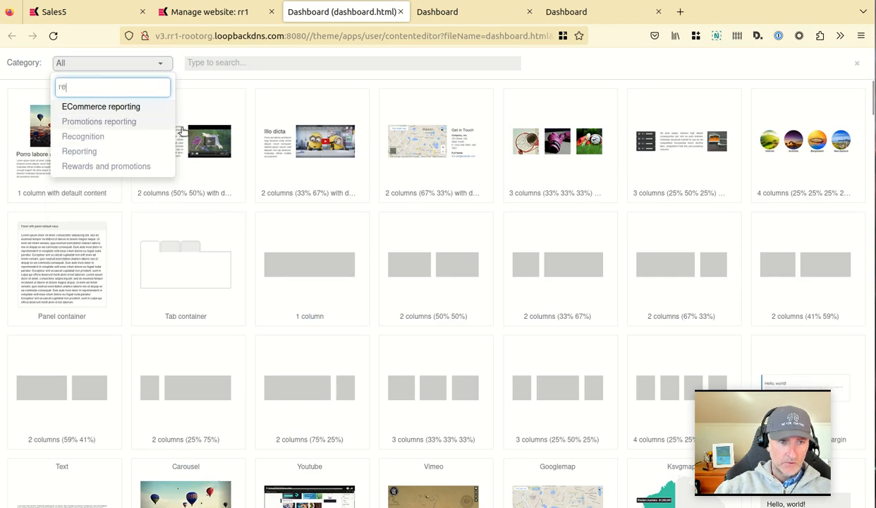
pyautogui.click(120, 152)
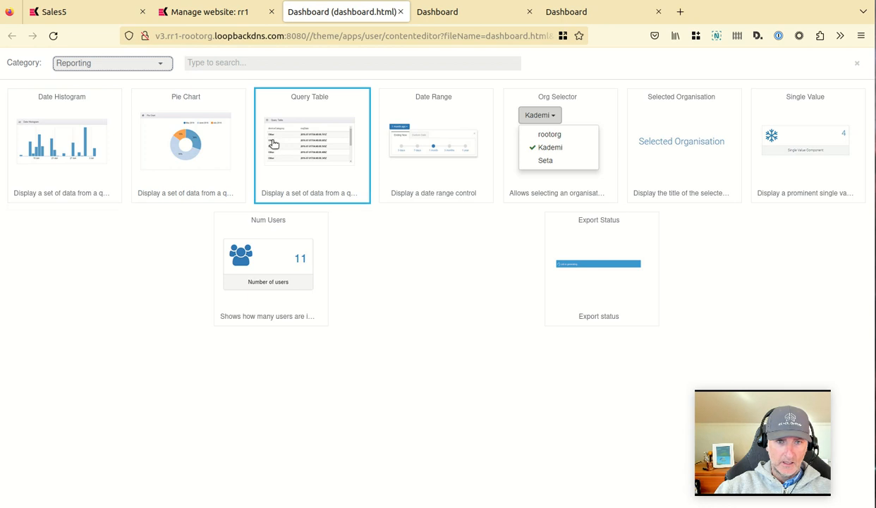
pyautogui.click(311, 140)
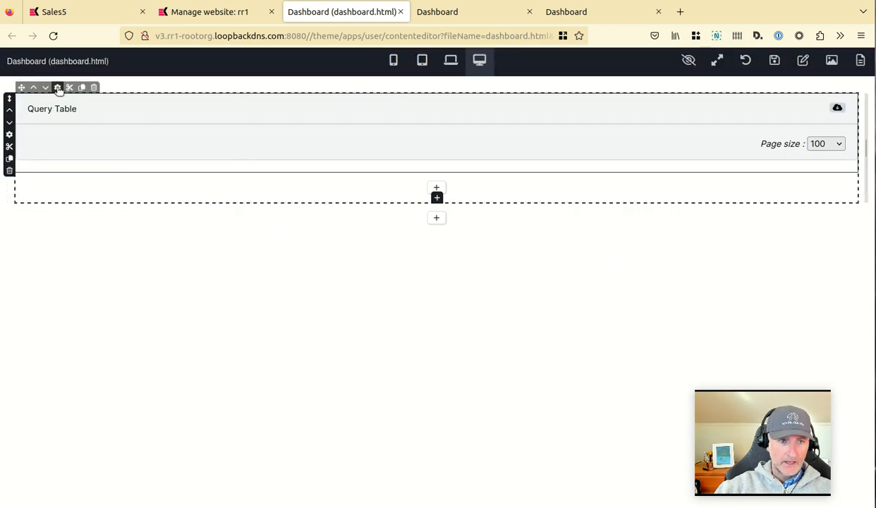
# Set the query table's source to the sales5 index query.
pyautogui.click(58, 88)
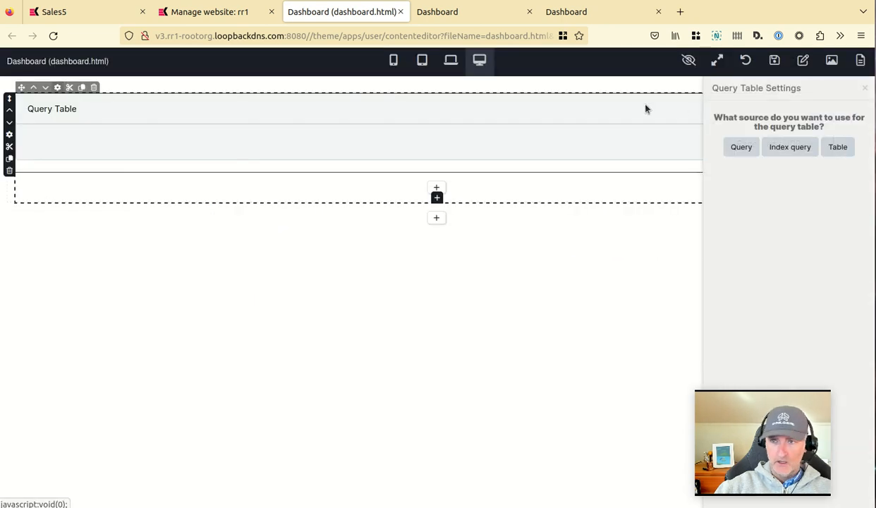
pyautogui.click(791, 147)
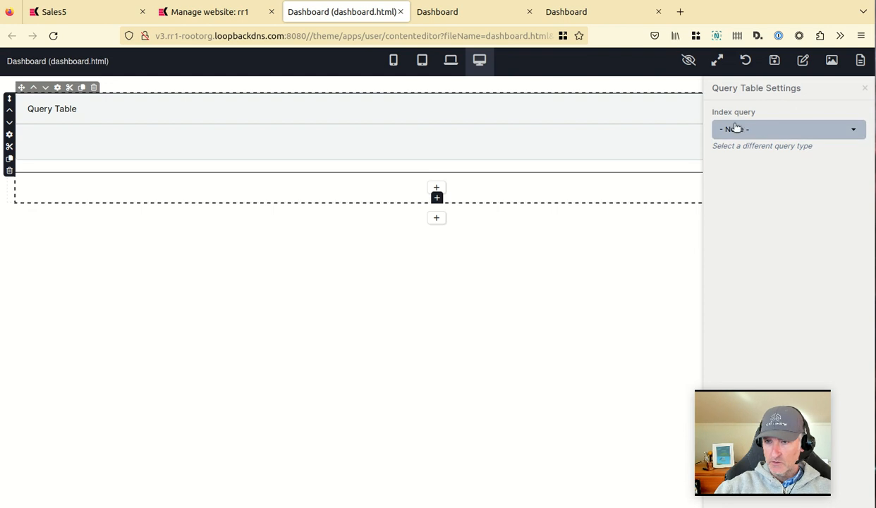
pyautogui.click(764, 129)
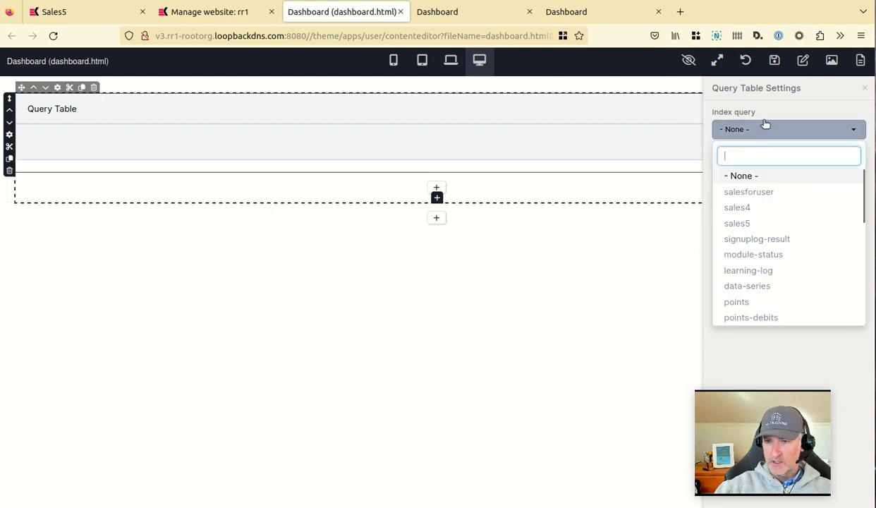
pyautogui.click(740, 223)
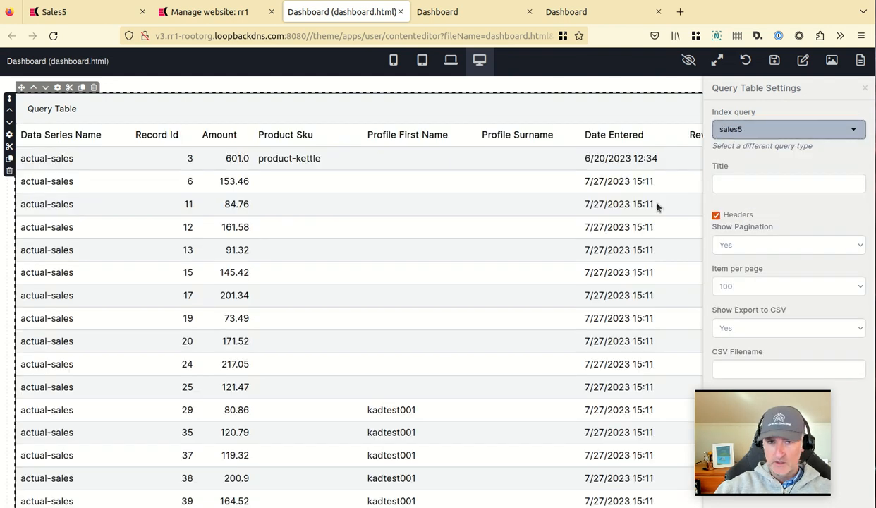
# Title the query table Sales transactions and save the dashboard page.
pyautogui.click(763, 176)
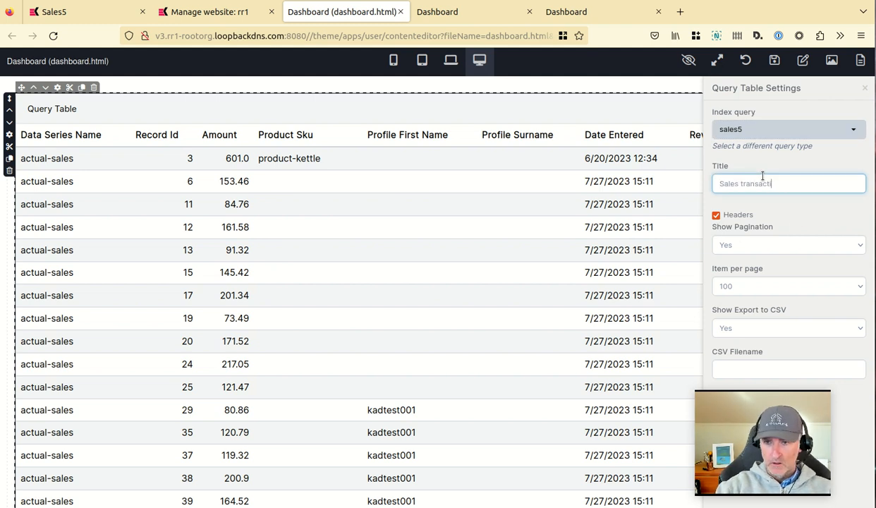
pyautogui.write('Sales transactions')
pyautogui.press('Tab')
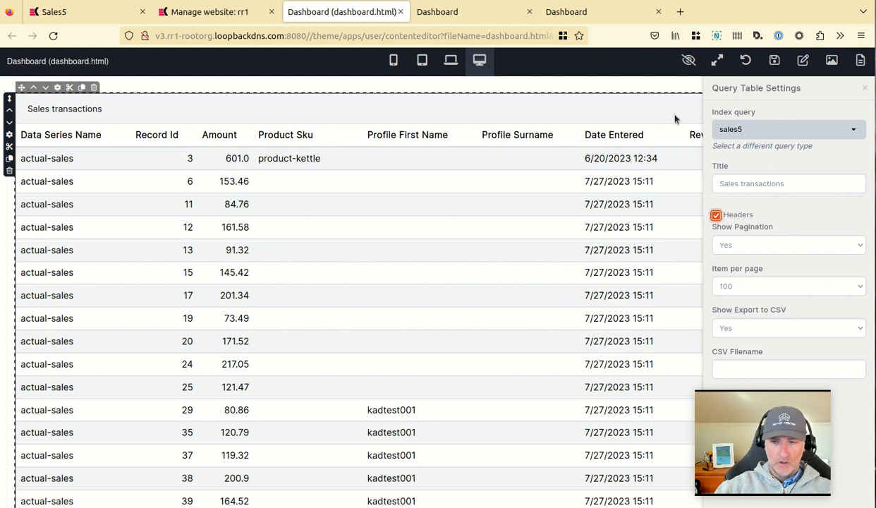
pyautogui.click(775, 63)
# Reload the live site dashboard and review the Sales transactions table.
pyautogui.click(469, 11)
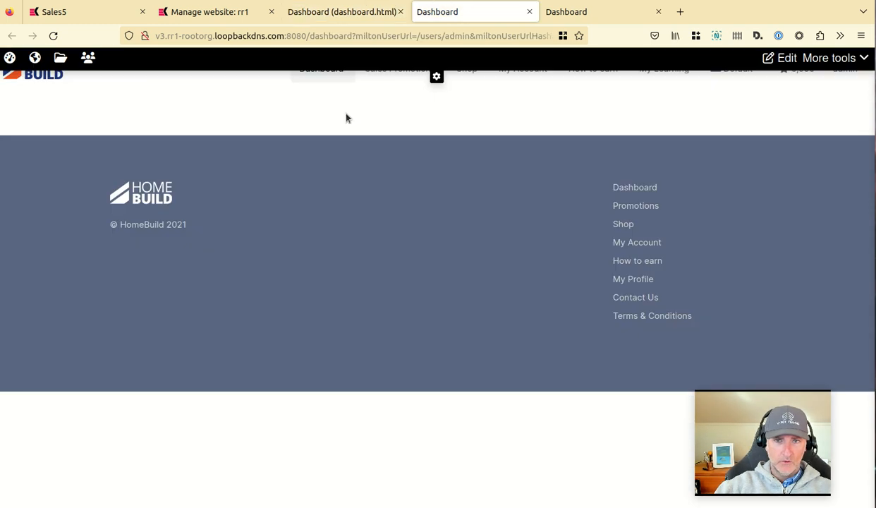
pyautogui.click(324, 72)
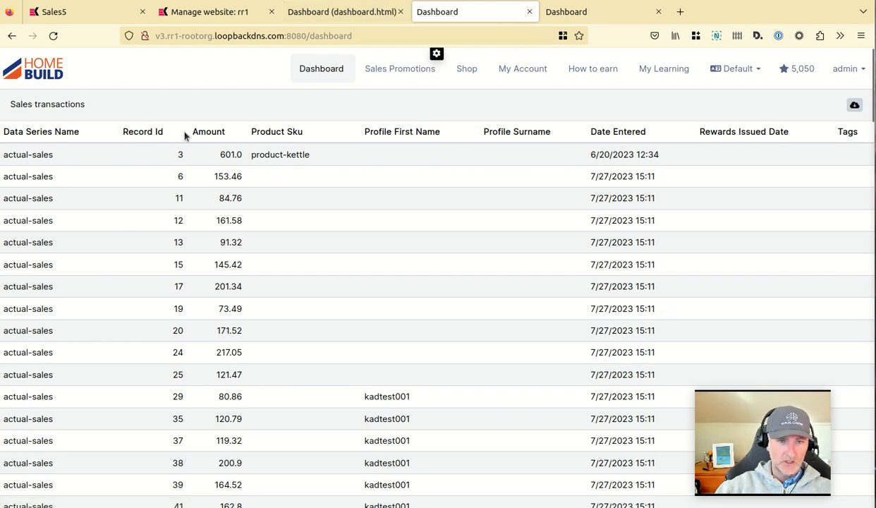
pyautogui.moveTo(172, 133); pyautogui.dragTo(78, 125)
pyautogui.click(115, 124)
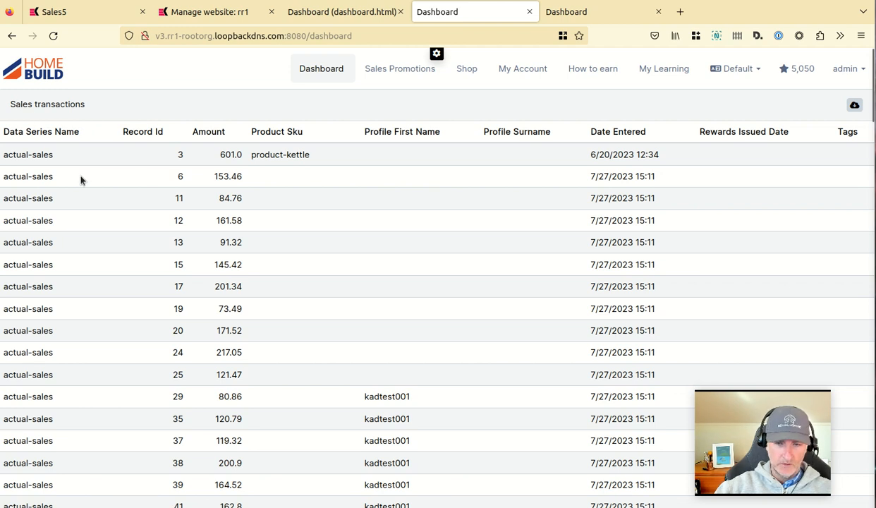
# Return to the Sales5 query and remove the dataSeriesName, dateEntered and profileFirstName fields from its display fields.
pyautogui.scroll(-1, 125, 184)
pyautogui.scroll(1, 119, 180)
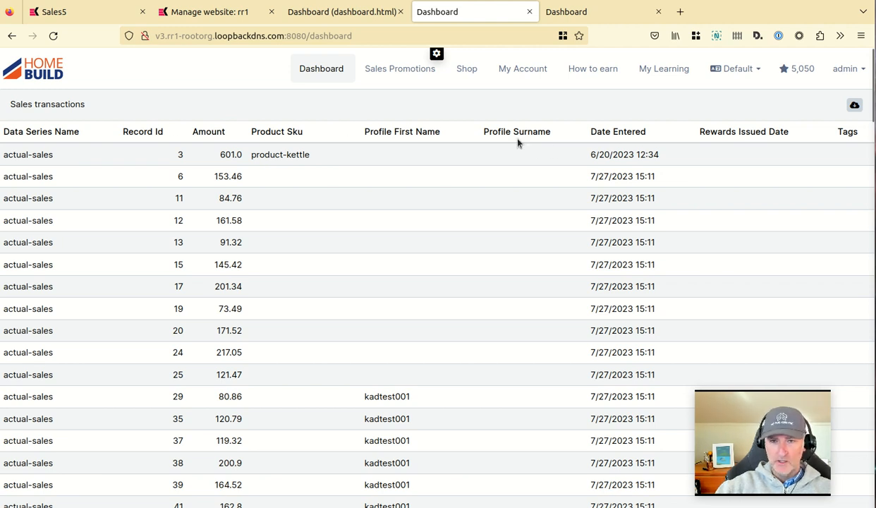
pyautogui.click(210, 11)
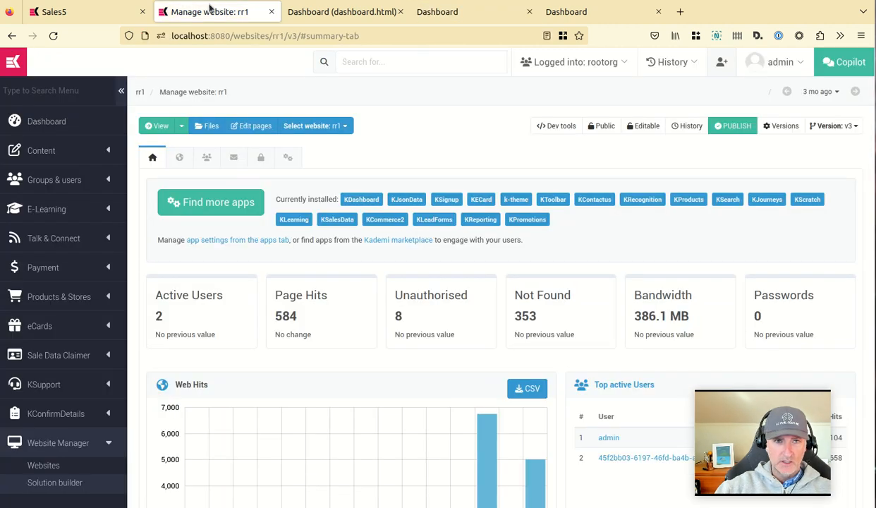
pyautogui.click(67, 11)
pyautogui.scroll(-2, 519, 197)
pyautogui.scroll(2, 524, 244)
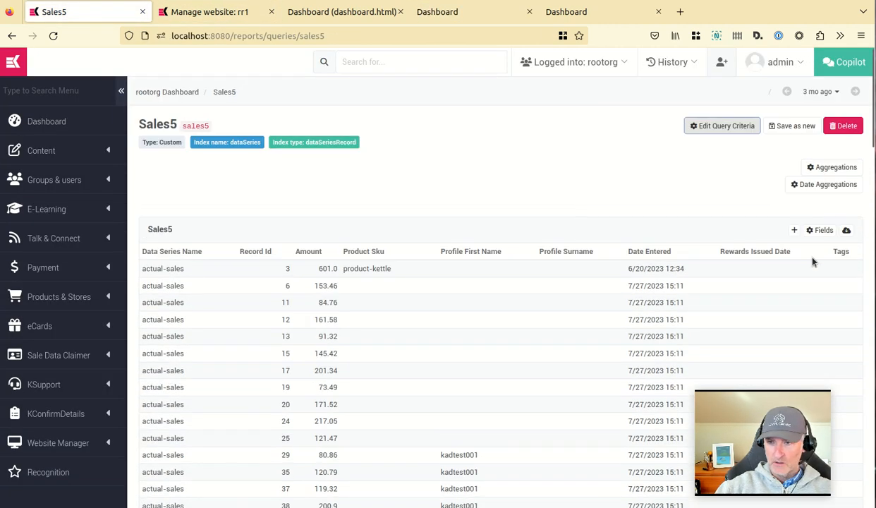
pyautogui.click(821, 230)
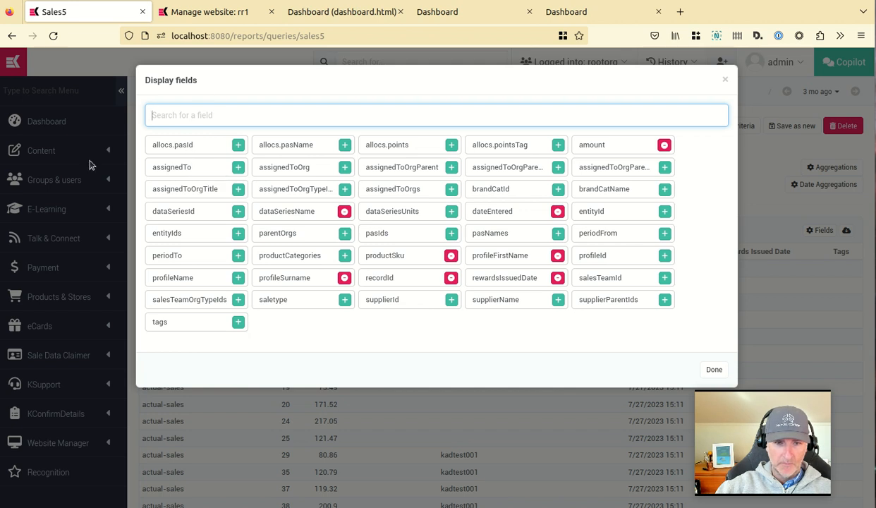
pyautogui.click(344, 212)
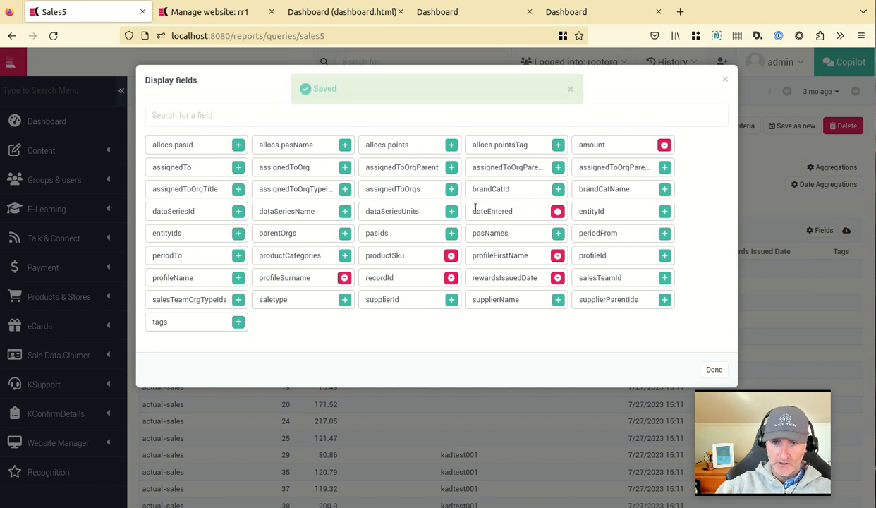
pyautogui.click(558, 212)
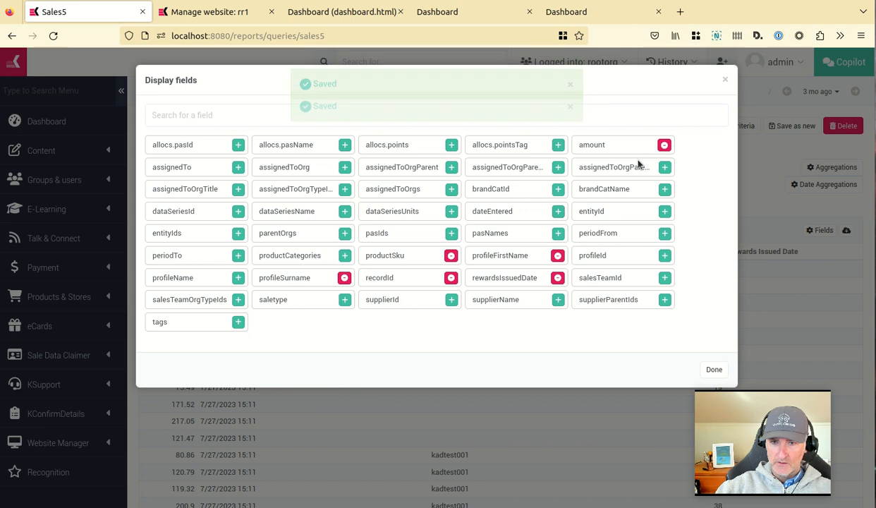
pyautogui.click(557, 256)
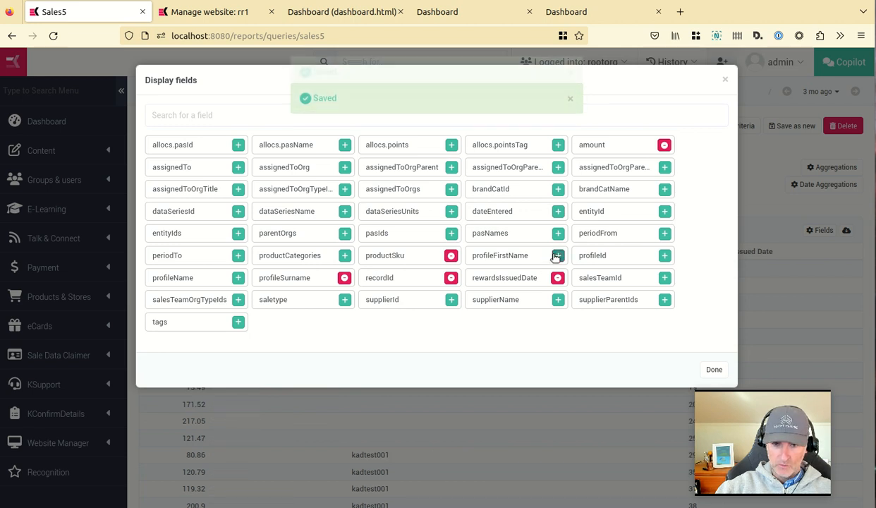
# Remove the profileSurname, recordId and rewardsIssuedDate fields from the Sales5 display fields.
pyautogui.click(345, 279)
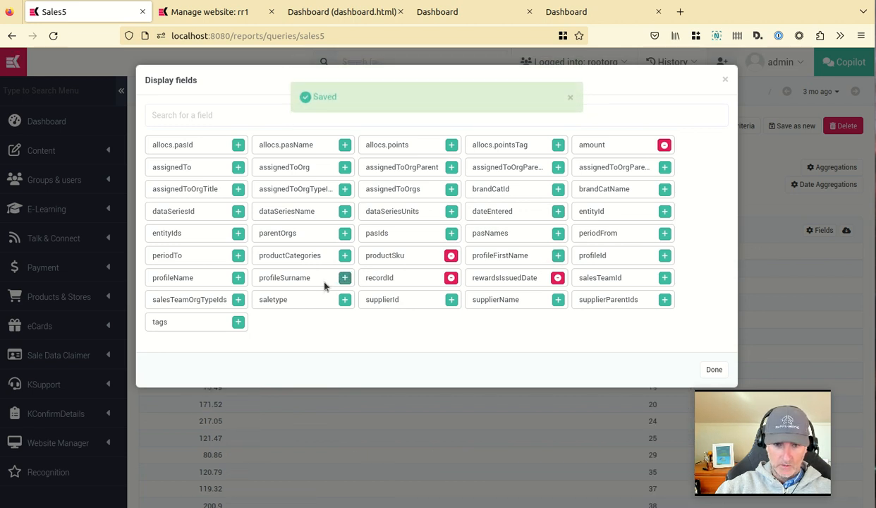
pyautogui.click(451, 278)
pyautogui.click(559, 278)
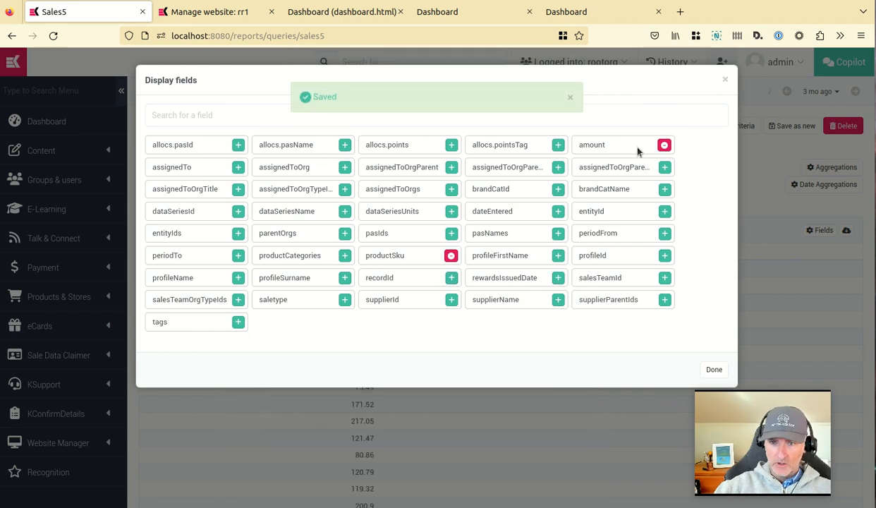
# Search the display fields and add salesTeamId and profileId to the Sales5 query.
pyautogui.click(237, 117)
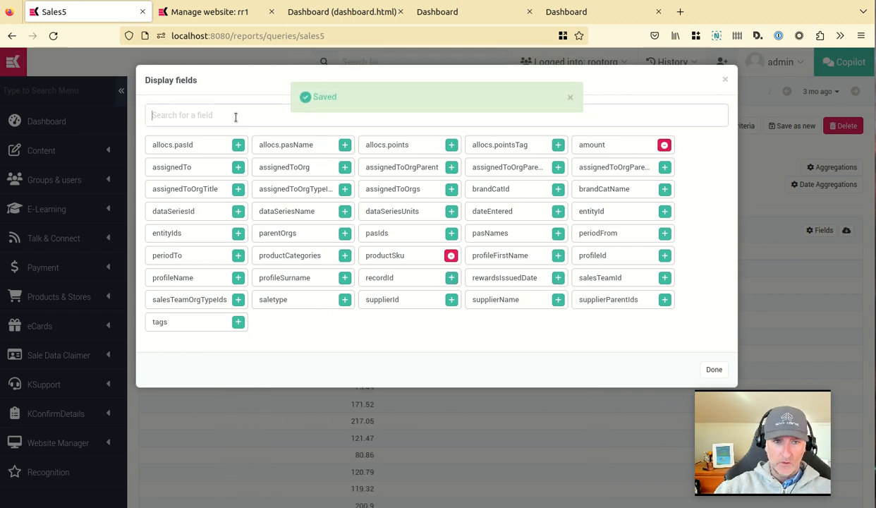
pyautogui.write('sa')
pyautogui.click(239, 145)
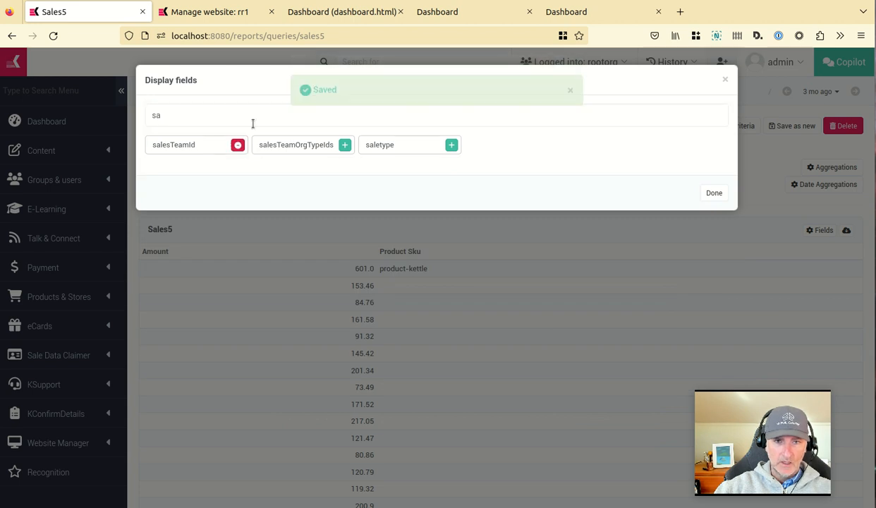
pyautogui.click(239, 116)
pyautogui.press('BackSpace')
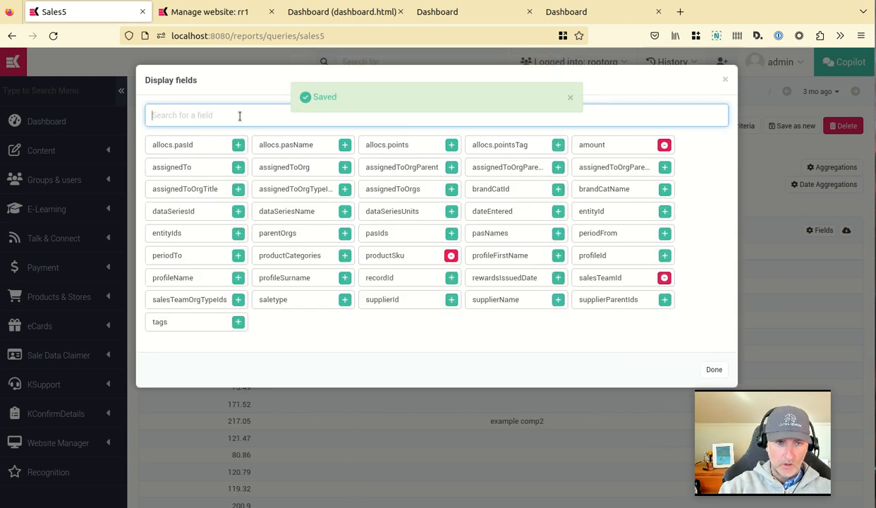
pyautogui.write('profi')
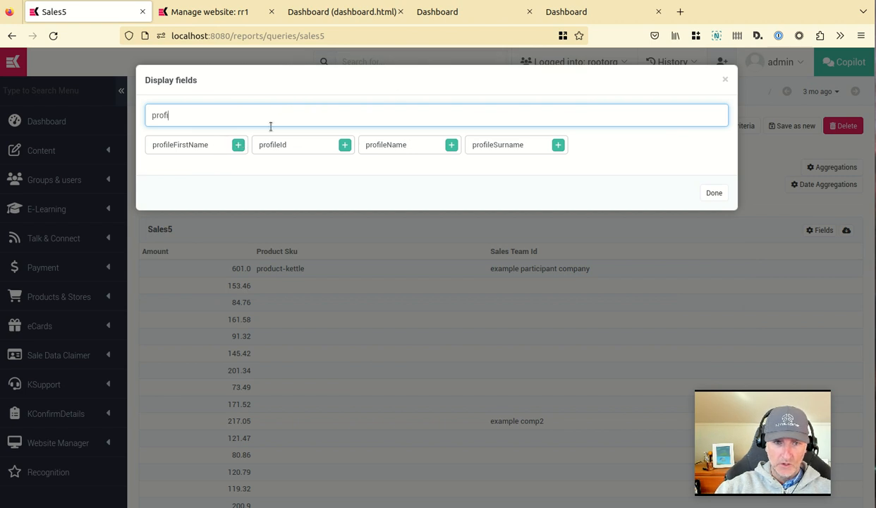
pyautogui.click(344, 145)
# Add the periodFrom and brandCatId fields to the Sales5 query and close the display fields dialog.
pyautogui.doubleClick(208, 106)
pyautogui.press('BackSpace')
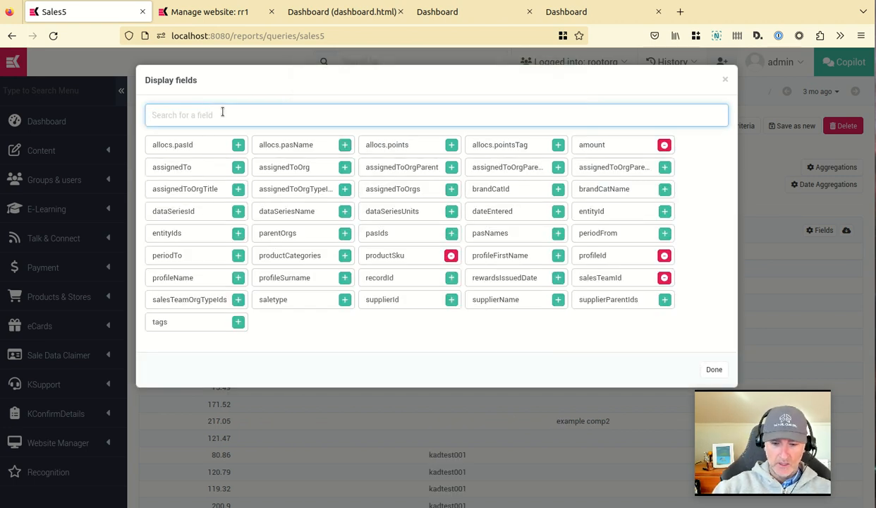
pyautogui.write('perr')
pyautogui.press('BackSpace')
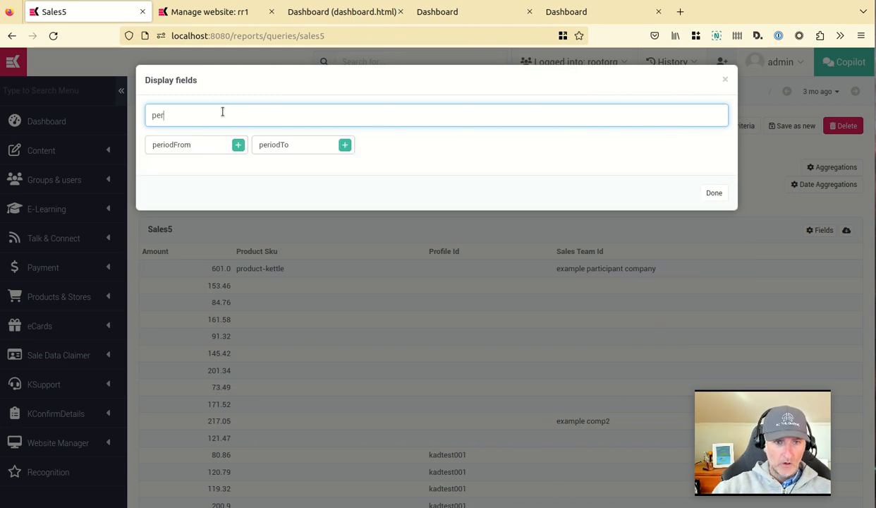
pyautogui.click(238, 145)
pyautogui.doubleClick(223, 116)
pyautogui.press('BackSpace')
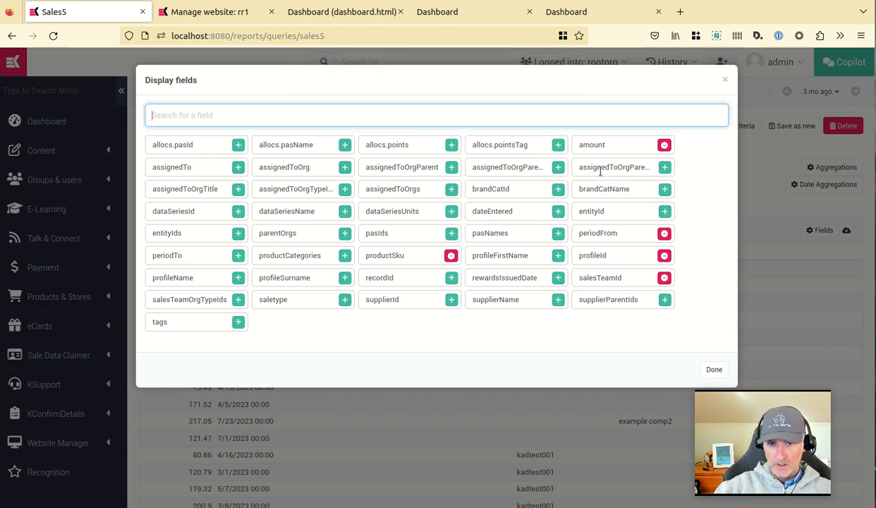
pyautogui.write('br')
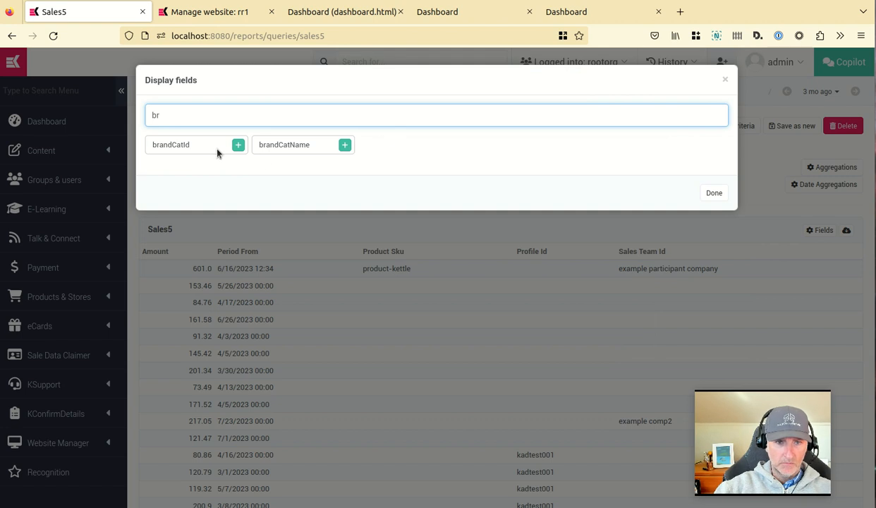
pyautogui.click(239, 146)
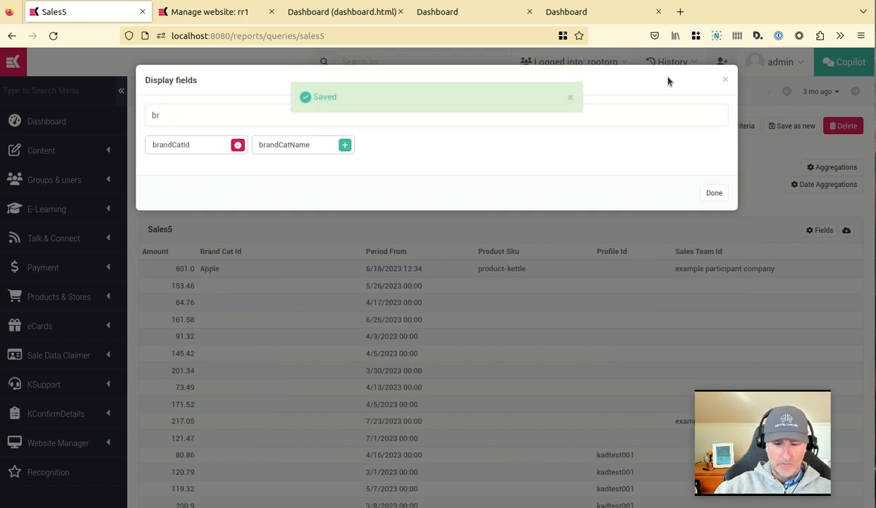
pyautogui.click(727, 82)
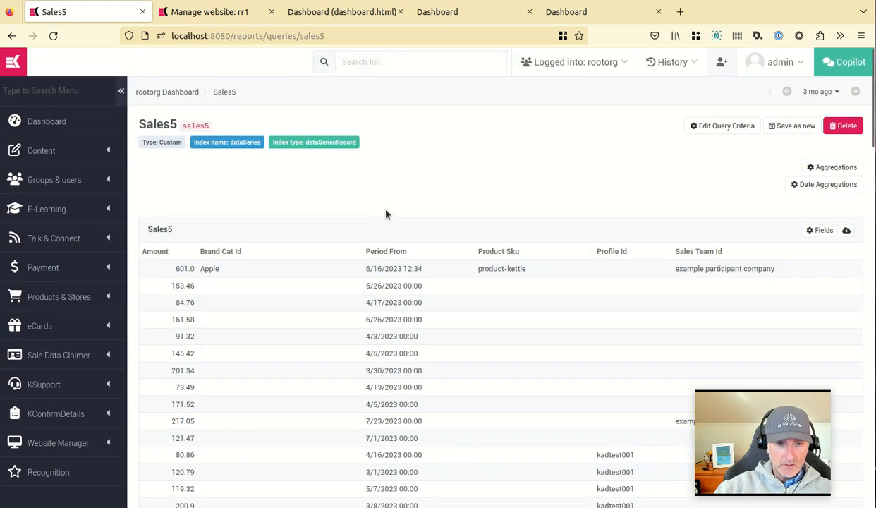
# Try to resize the Brand Cat Id and Sales Team Id columns in the Sales5 results table.
pyautogui.scroll(-1, 403, 235)
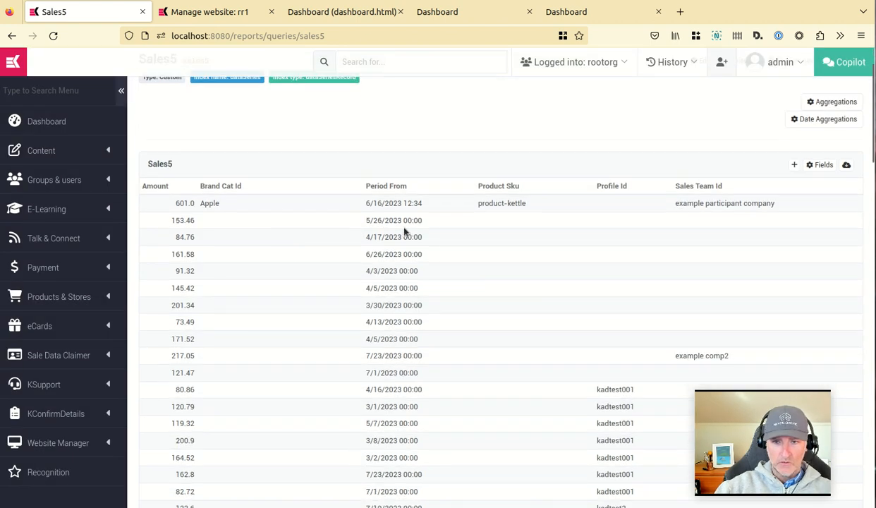
pyautogui.scroll(1, 379, 222)
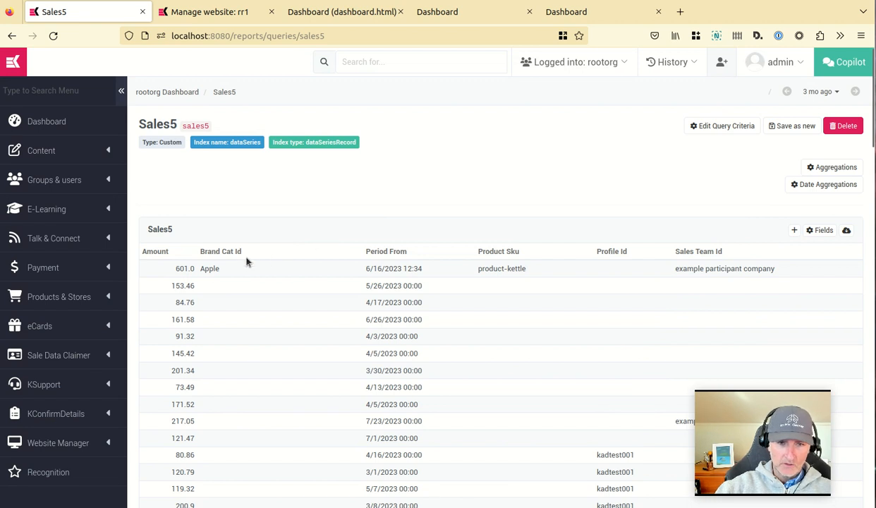
pyautogui.doubleClick(205, 251)
pyautogui.click(252, 246)
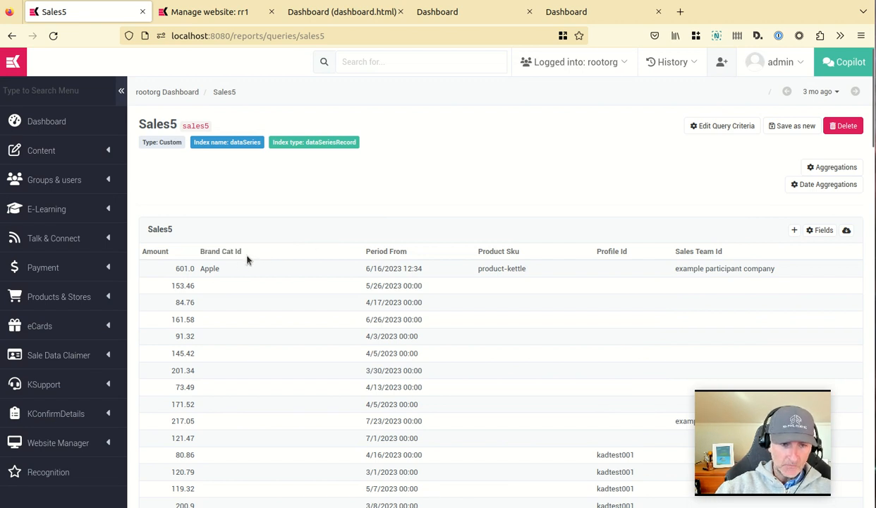
pyautogui.moveTo(206, 257); pyautogui.dragTo(273, 254)
pyautogui.click(273, 254)
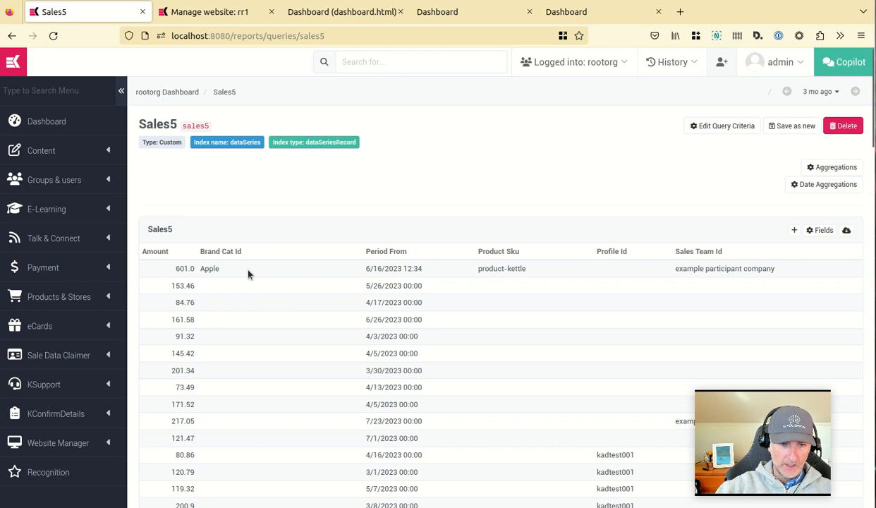
pyautogui.moveTo(657, 254); pyautogui.dragTo(730, 254)
pyautogui.click(750, 256)
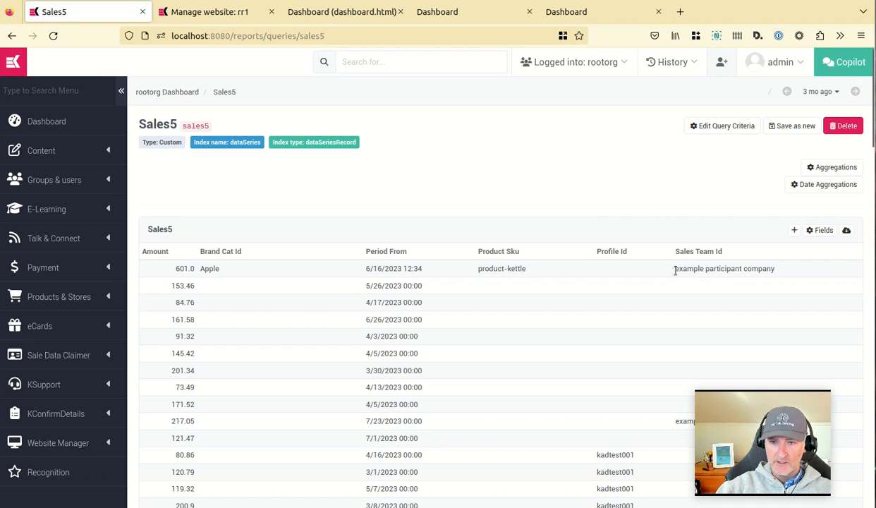
# Scroll through and review the Sales5 query results with the new columns.
pyautogui.scroll(-2, 692, 267)
pyautogui.scroll(1, 657, 250)
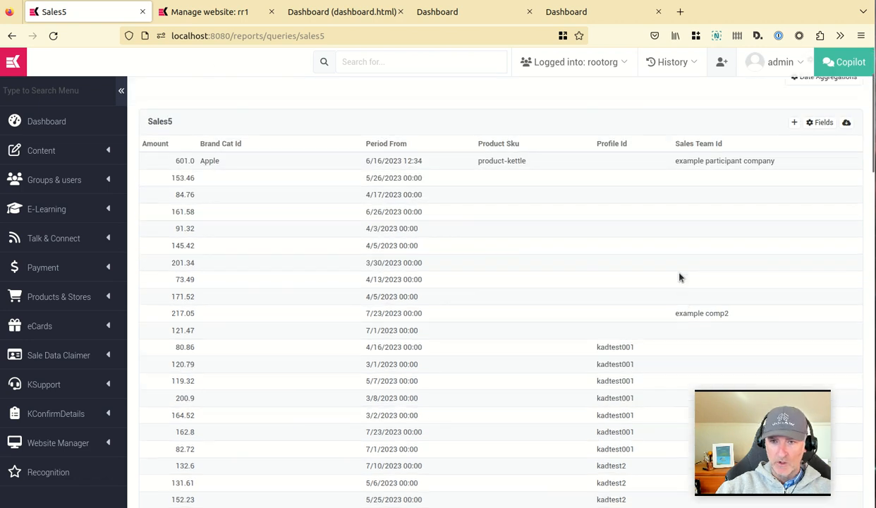
pyautogui.scroll(-3, 657, 251)
pyautogui.scroll(4, 670, 237)
pyautogui.scroll(-2, 663, 267)
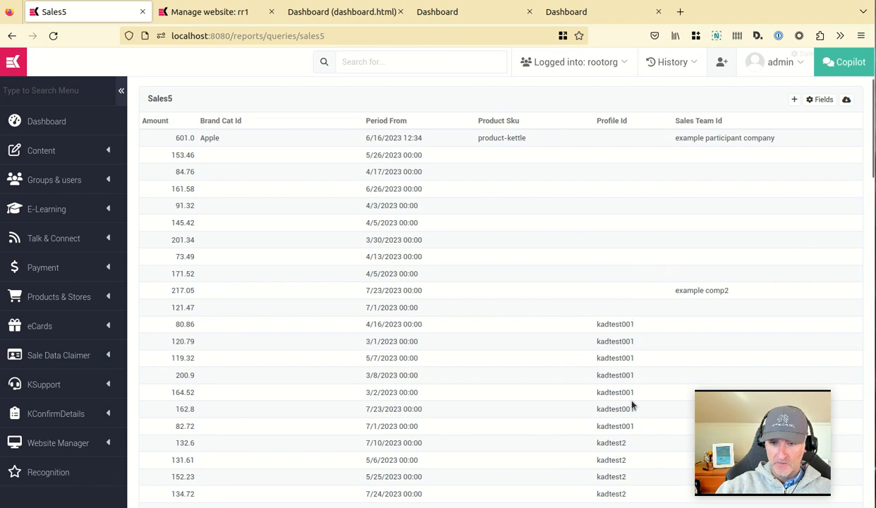
pyautogui.scroll(-1, 602, 294)
pyautogui.scroll(1, 607, 283)
pyautogui.scroll(-1, 614, 283)
pyautogui.scroll(-1, 606, 254)
pyautogui.scroll(4, 596, 247)
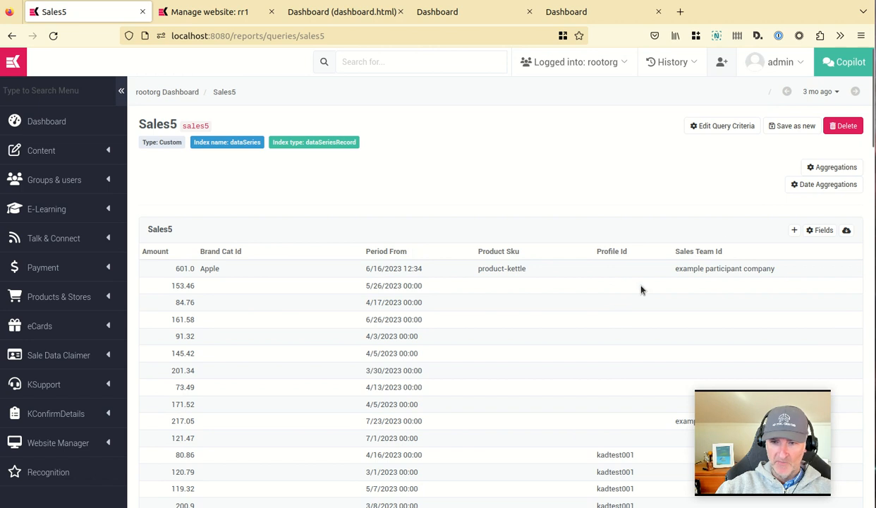
pyautogui.moveTo(679, 269); pyautogui.dragTo(799, 275)
pyautogui.click(799, 275)
pyautogui.moveTo(694, 268); pyautogui.dragTo(675, 268)
pyautogui.click(717, 273)
pyautogui.doubleClick(210, 266)
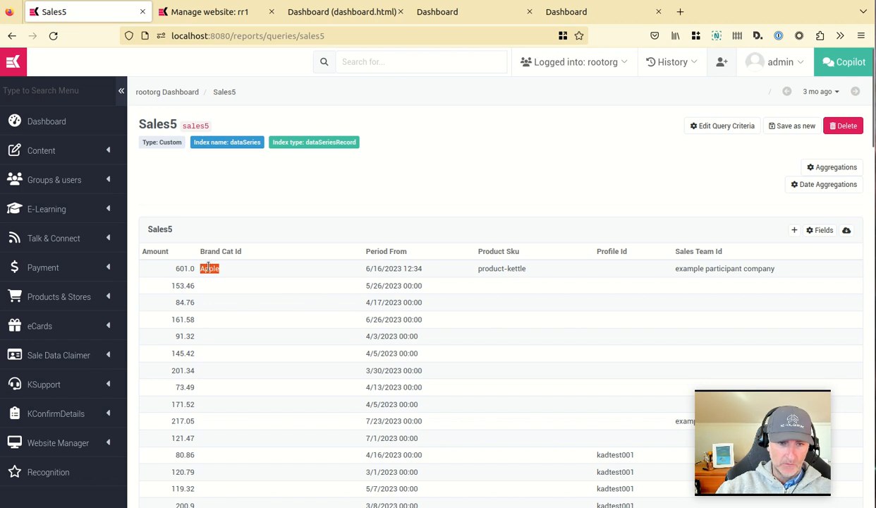
pyautogui.click(211, 221)
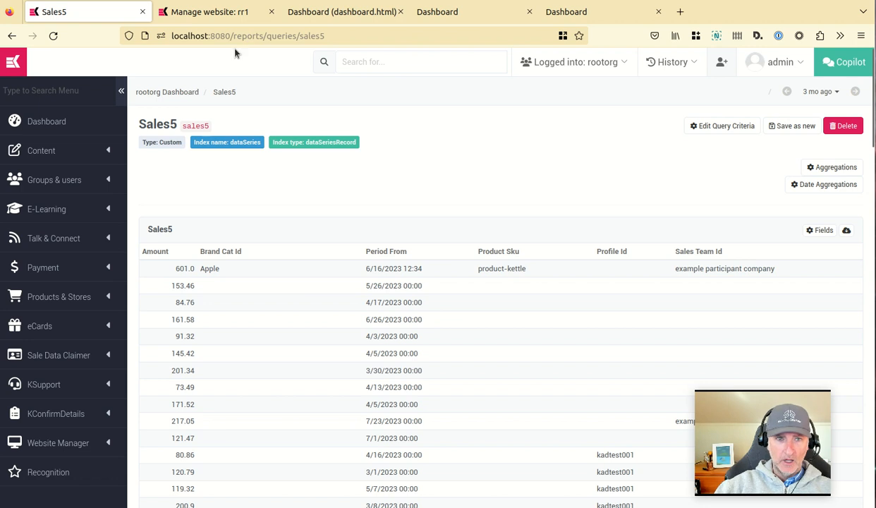
# Switch to the live site dashboard and reload it to view the updated Sales transactions table.
pyautogui.click(590, 12)
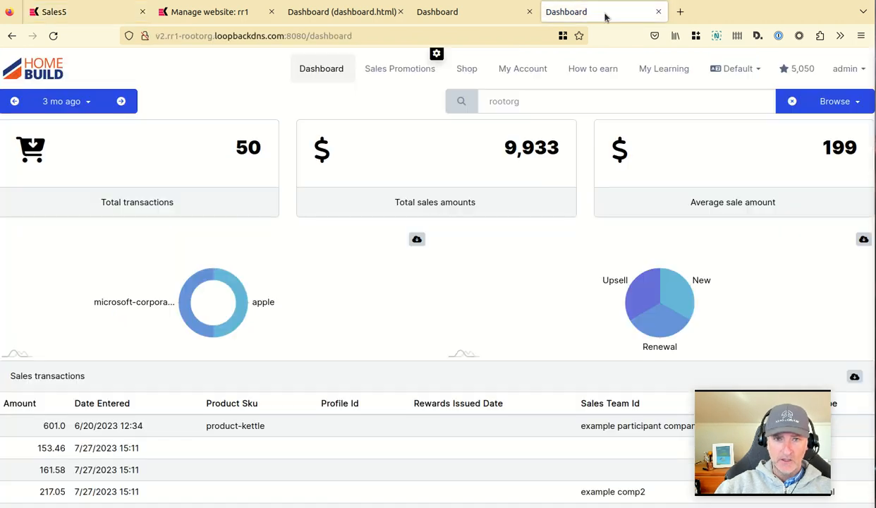
pyautogui.click(474, 12)
pyautogui.click(53, 35)
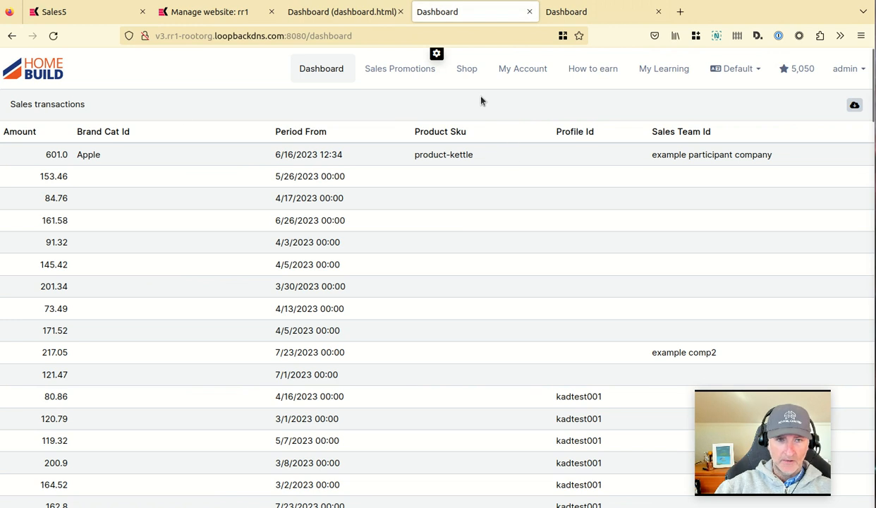
# Review the Sales5 query's selected display fields, close the dialog and return to the live dashboard.
pyautogui.click(82, 13)
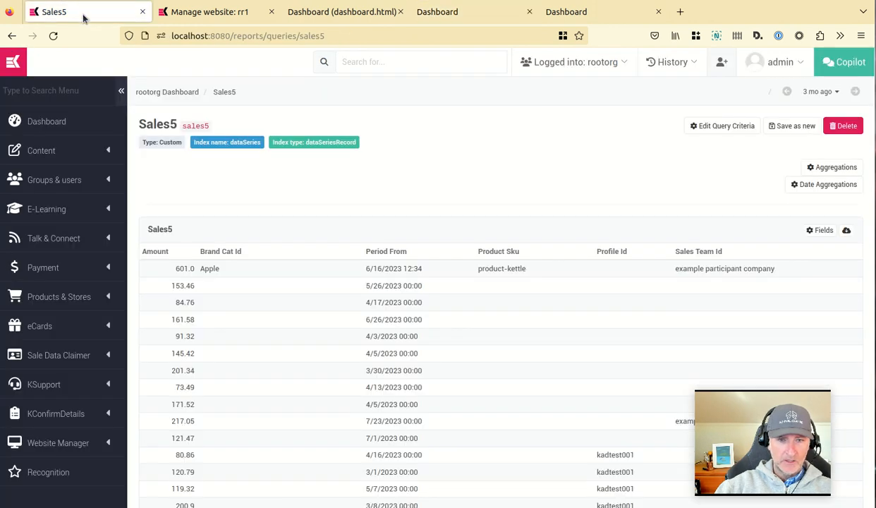
pyautogui.click(817, 231)
pyautogui.write('br')
pyautogui.doubleClick(437, 115)
pyautogui.press('BackSpace')
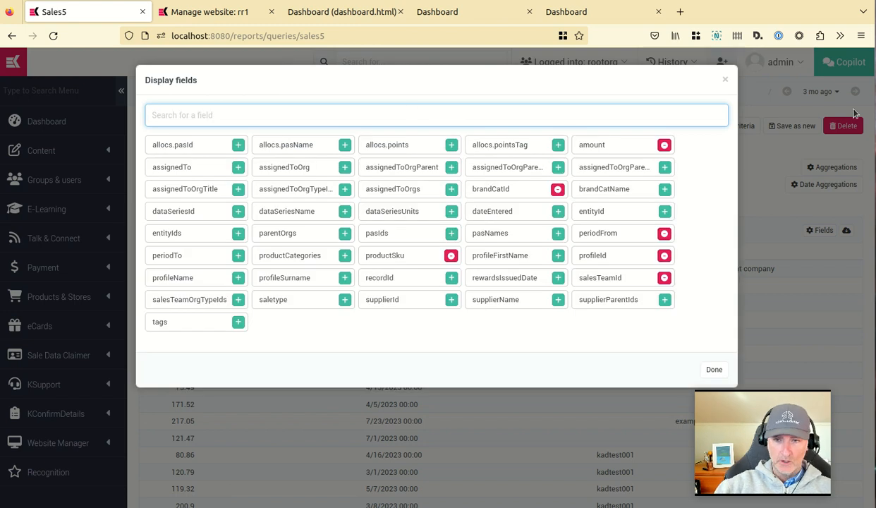
pyautogui.click(723, 81)
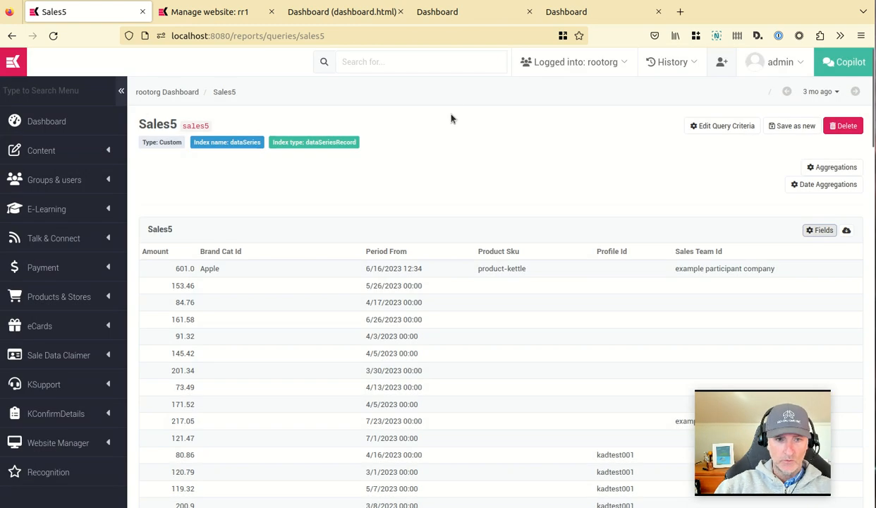
pyautogui.click(431, 12)
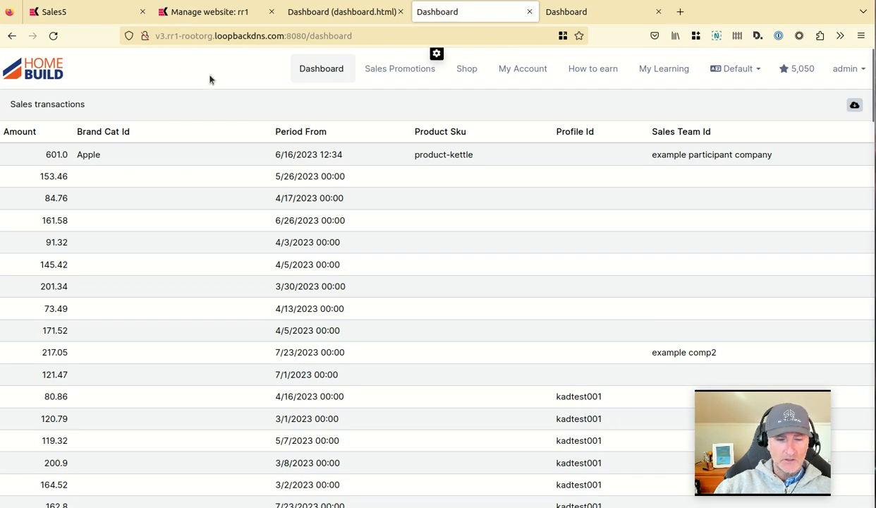
# Add a "Sales transactions" aggregation to the Sales5 query that counts the recordId field.
pyautogui.click(56, 11)
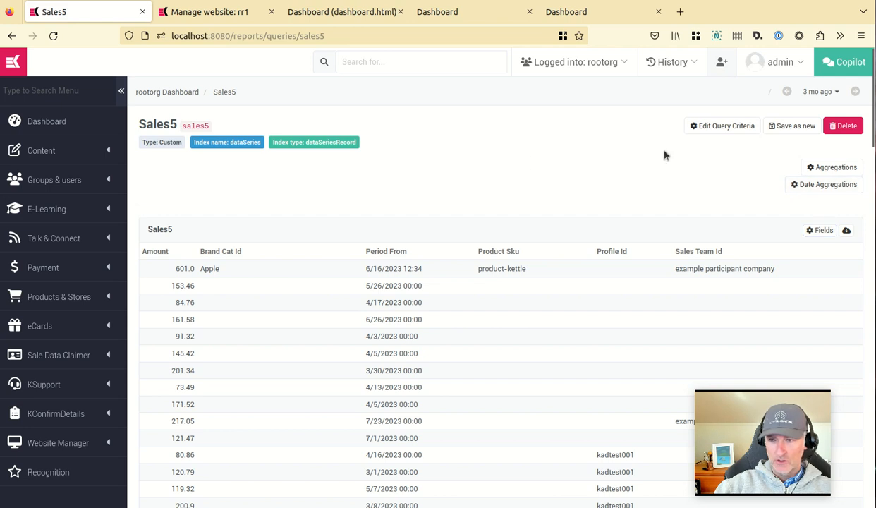
pyautogui.click(831, 168)
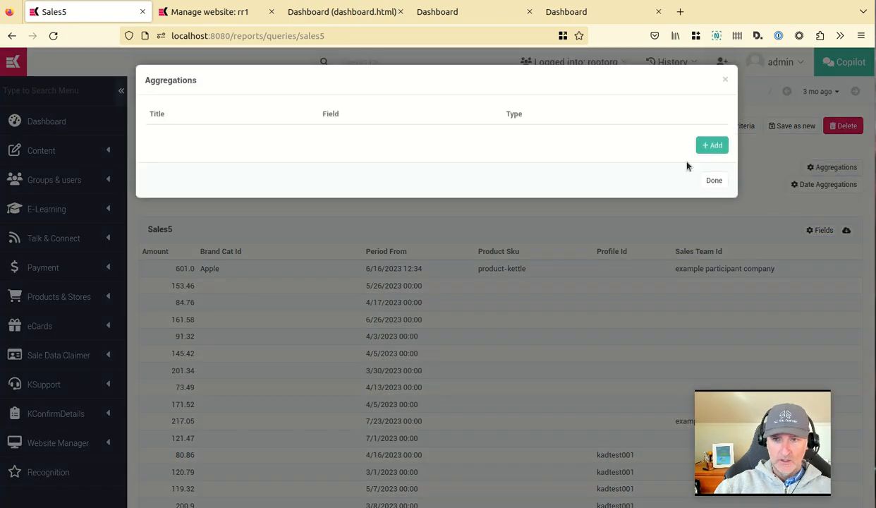
pyautogui.click(716, 145)
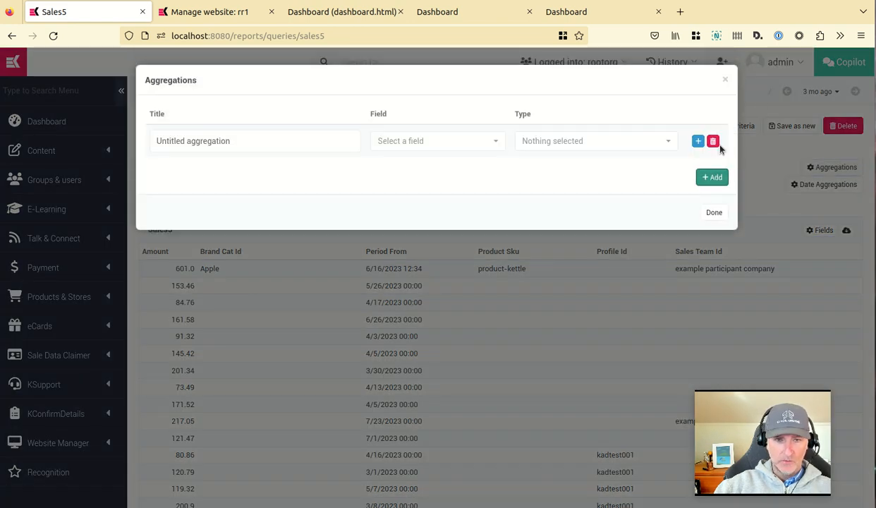
pyautogui.tripleClick(322, 145)
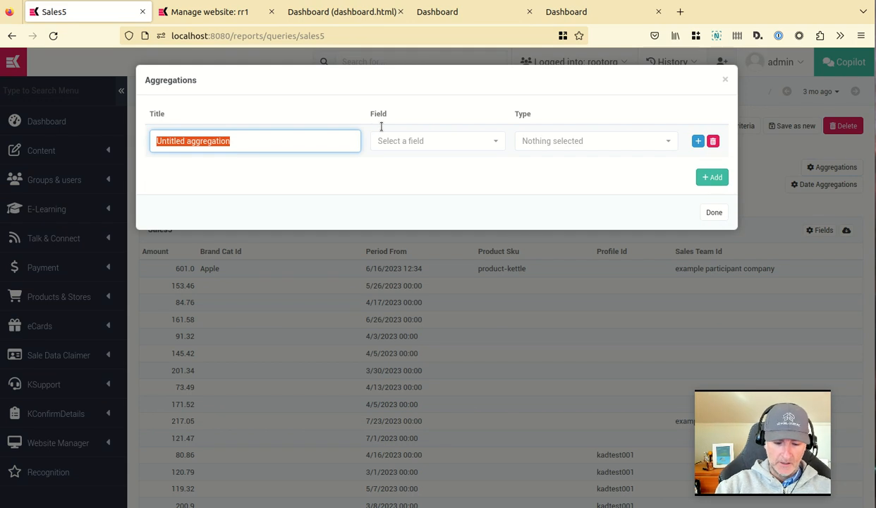
pyautogui.write('Sa')
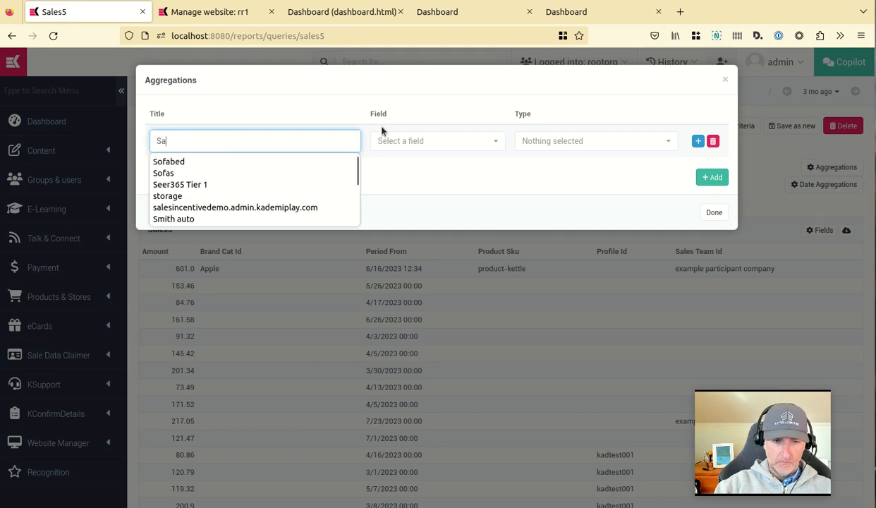
pyautogui.write('les transactions')
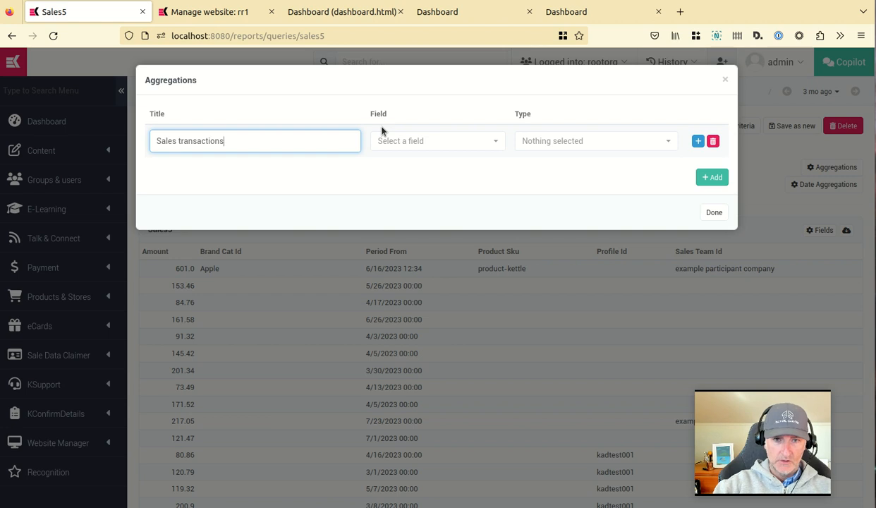
pyautogui.click(420, 141)
pyautogui.write('rec')
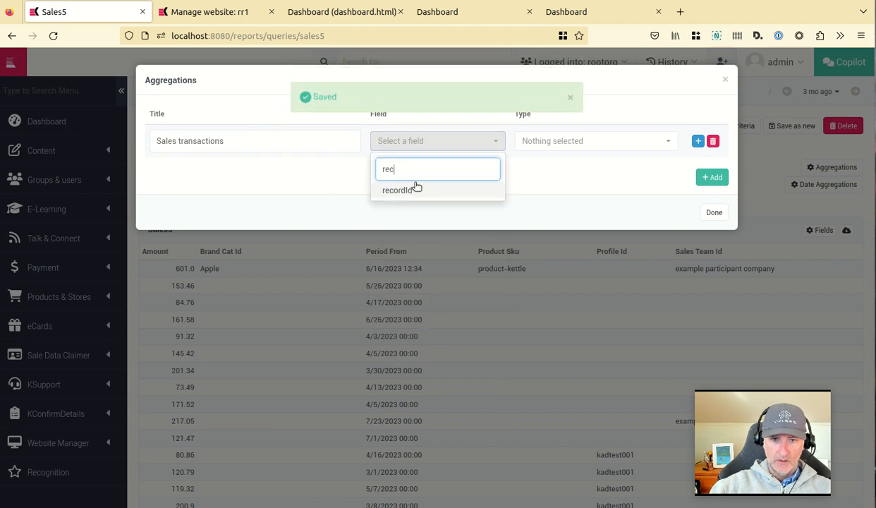
pyautogui.click(406, 188)
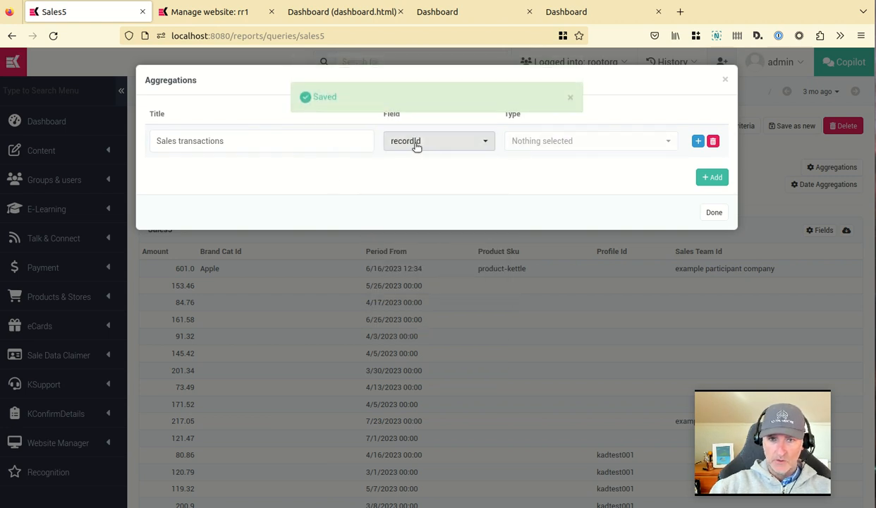
pyautogui.click(596, 141)
pyautogui.click(532, 222)
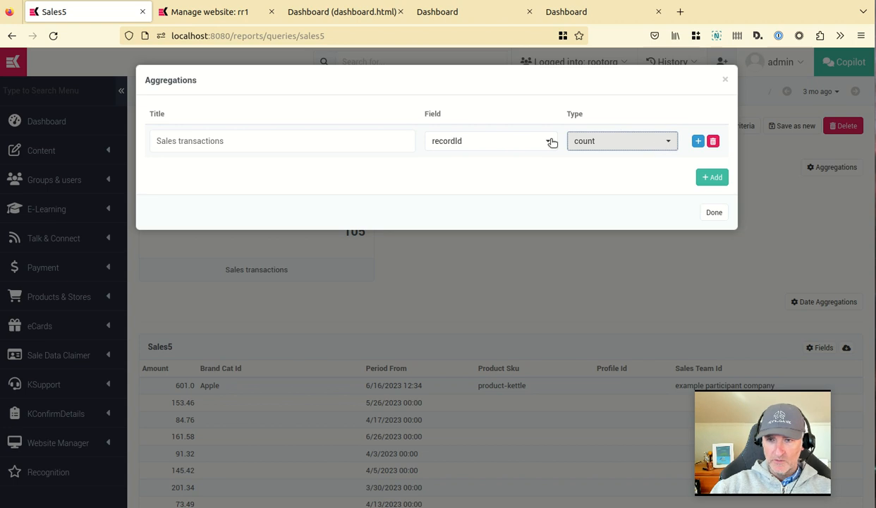
# Add a second aggregation titled "Total sales amount" that sums the amount field.
pyautogui.click(713, 178)
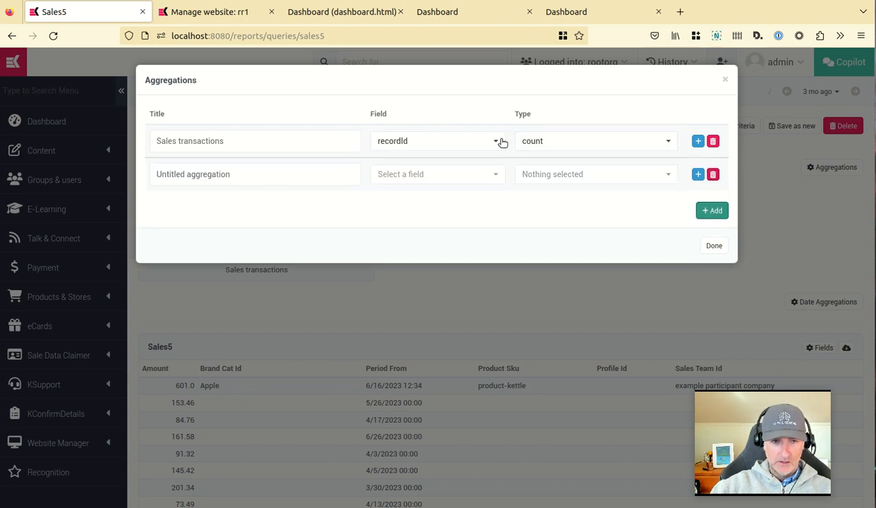
pyautogui.tripleClick(272, 174)
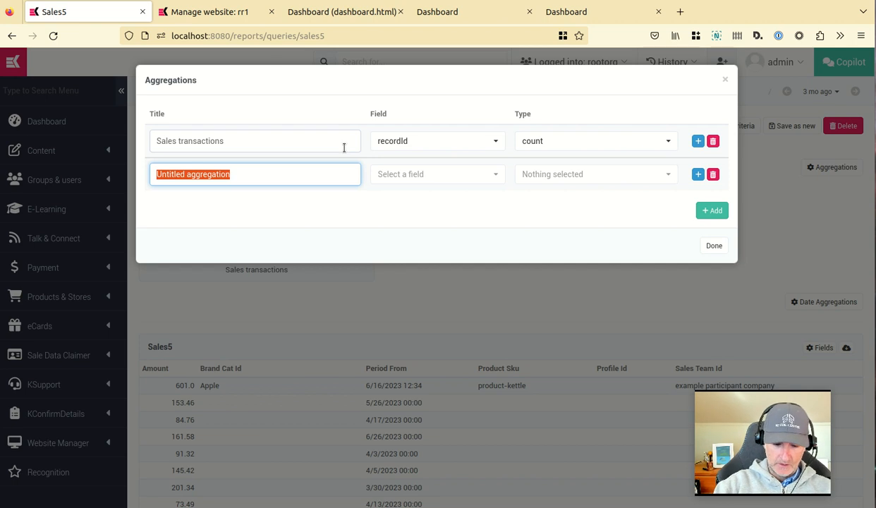
pyautogui.write('Total sales amount')
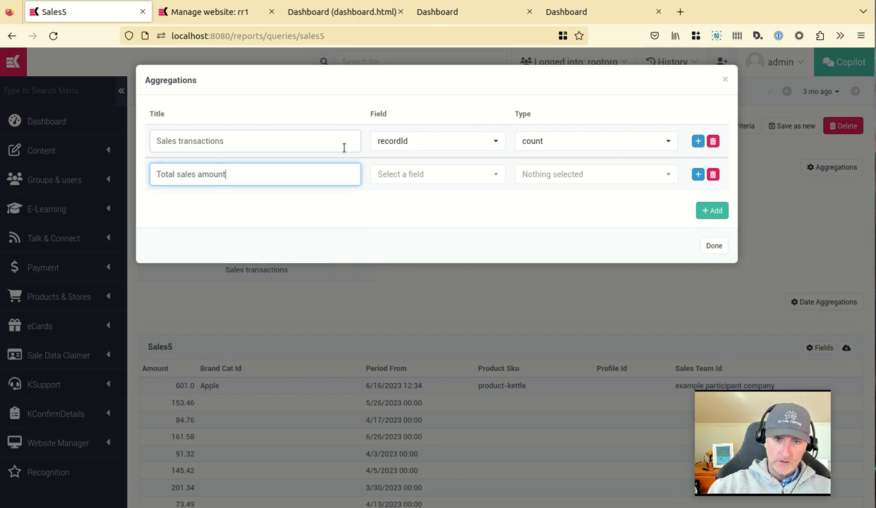
pyautogui.click(451, 173)
pyautogui.write('amoun')
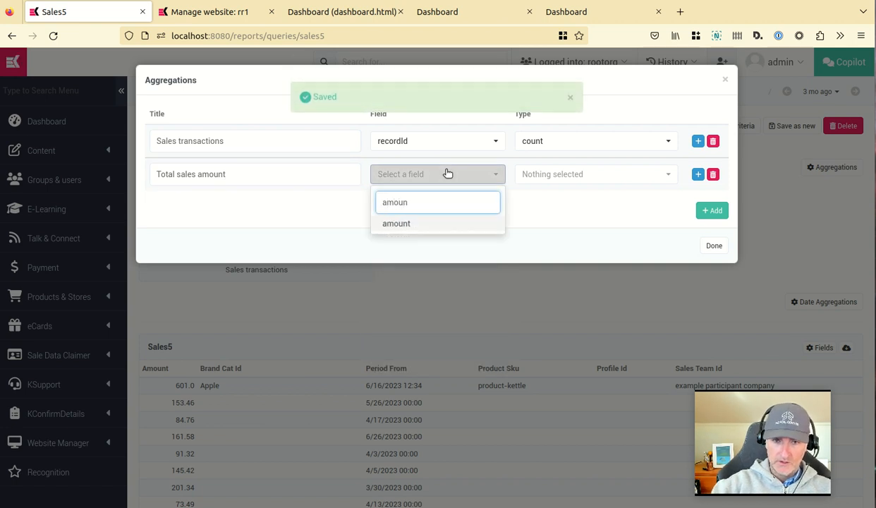
pyautogui.click(388, 224)
pyautogui.click(421, 173)
pyautogui.write('am')
pyautogui.click(399, 237)
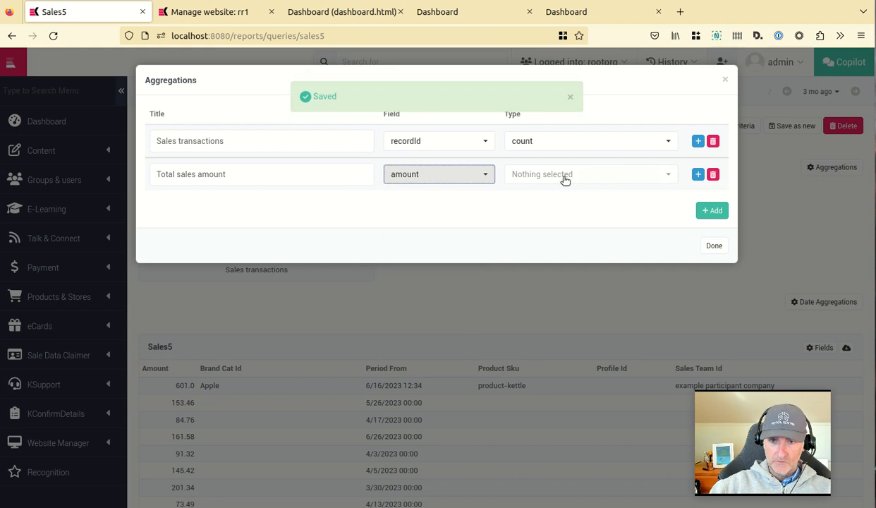
pyautogui.click(551, 176)
pyautogui.click(524, 268)
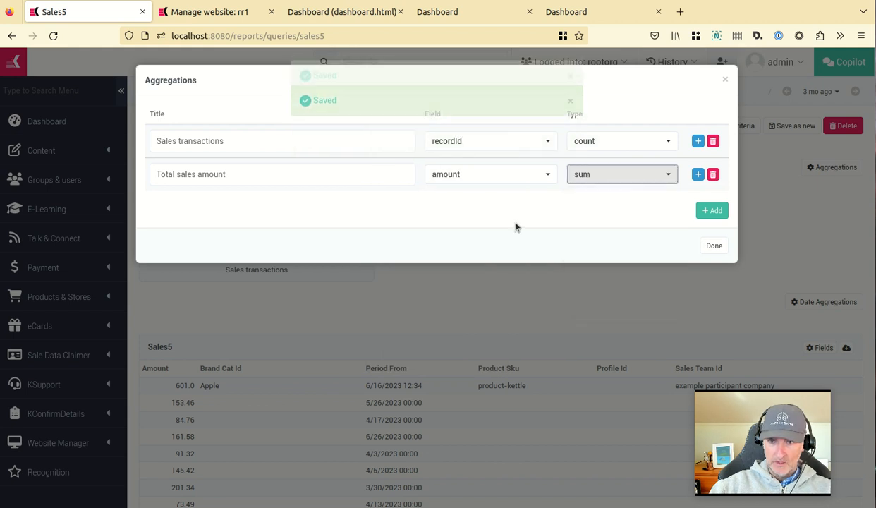
# Add a third aggregation titled "Average sale amount" using avg on the amount field, and close the aggregations dialog.
pyautogui.click(714, 211)
pyautogui.tripleClick(313, 199)
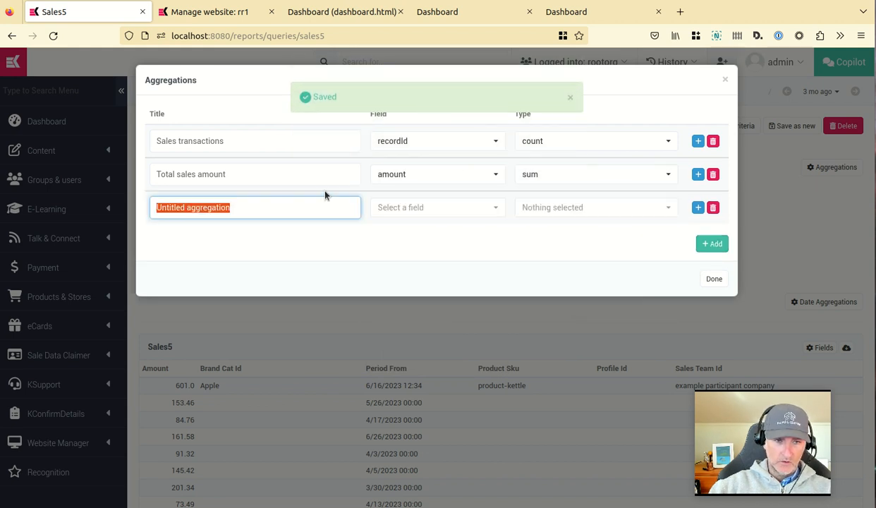
pyautogui.write('Average salea')
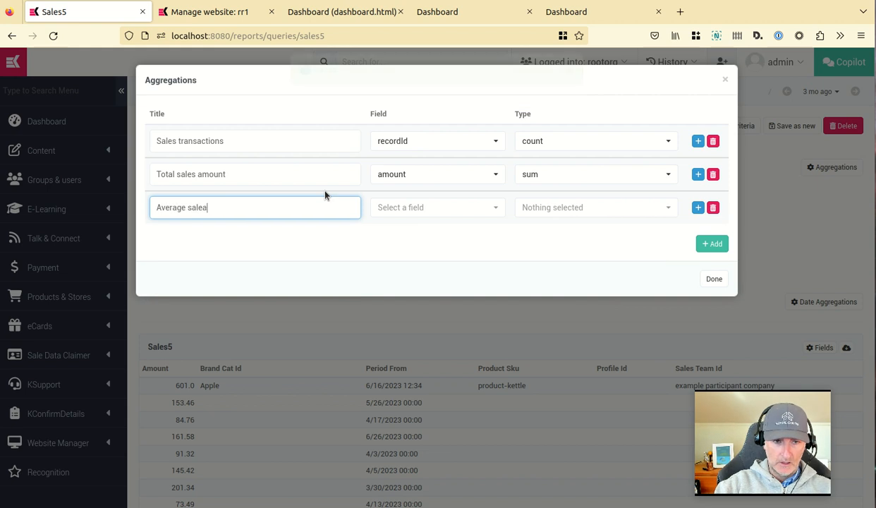
pyautogui.press('BackSpace')
pyautogui.write('amount')
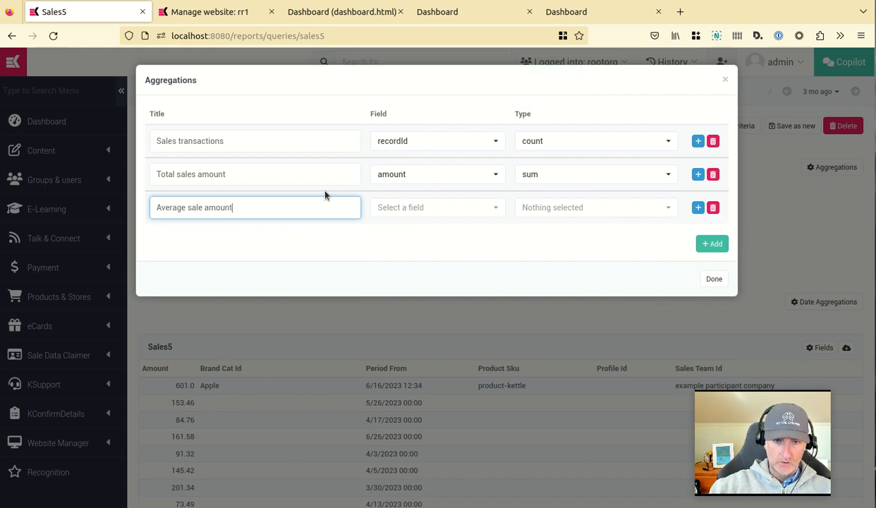
pyautogui.click(408, 216)
pyautogui.write('am')
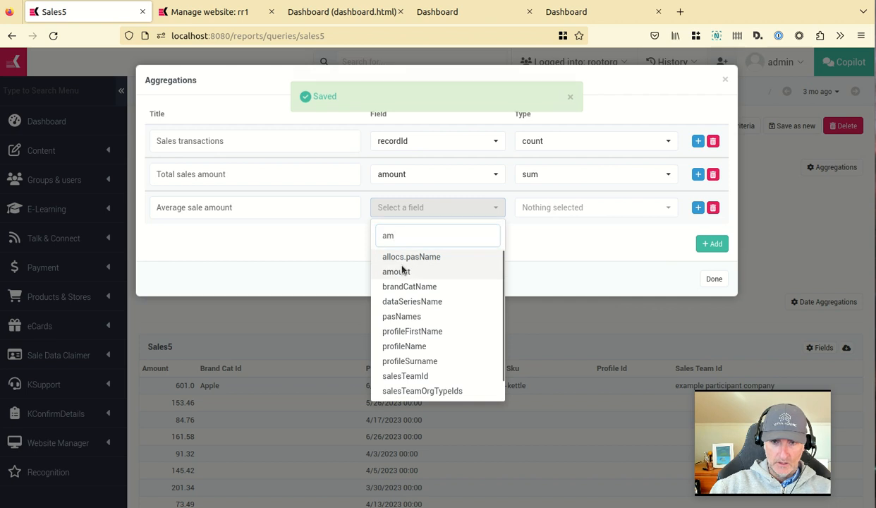
pyautogui.click(396, 271)
pyautogui.click(577, 207)
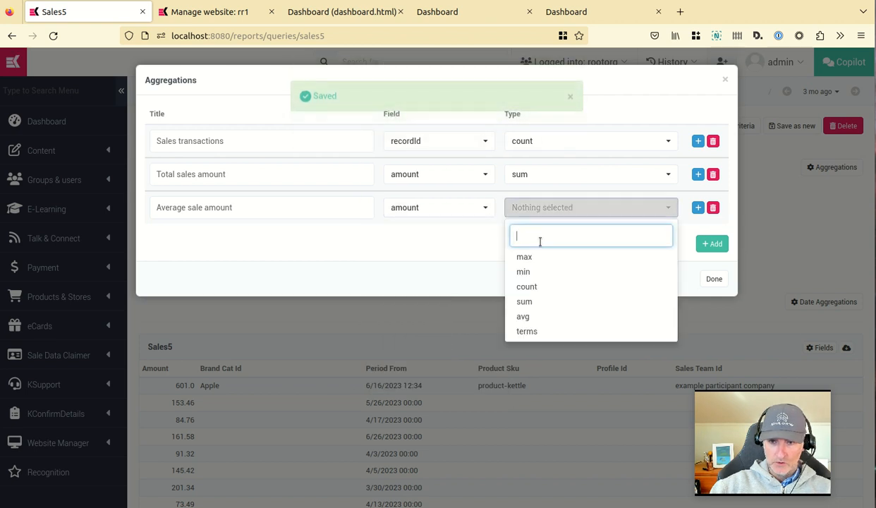
pyautogui.click(530, 316)
pyautogui.click(716, 281)
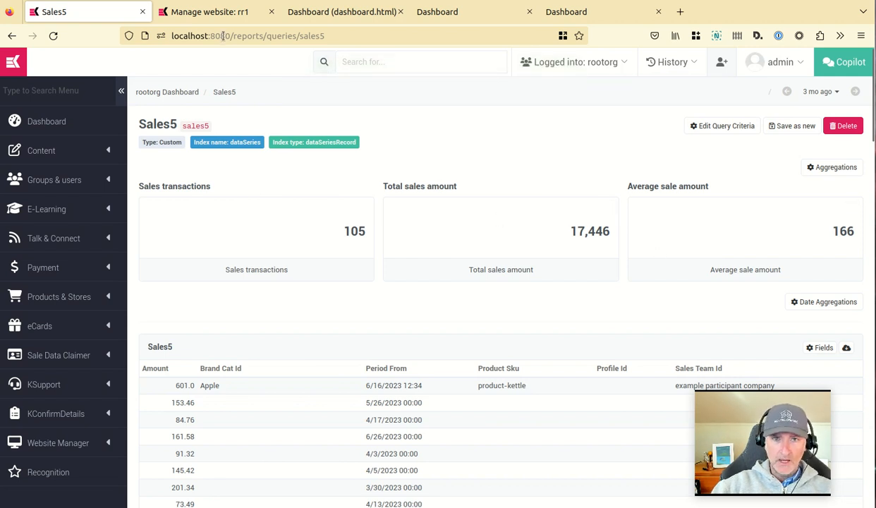
# In the dashboard page editor, set the Sales transactions query table to 10 items per page and close its settings.
pyautogui.click(452, 12)
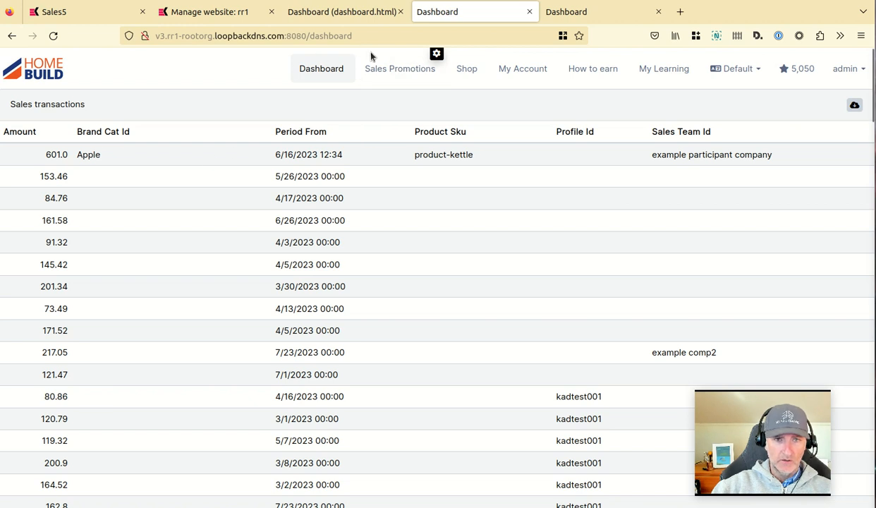
pyautogui.click(342, 12)
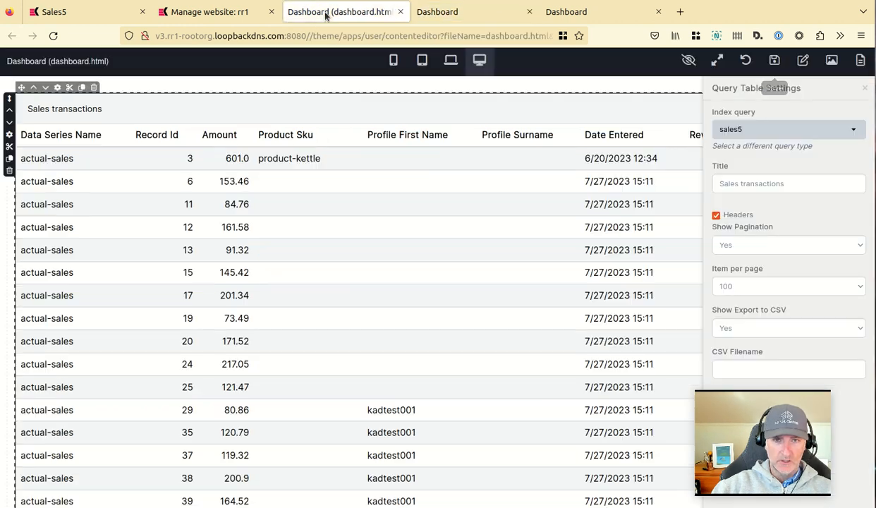
pyautogui.scroll(-20, 117, 197)
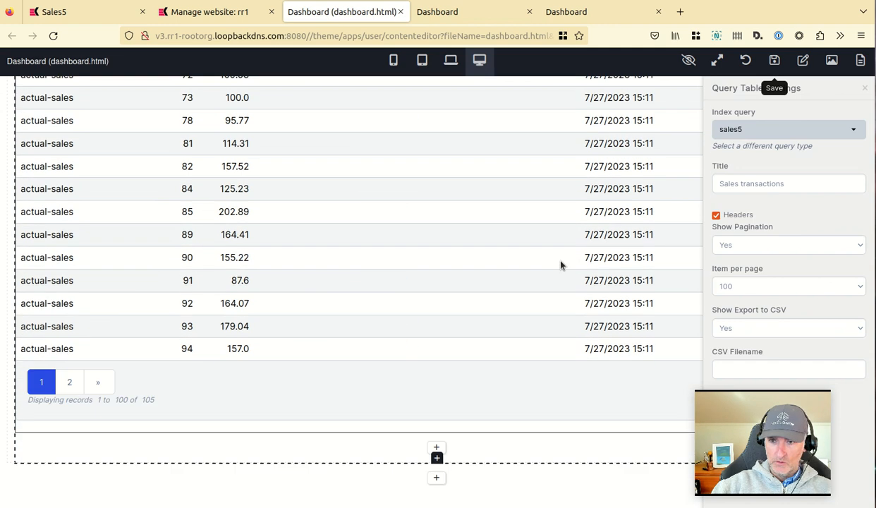
pyautogui.scroll(3, 562, 265)
pyautogui.click(797, 286)
pyautogui.click(727, 310)
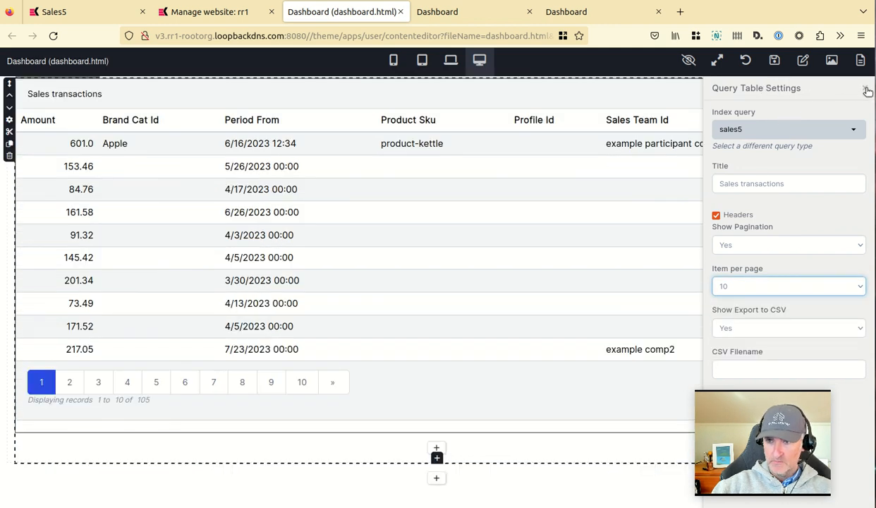
pyautogui.click(866, 90)
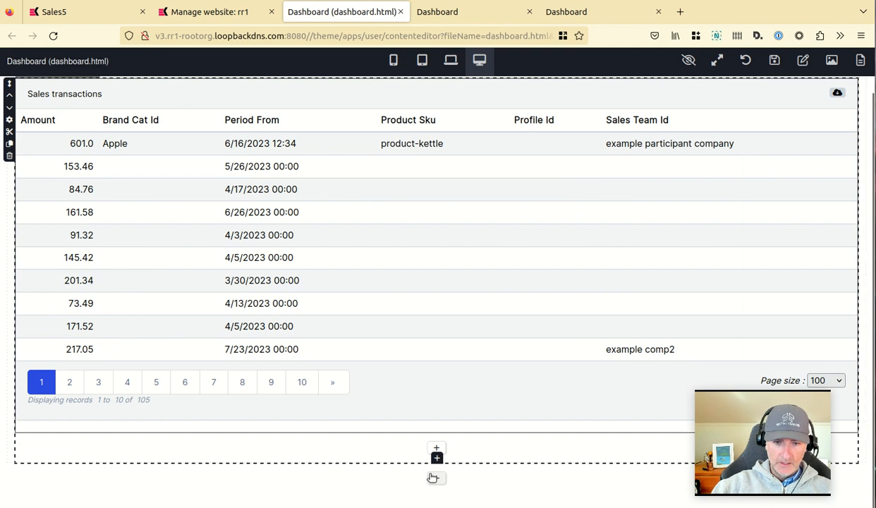
# Add a three-column row to the dashboard and move it above the Sales transactions table.
pyautogui.click(437, 476)
pyautogui.scroll(-1, 644, 257)
pyautogui.click(466, 356)
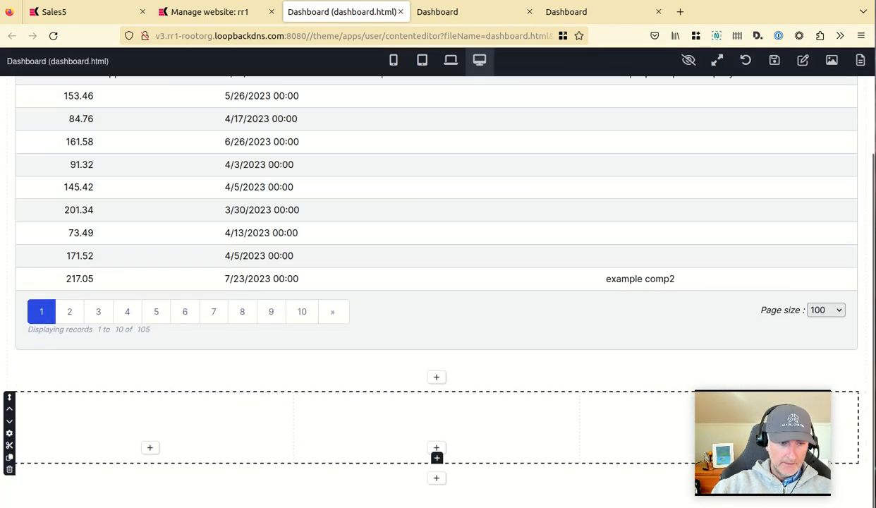
pyautogui.click(8, 410)
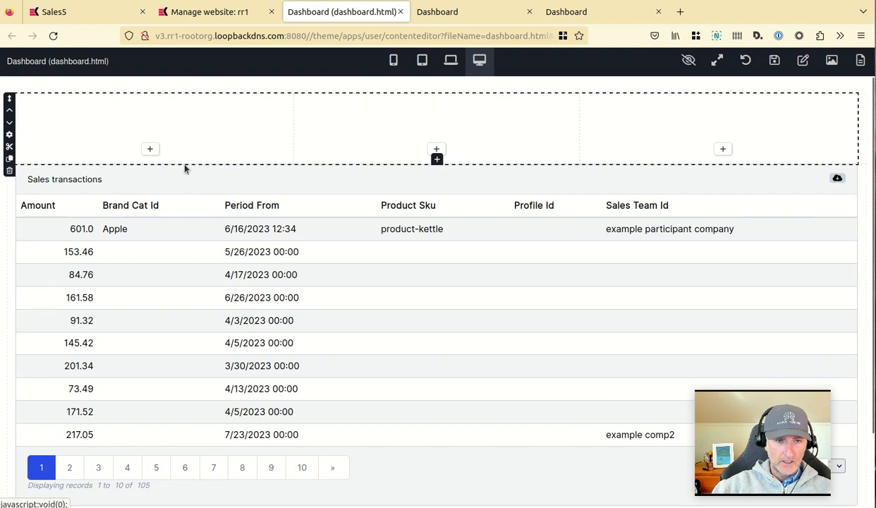
# Insert a Single Value reporting component into the new row's first column.
pyautogui.click(150, 150)
pyautogui.click(109, 63)
pyautogui.write('re')
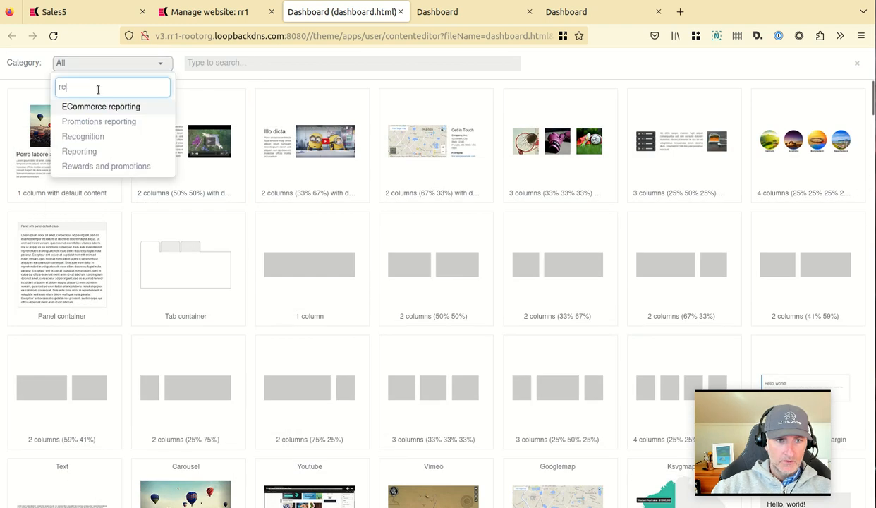
pyautogui.click(79, 151)
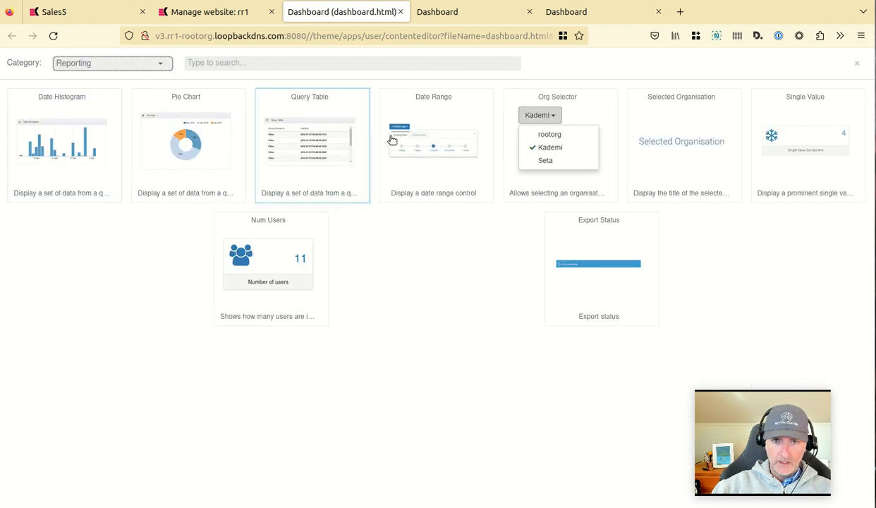
pyautogui.click(788, 141)
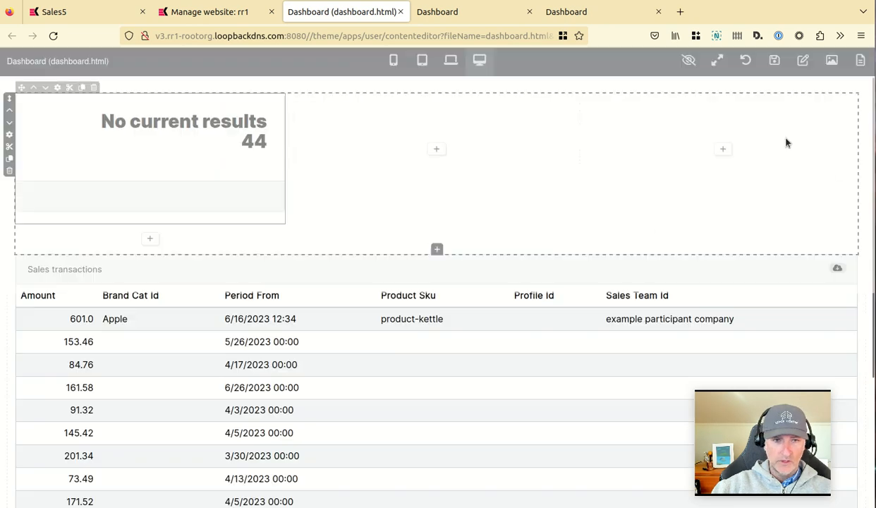
# Open the Single Value widget's settings and set its query source to sales5.
pyautogui.click(58, 87)
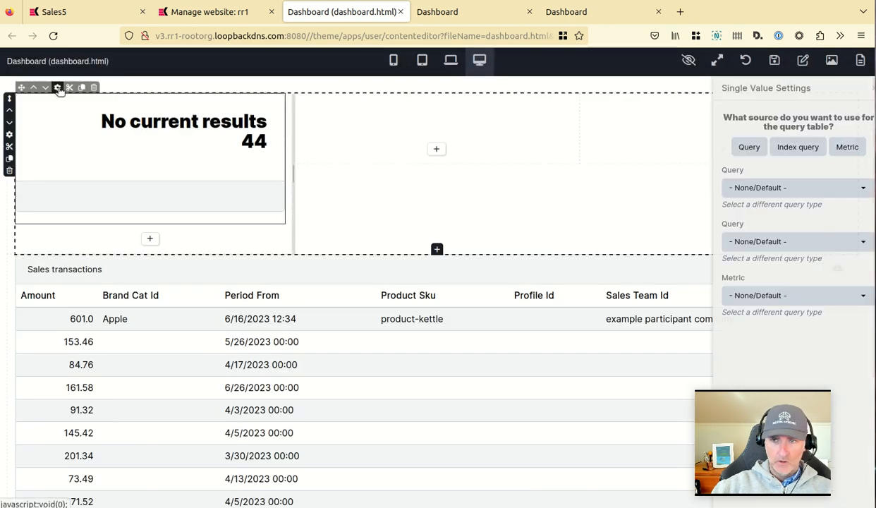
pyautogui.click(785, 147)
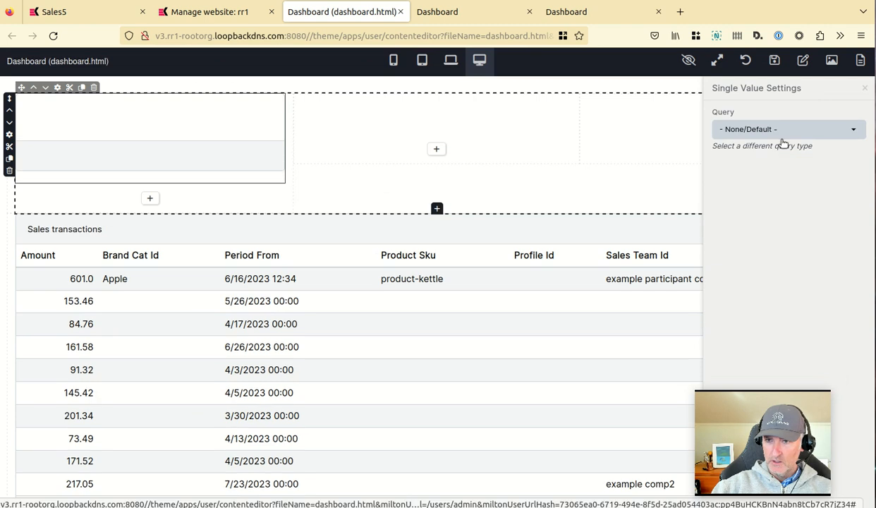
pyautogui.click(775, 130)
pyautogui.click(737, 225)
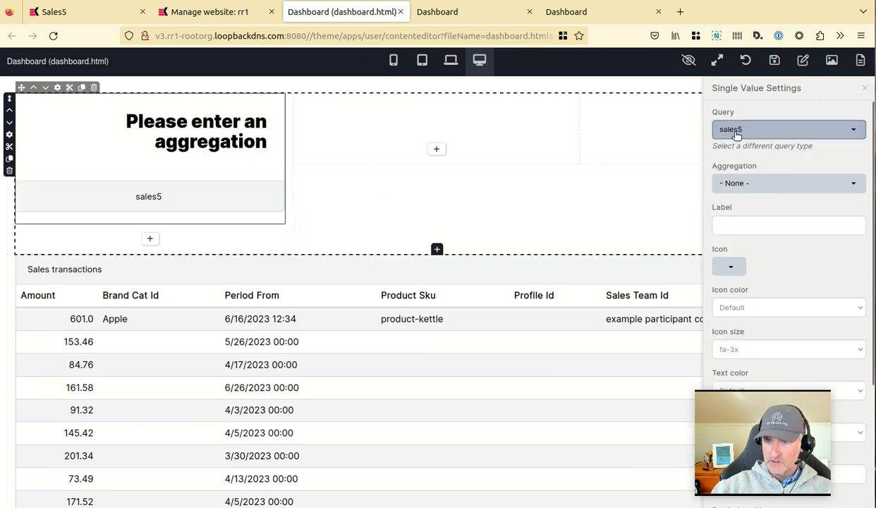
# Choose the Sales transactions aggregation and set the widget label to "Sales transactions".
pyautogui.click(767, 185)
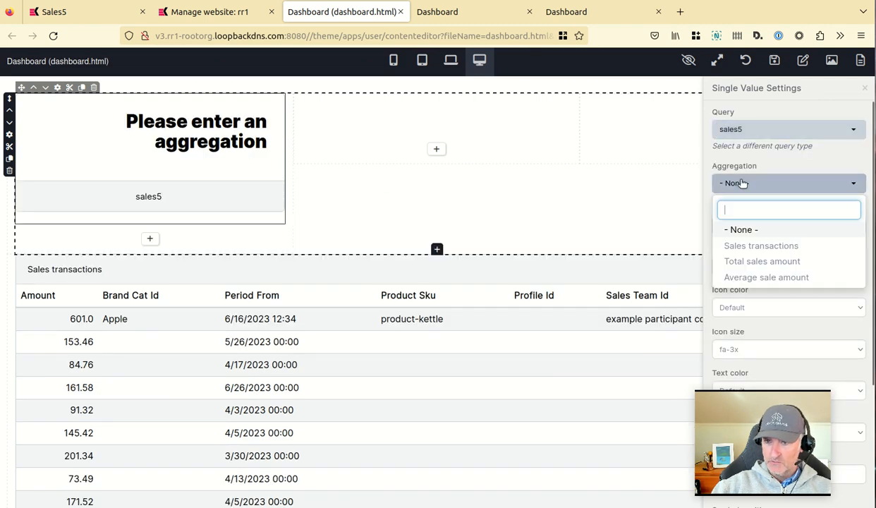
pyautogui.click(752, 246)
pyautogui.click(777, 225)
pyautogui.write('Sales transactions')
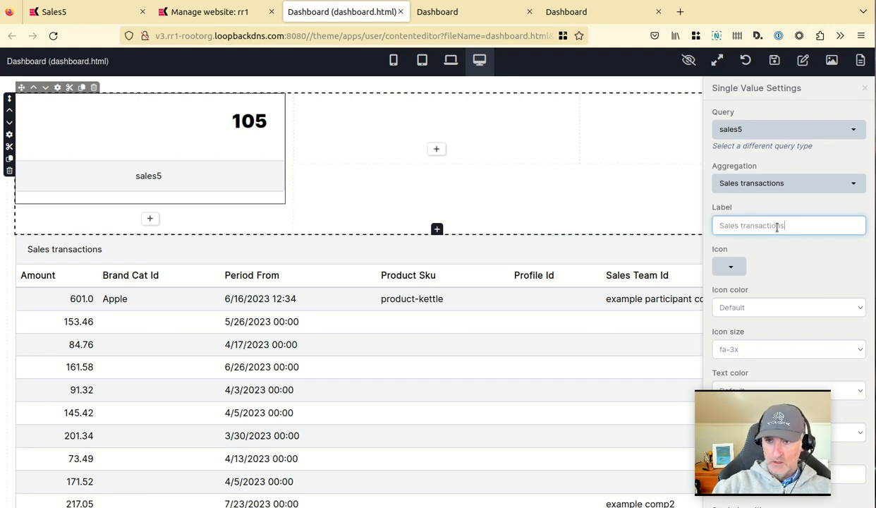
pyautogui.press('Tab')
# Search the icon picker for "cart" and set the widget icon to a shopping cart.
pyautogui.click(730, 269)
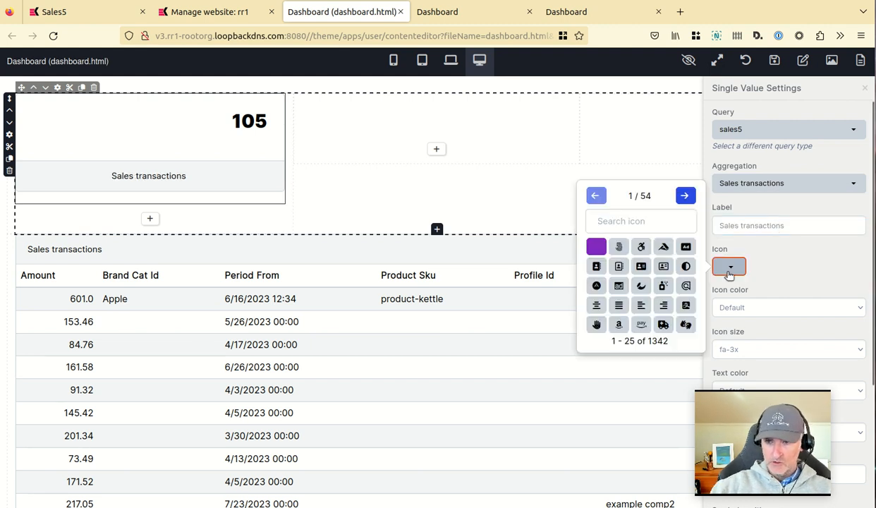
pyautogui.click(631, 222)
pyautogui.write('cart')
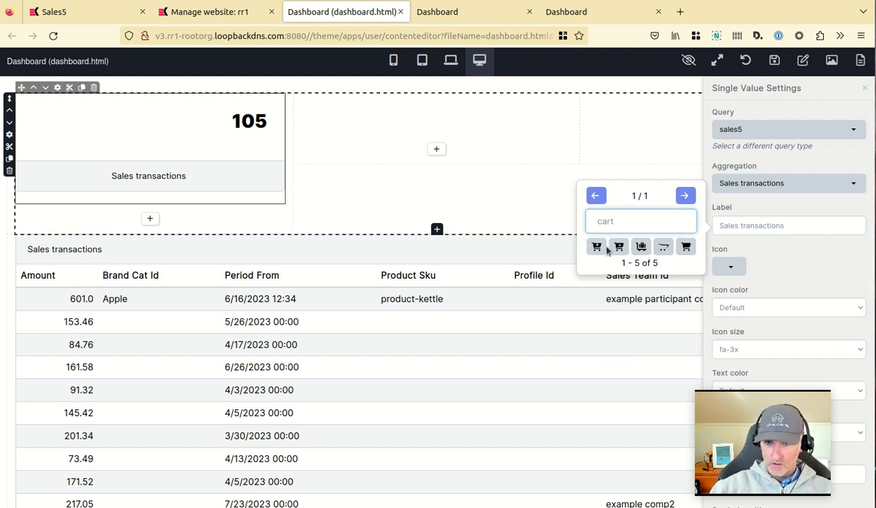
pyautogui.click(608, 246)
# Set the widget's icon color to Success.
pyautogui.scroll(-1, 768, 249)
pyautogui.scroll(-1, 768, 249)
pyautogui.scroll(1, 767, 249)
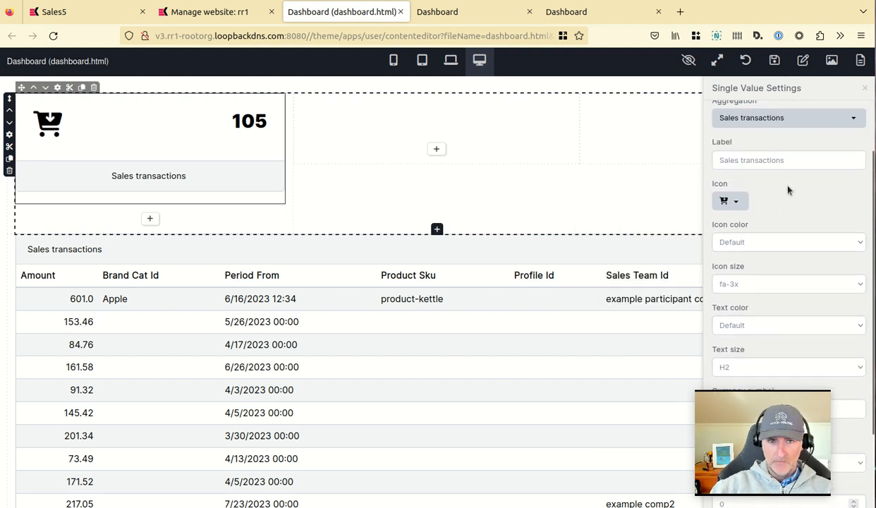
pyautogui.click(785, 242)
pyautogui.click(724, 279)
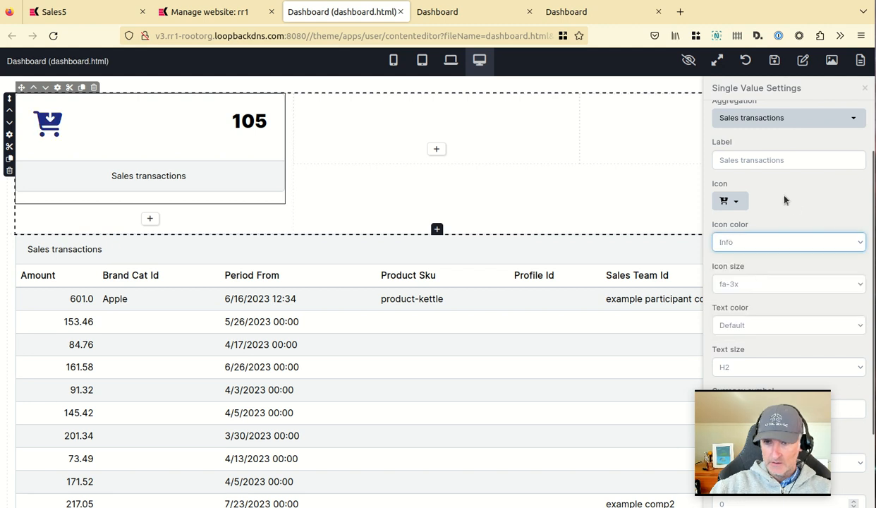
pyautogui.scroll(-2, 792, 203)
pyautogui.click(743, 178)
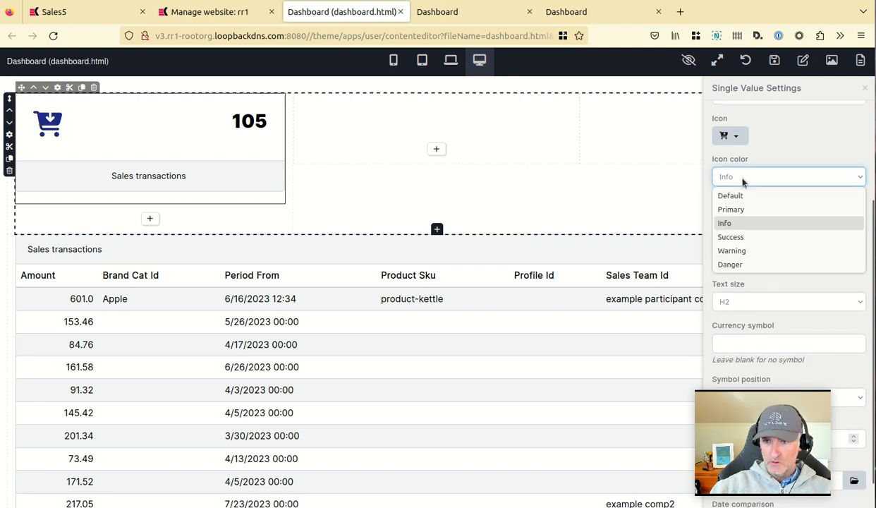
pyautogui.click(731, 238)
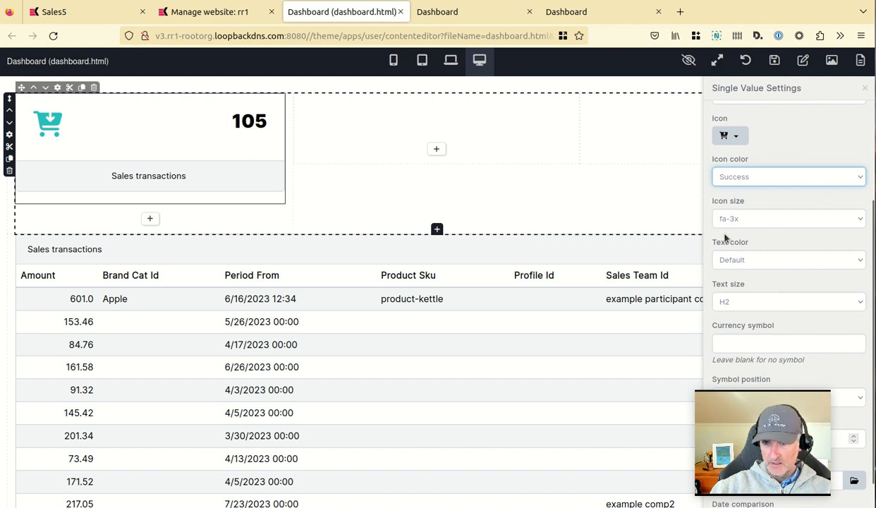
# Set the widget's icon size to fa-2x and its text size to H3.
pyautogui.click(753, 301)
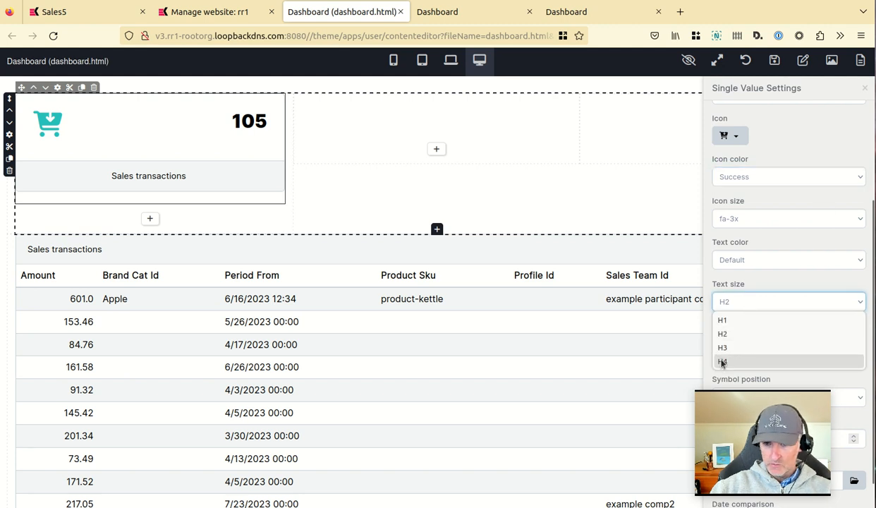
pyautogui.click(722, 360)
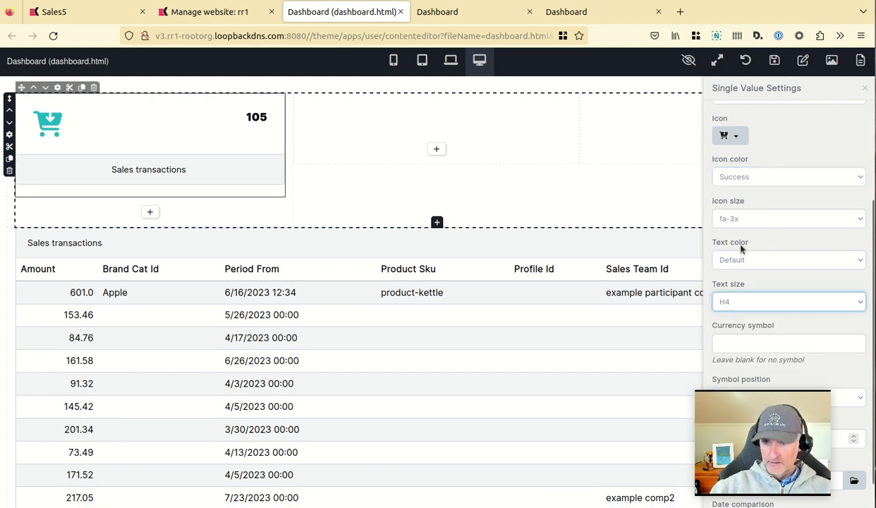
pyautogui.click(767, 220)
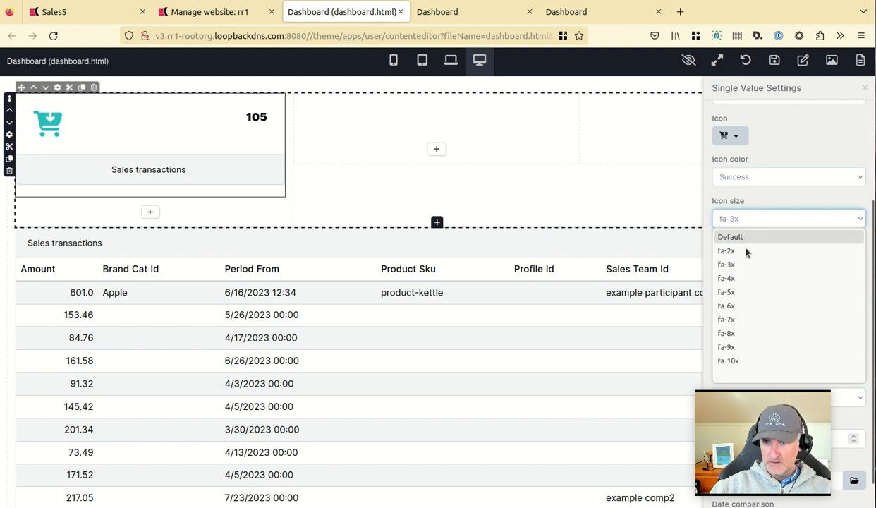
pyautogui.click(750, 252)
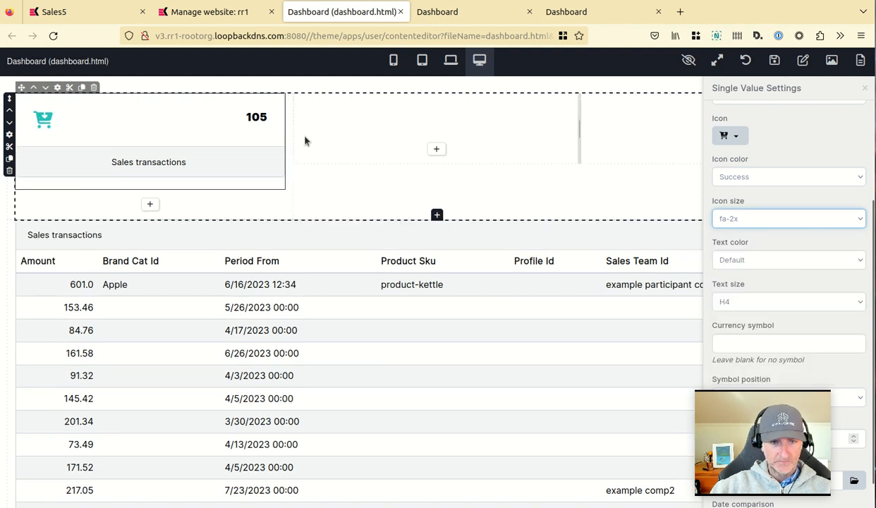
pyautogui.click(743, 301)
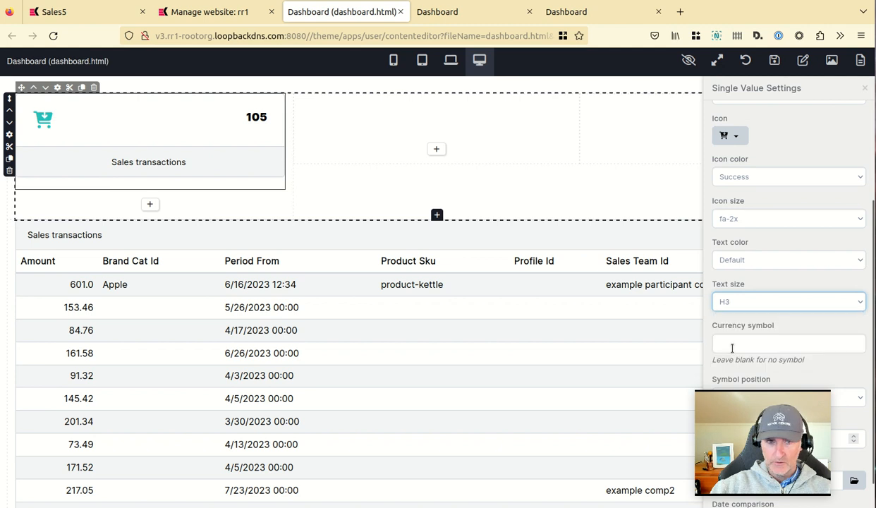
pyautogui.click(734, 347)
# Copy the Single Value widget and paste copies into the row's second and third columns.
pyautogui.click(67, 107)
pyautogui.click(81, 88)
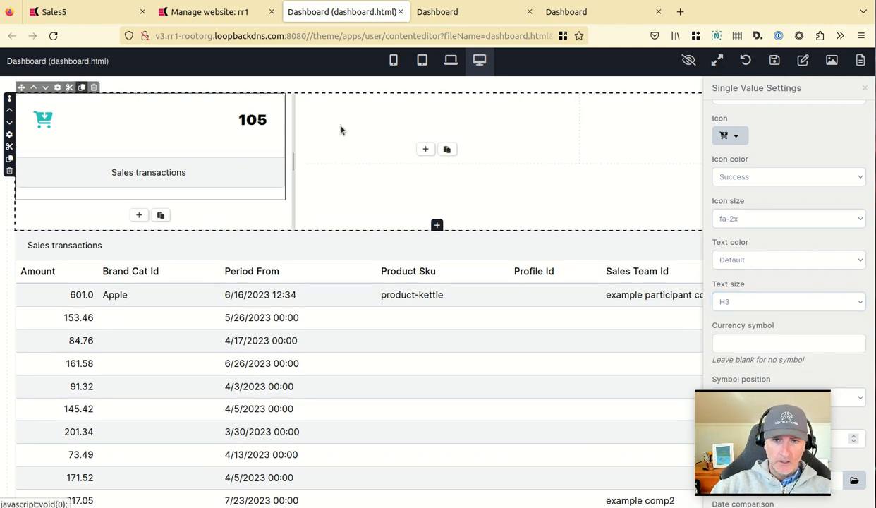
pyautogui.click(448, 150)
pyautogui.click(470, 127)
pyautogui.click(867, 90)
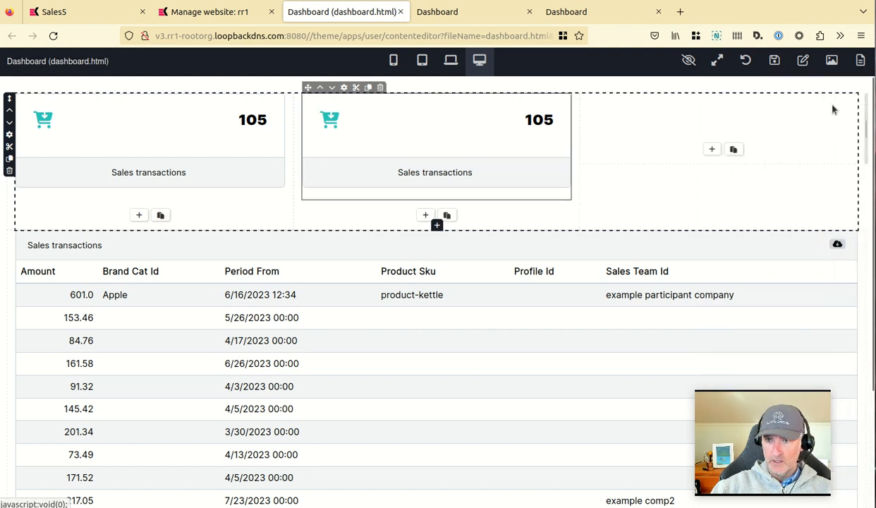
pyautogui.click(734, 148)
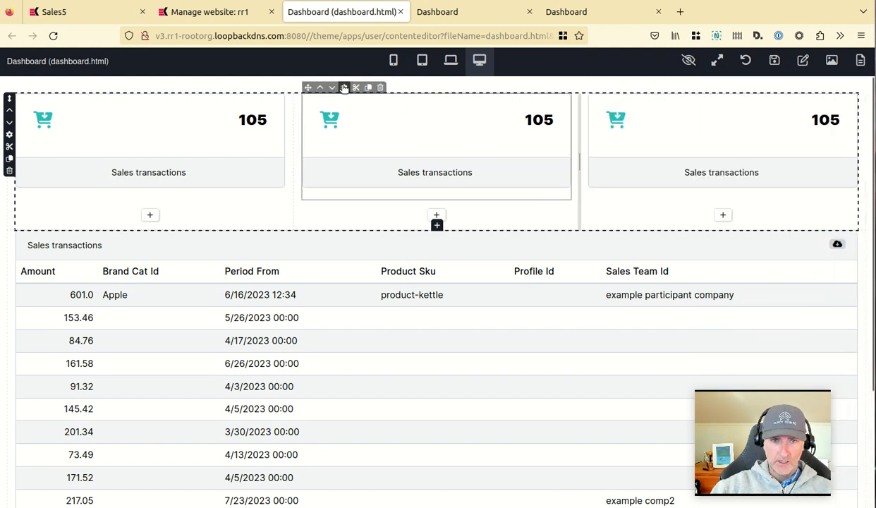
# In the second widget's settings, choose the Total sales amount aggregation and label it "Total amount".
pyautogui.click(344, 88)
pyautogui.scroll(3, 749, 173)
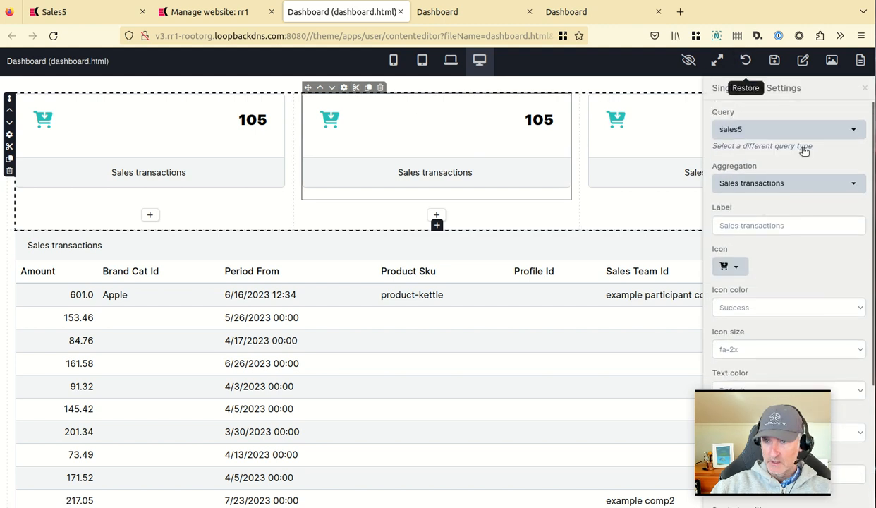
pyautogui.click(772, 184)
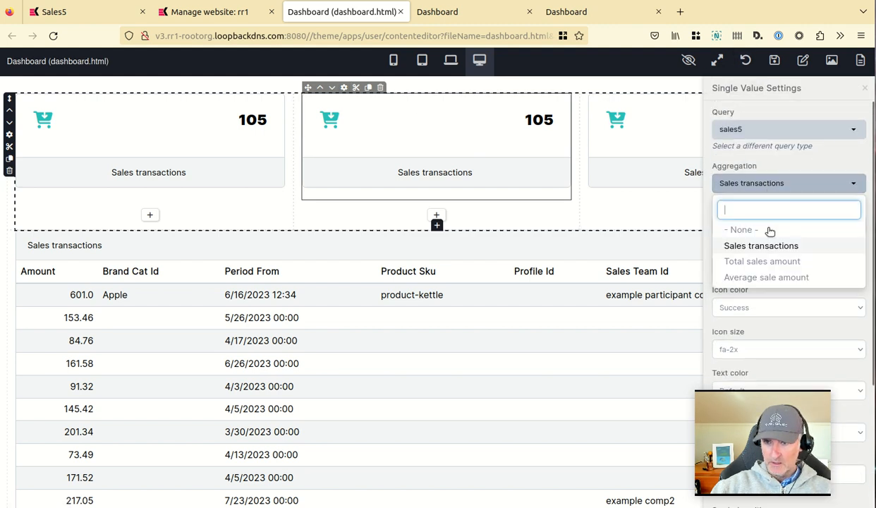
pyautogui.click(754, 261)
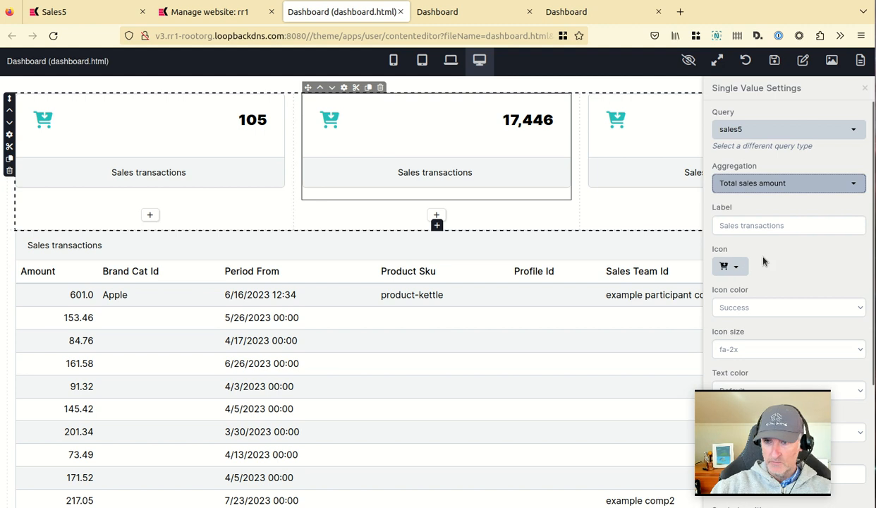
pyautogui.click(826, 223)
pyautogui.tripleClick(844, 217)
pyautogui.write('Total amount')
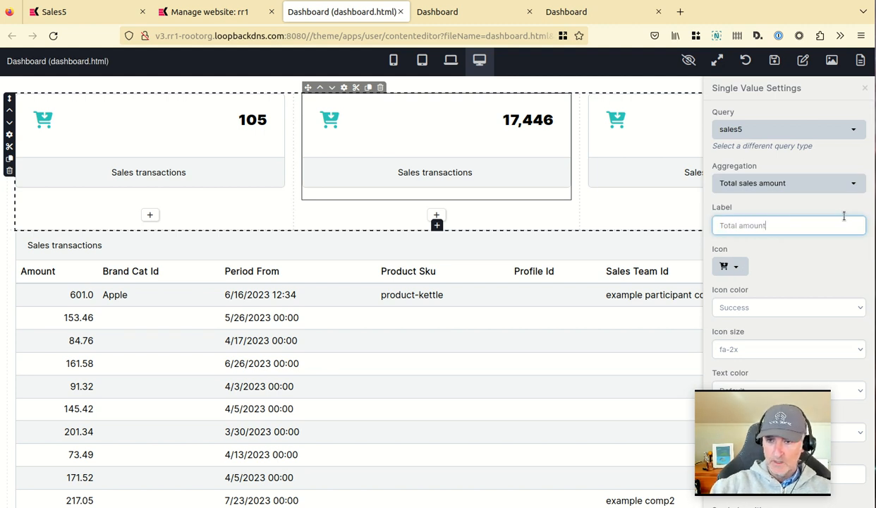
# Search icons for "doll" and set the second widget's icon to the dollar speech bubble.
pyautogui.click(729, 266)
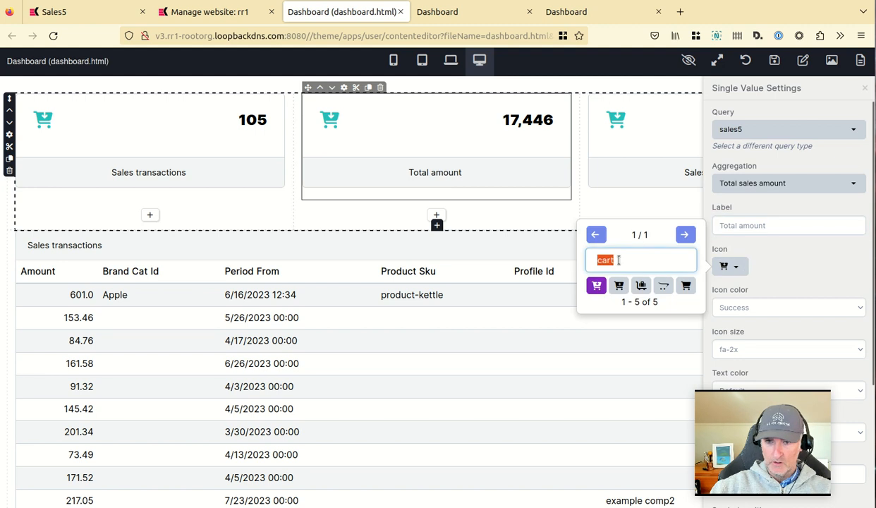
pyautogui.write('doll')
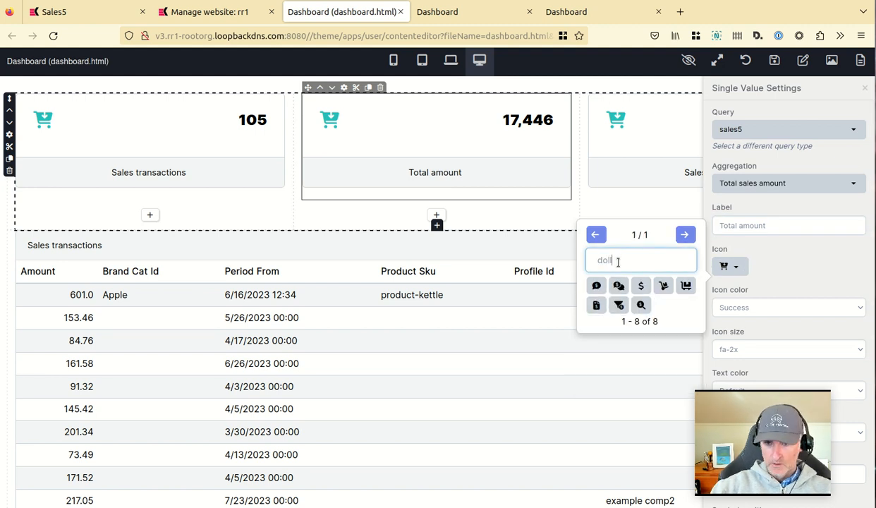
pyautogui.click(597, 286)
# Set the second widget's currency symbol to $ and close its settings.
pyautogui.scroll(-3, 798, 279)
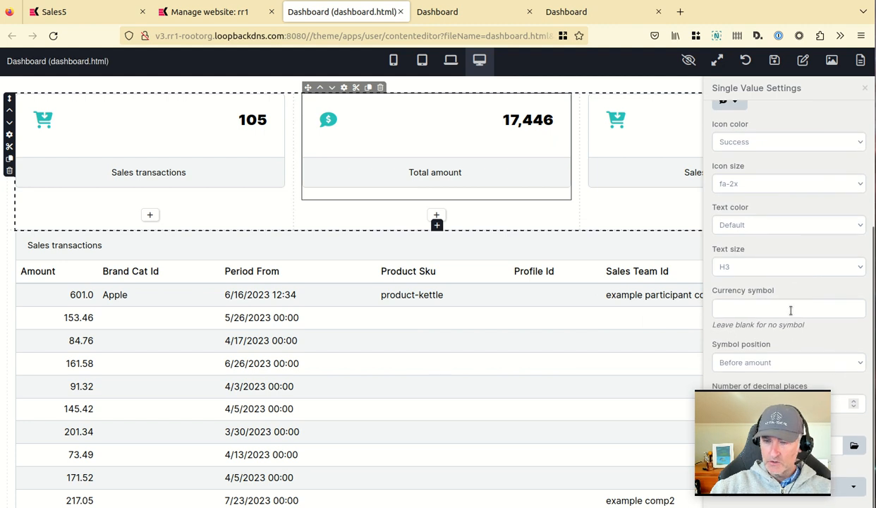
pyautogui.click(785, 310)
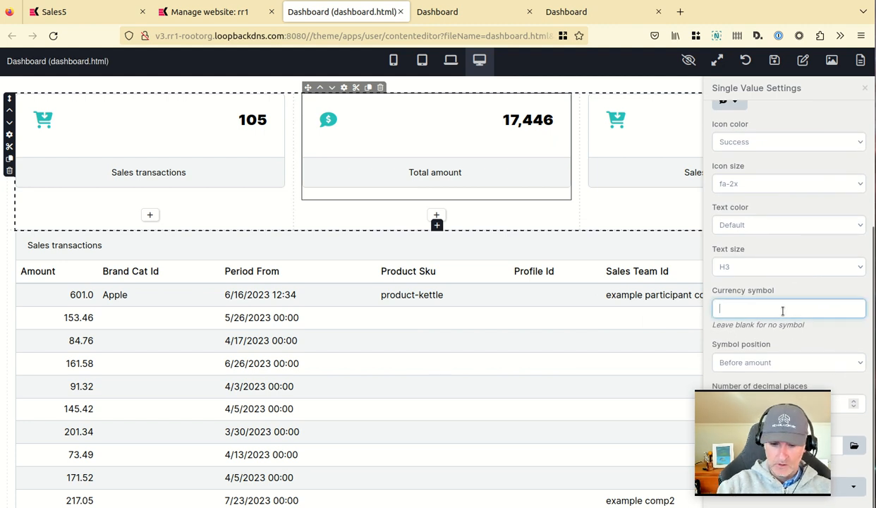
pyautogui.press('Tab')
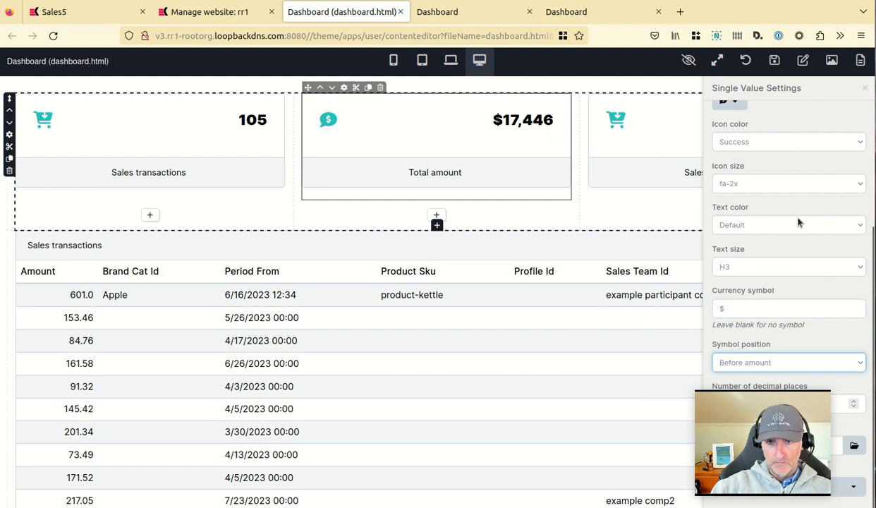
pyautogui.scroll(5, 720, 250)
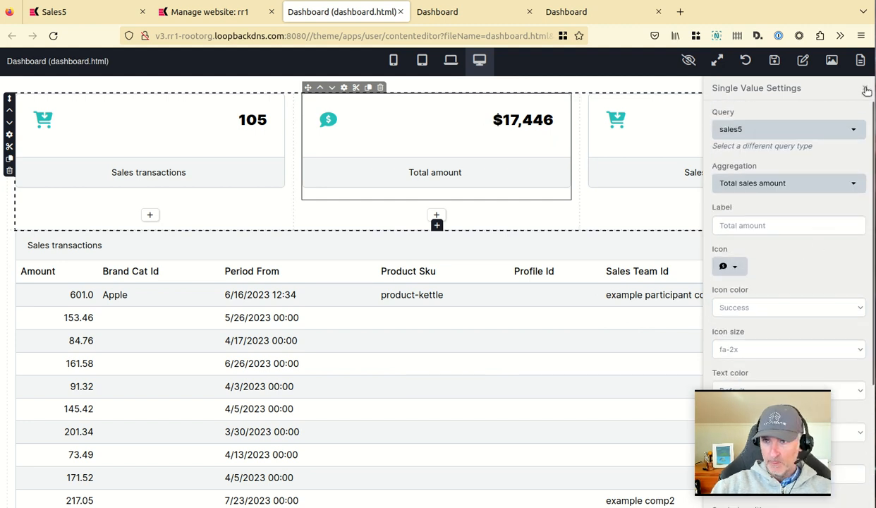
pyautogui.click(864, 88)
# In the third widget's settings, choose the Average sale amount aggregation and label it "Average sale amount".
pyautogui.click(630, 88)
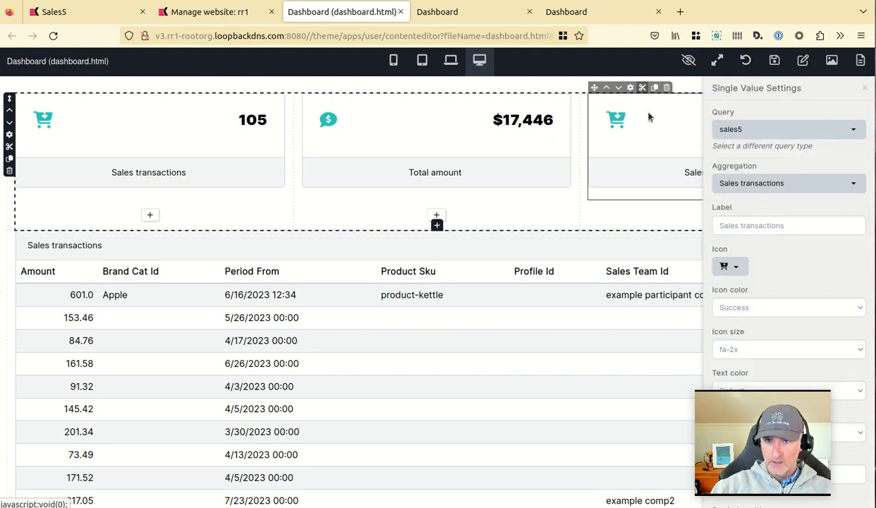
pyautogui.click(786, 185)
pyautogui.click(751, 277)
pyautogui.click(763, 225)
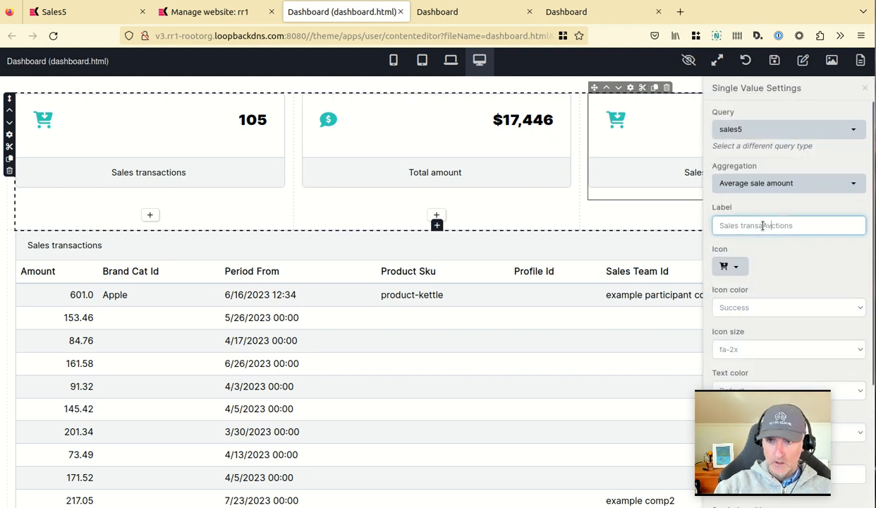
pyautogui.write('Aver')
pyautogui.hotkey('shift', 'Home')
pyautogui.press('BackSpace')
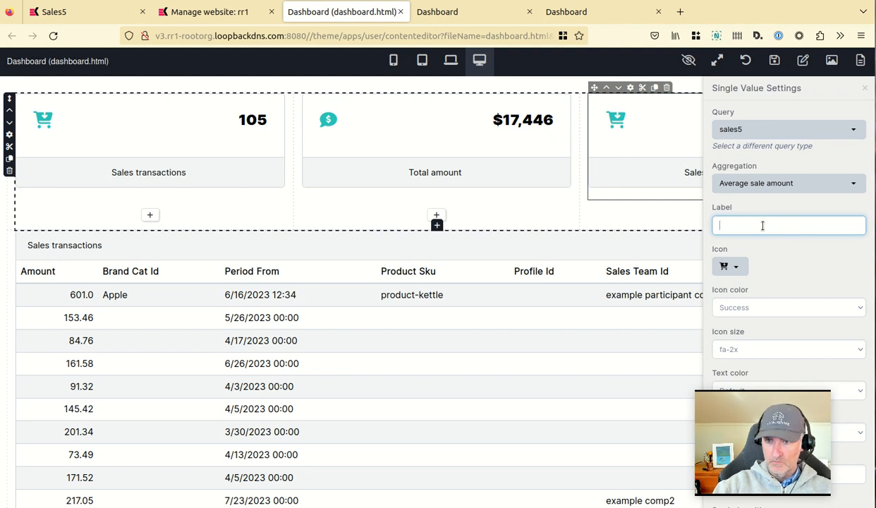
pyautogui.write('Average sale amount')
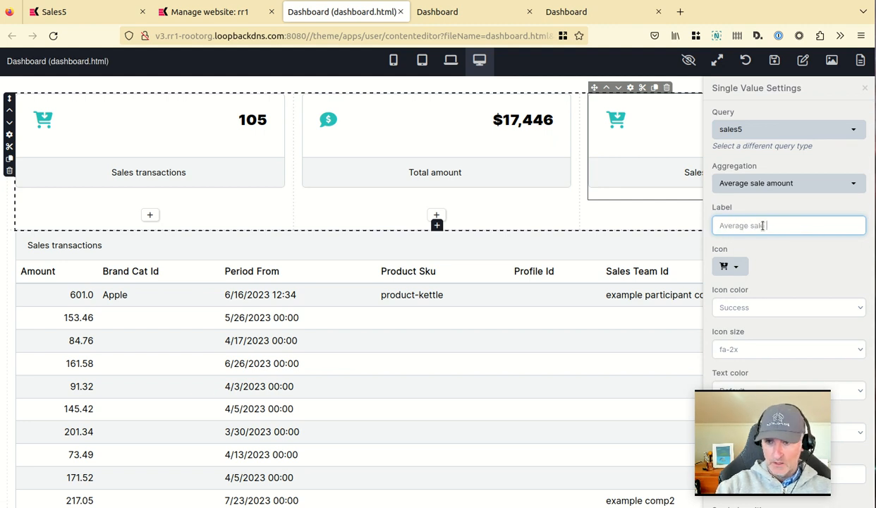
# Set the third widget's icon to the dollar speech bubble.
pyautogui.click(736, 267)
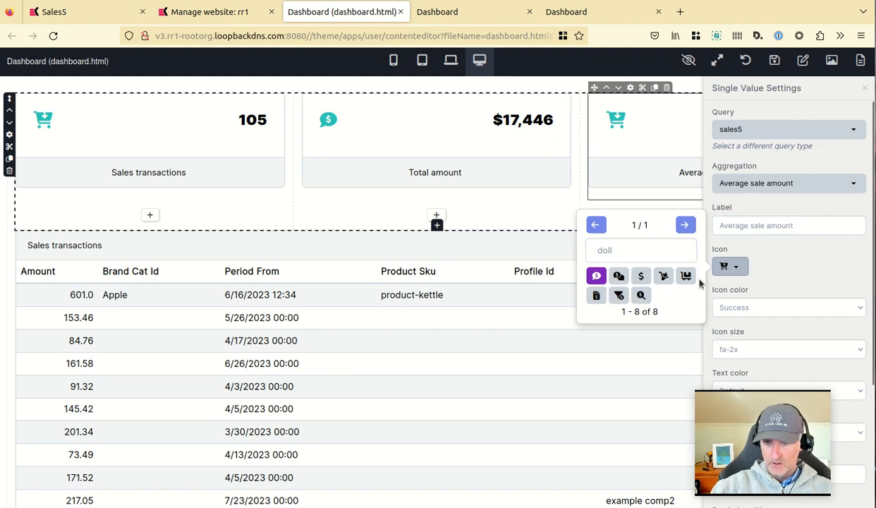
pyautogui.click(596, 275)
pyautogui.scroll(-3, 792, 257)
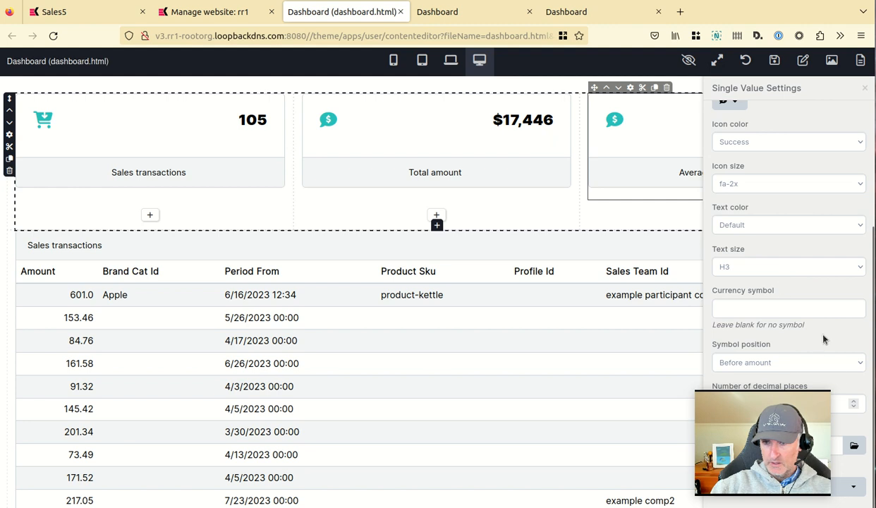
# Set the third widget's currency symbol to $ and save the dashboard.
pyautogui.click(788, 302)
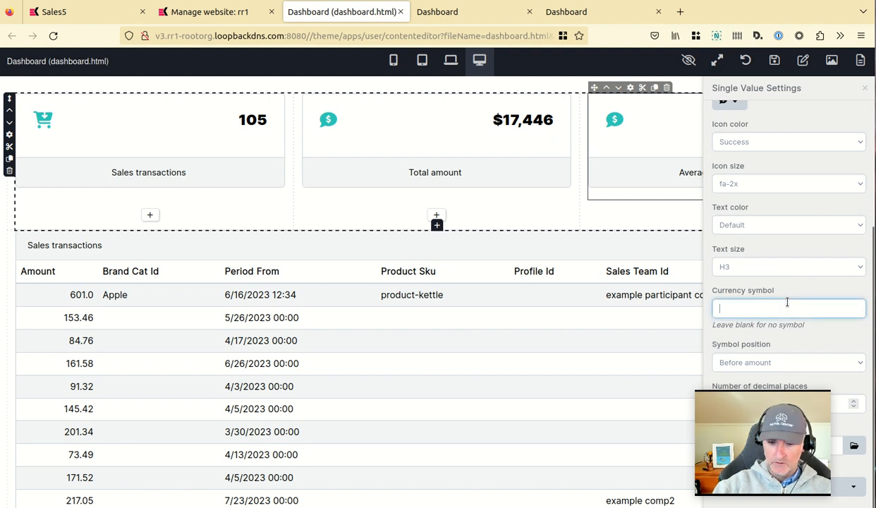
pyautogui.write('$')
pyautogui.press('Tab')
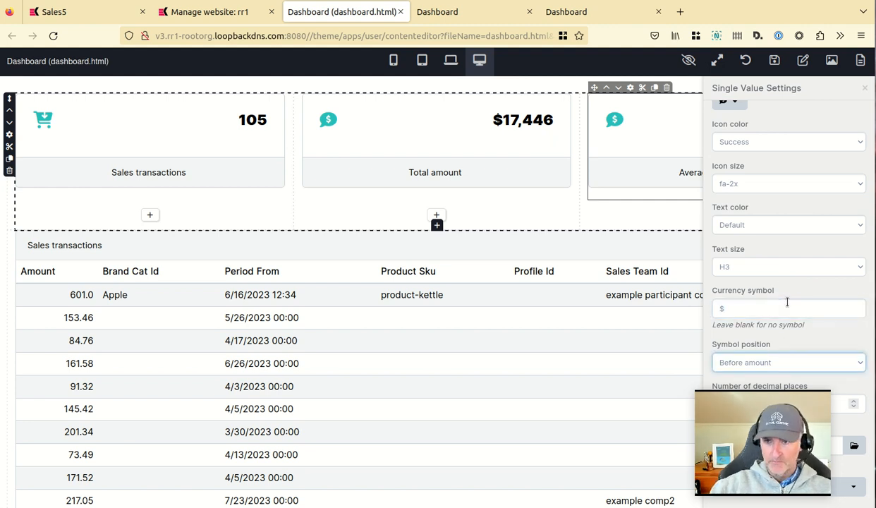
pyautogui.click(774, 60)
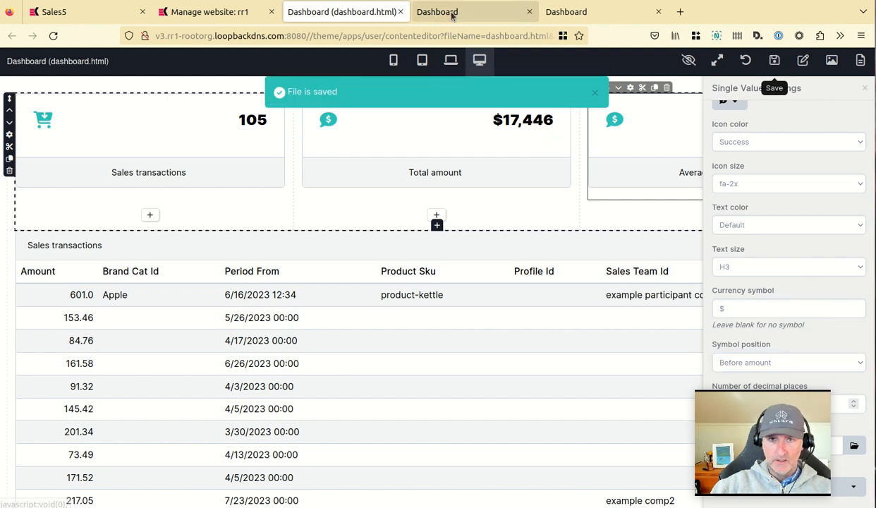
# Reload the live dashboard page to check the widgets, then return to the editor.
pyautogui.click(446, 12)
pyautogui.click(53, 36)
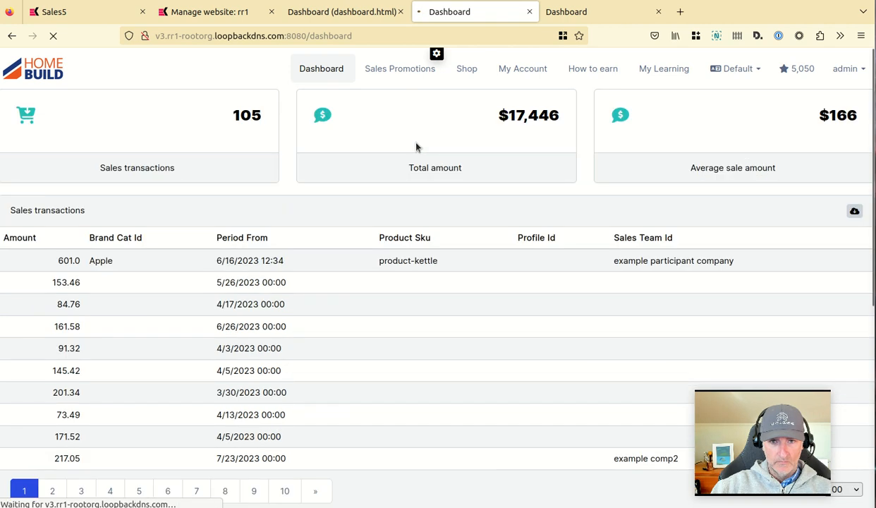
pyautogui.click(348, 12)
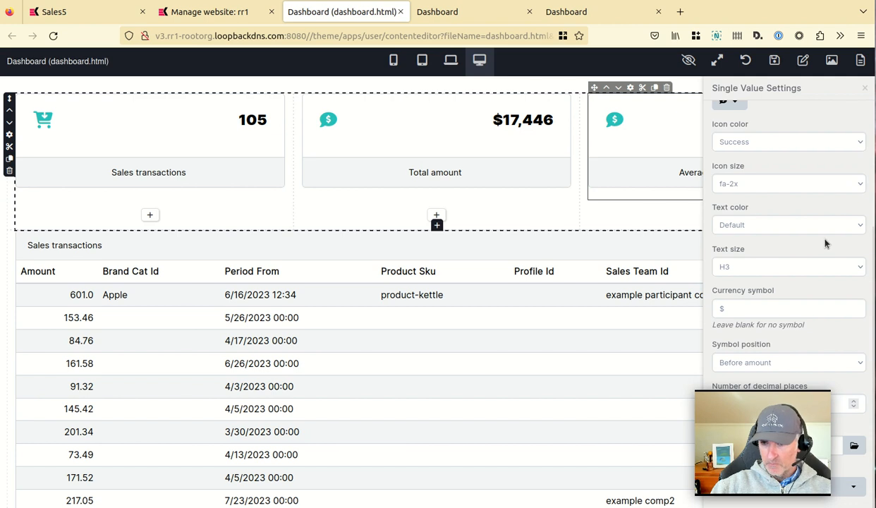
# Review the third widget's date comparison options and close its settings.
pyautogui.moveTo(875, 306); pyautogui.dragTo(689, 306)
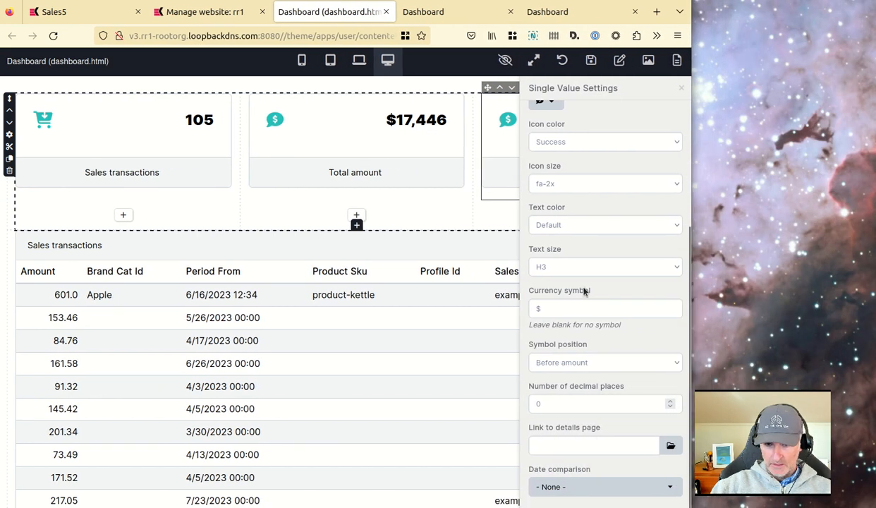
pyautogui.click(571, 486)
pyautogui.scroll(-3, 574, 459)
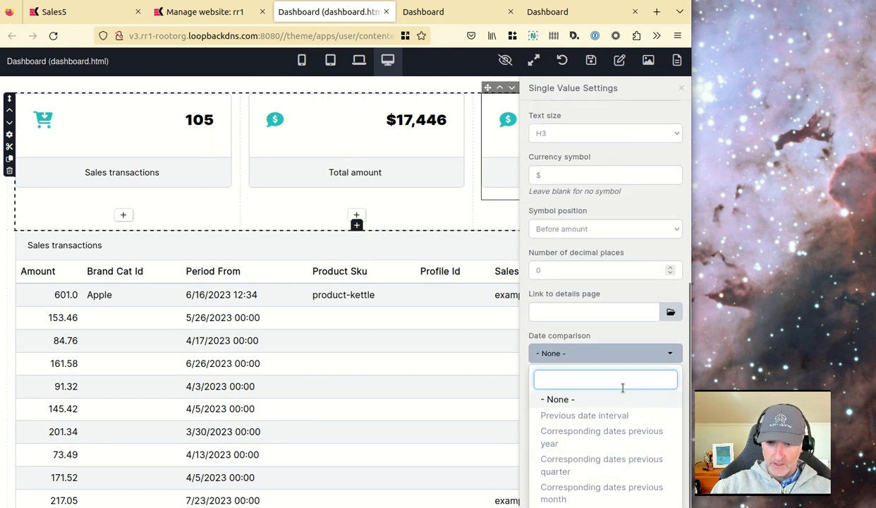
pyautogui.click(629, 362)
pyautogui.moveTo(686, 336); pyautogui.dragTo(835, 347)
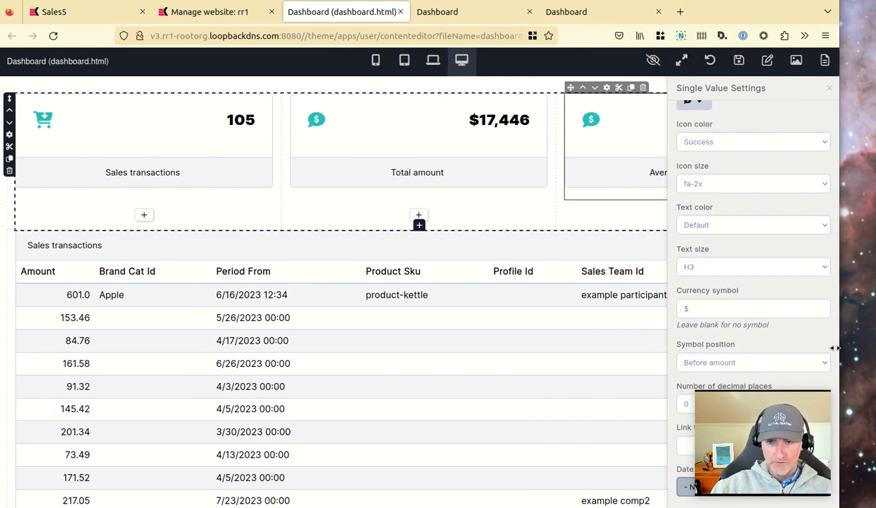
pyautogui.click(831, 90)
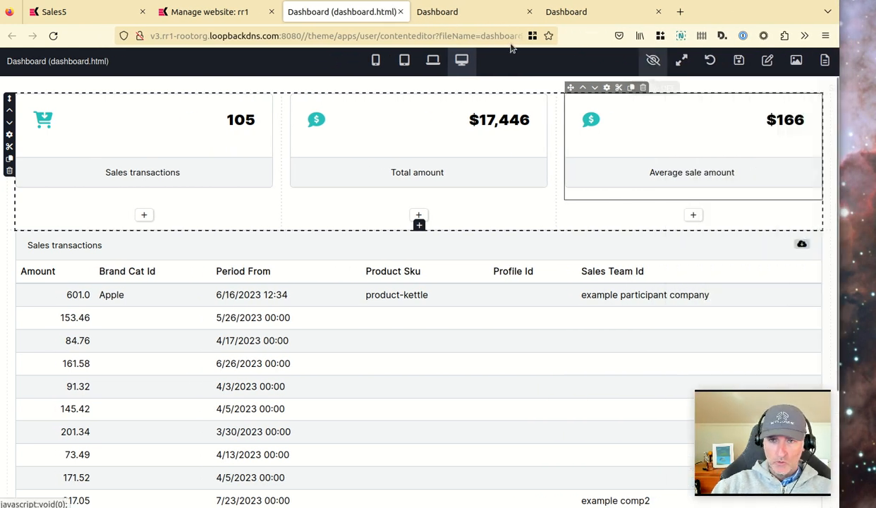
# Save the dashboard and preview it on the live site.
pyautogui.click(739, 61)
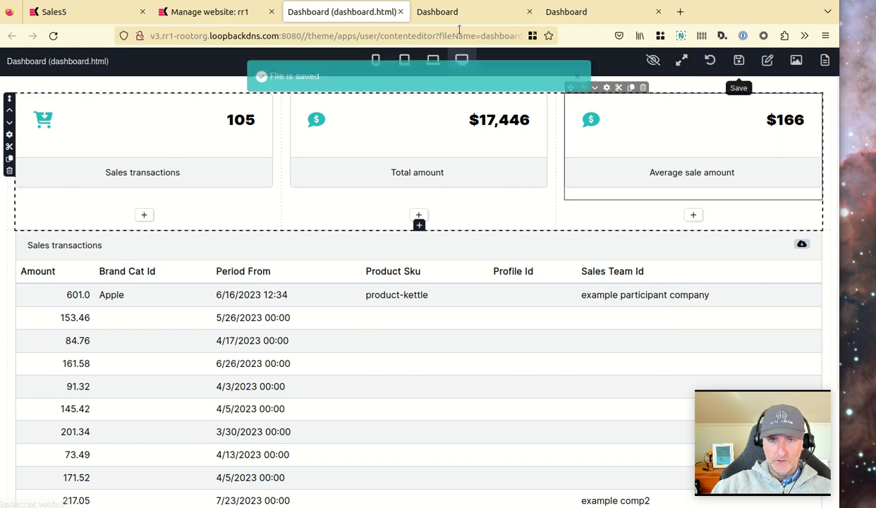
pyautogui.click(458, 12)
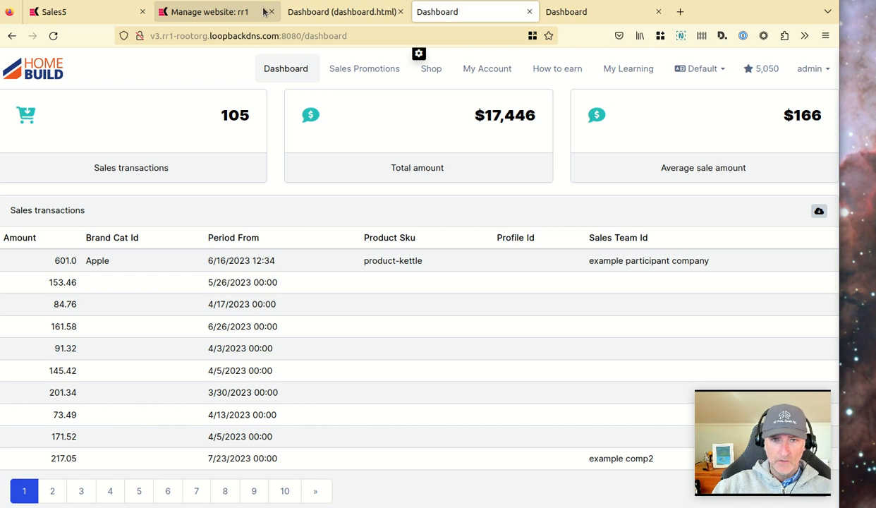
pyautogui.click(342, 11)
# Open the Sales5 query's aggregations and add a new aggregation on the brandCatName field.
pyautogui.click(83, 10)
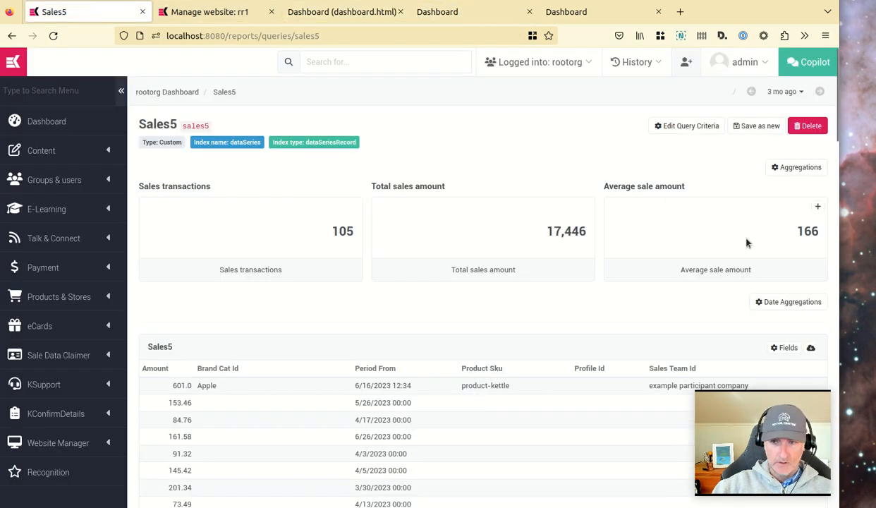
pyautogui.click(800, 169)
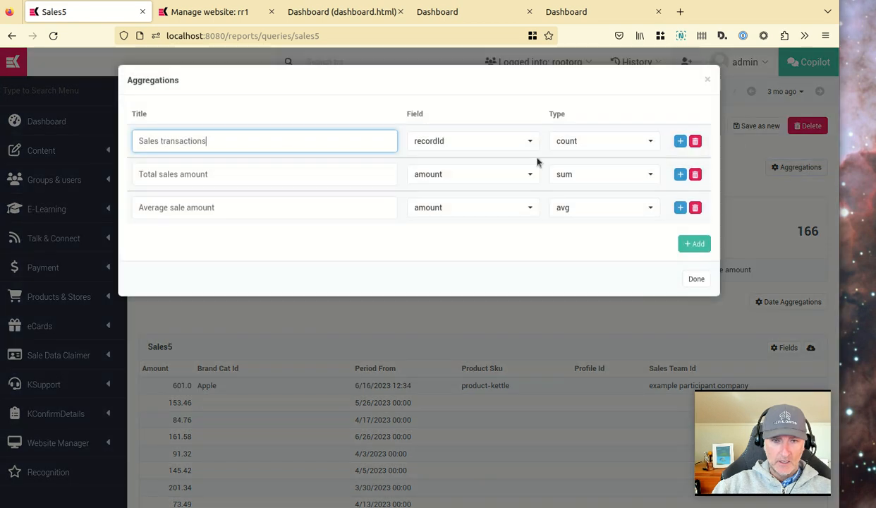
pyautogui.click(695, 244)
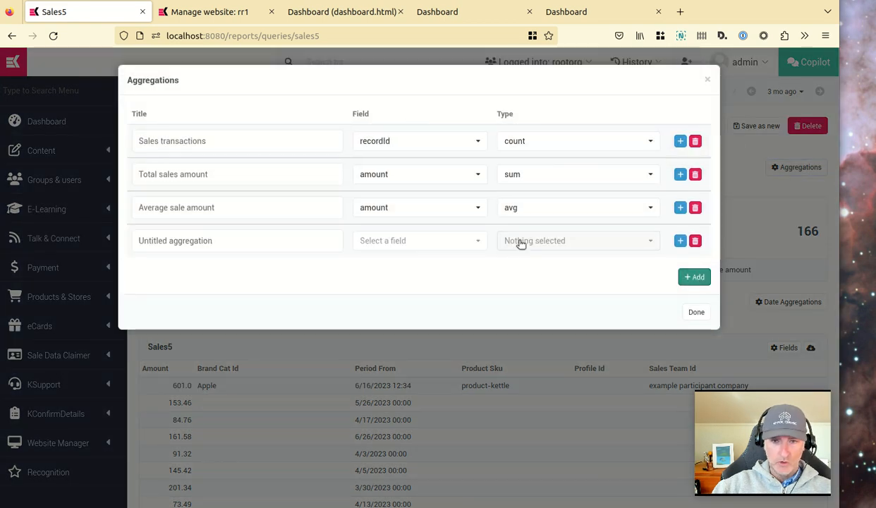
pyautogui.doubleClick(321, 241)
pyautogui.click(429, 243)
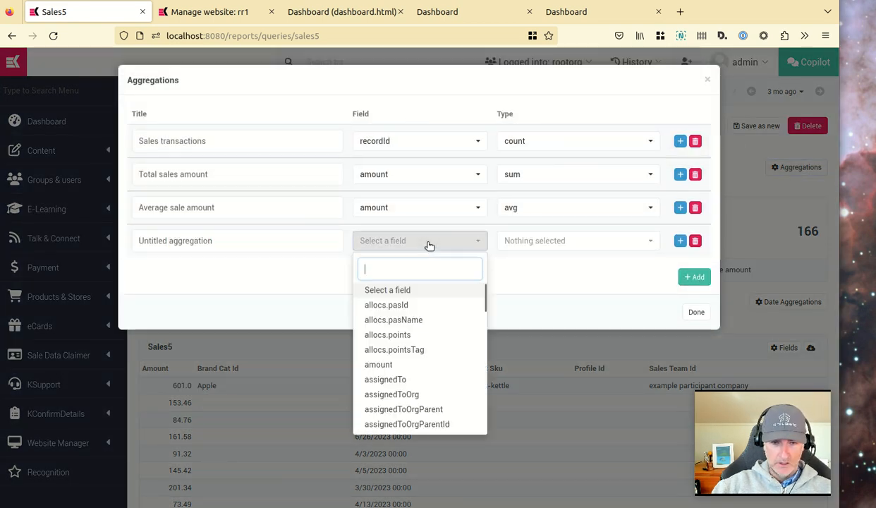
pyautogui.write('bra')
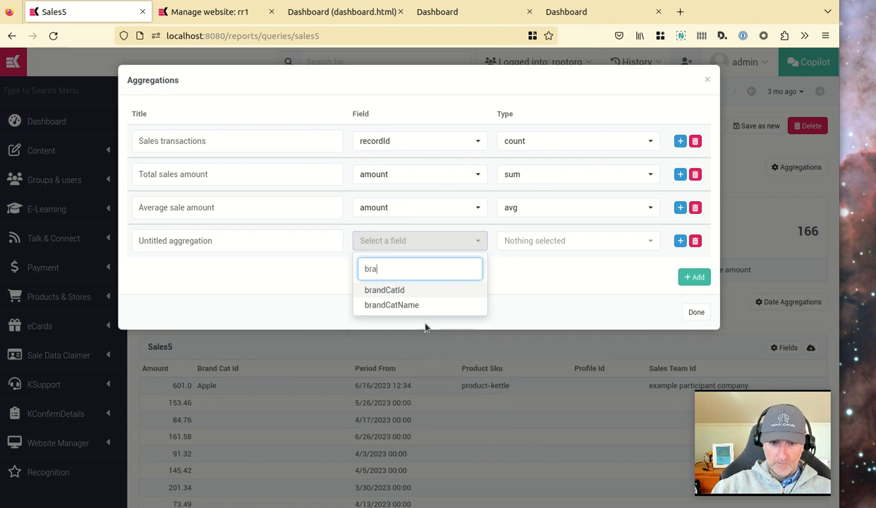
pyautogui.click(396, 290)
pyautogui.click(416, 242)
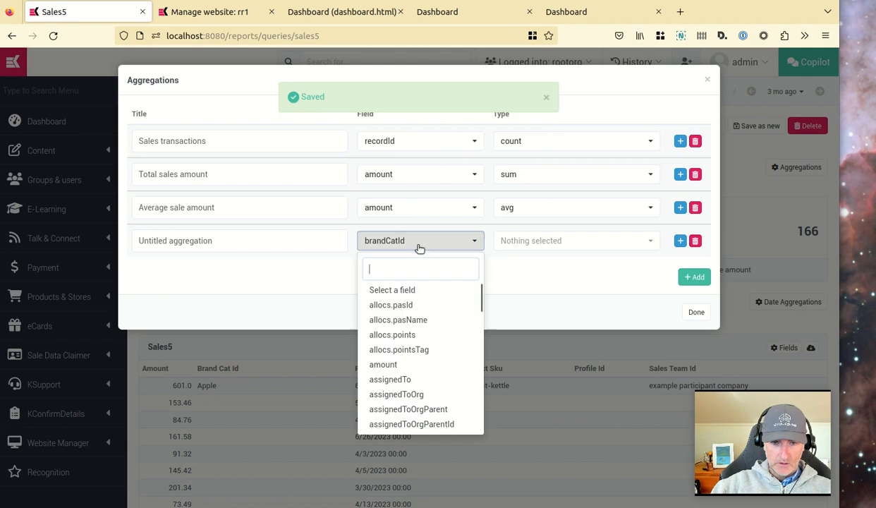
pyautogui.write('bra')
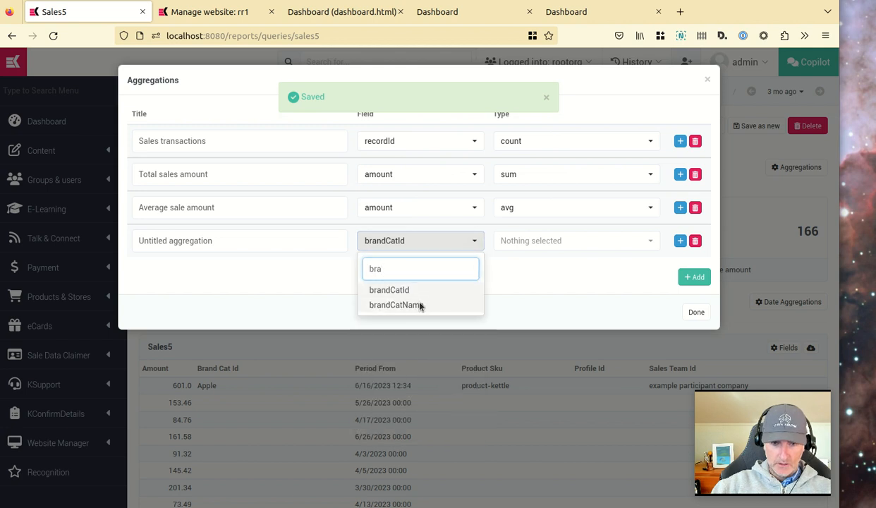
pyautogui.click(419, 305)
# Title the new aggregation "Brand" and set its type to terms.
pyautogui.doubleClick(235, 234)
pyautogui.click(260, 235)
pyautogui.hotkey('ctrl', 'a')
pyautogui.write('Brand')
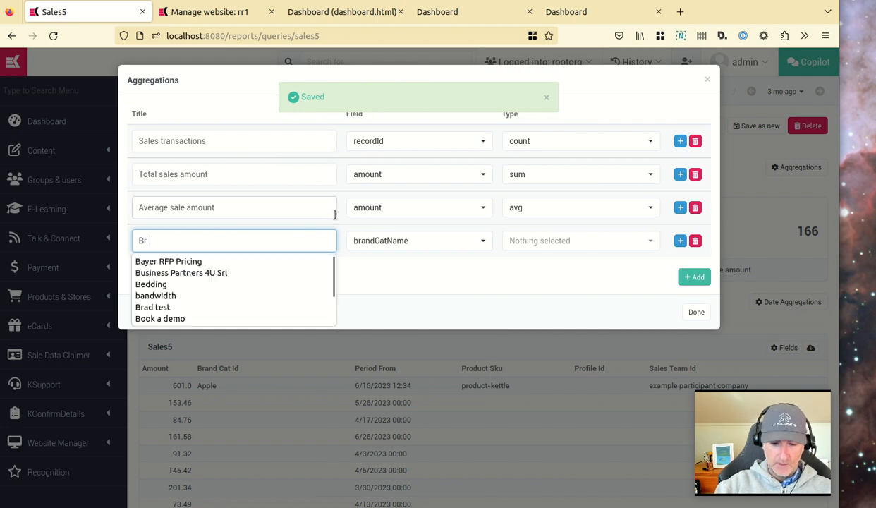
pyautogui.click(563, 243)
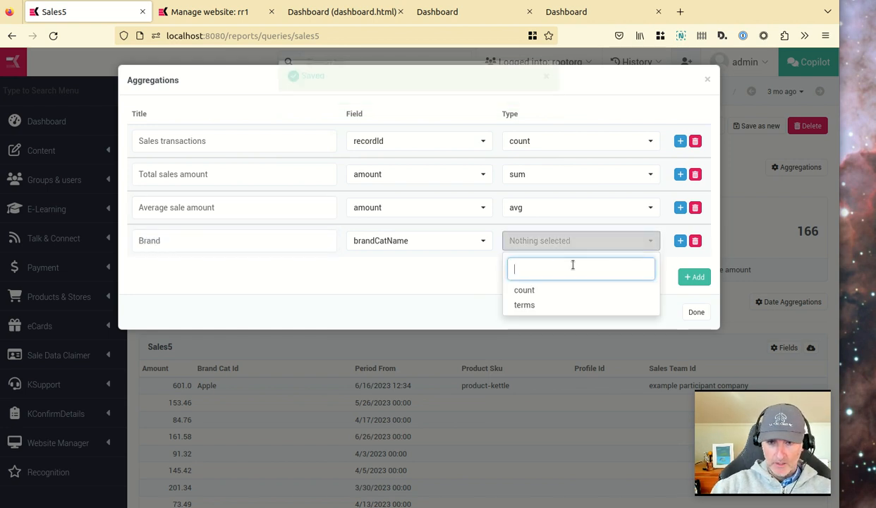
pyautogui.click(526, 306)
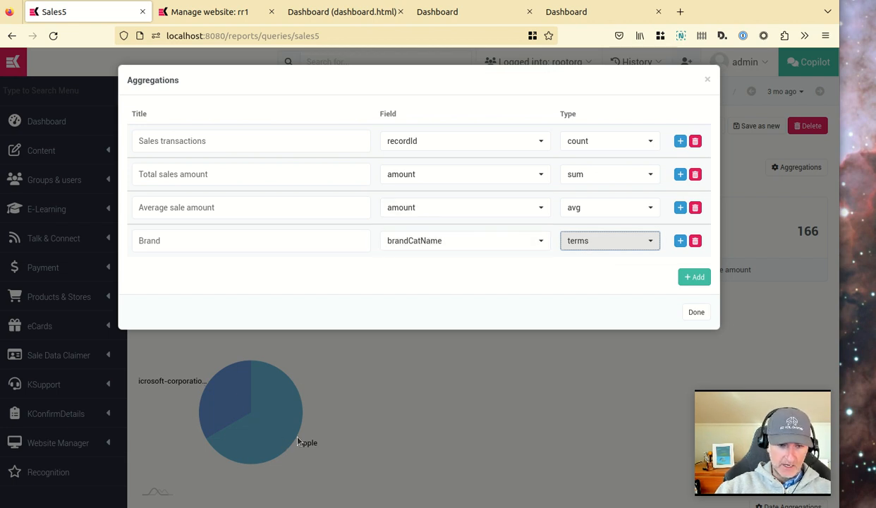
# Add a "Sales type" aggregation on the saletype field with terms type and close the aggregations dialog.
pyautogui.click(693, 278)
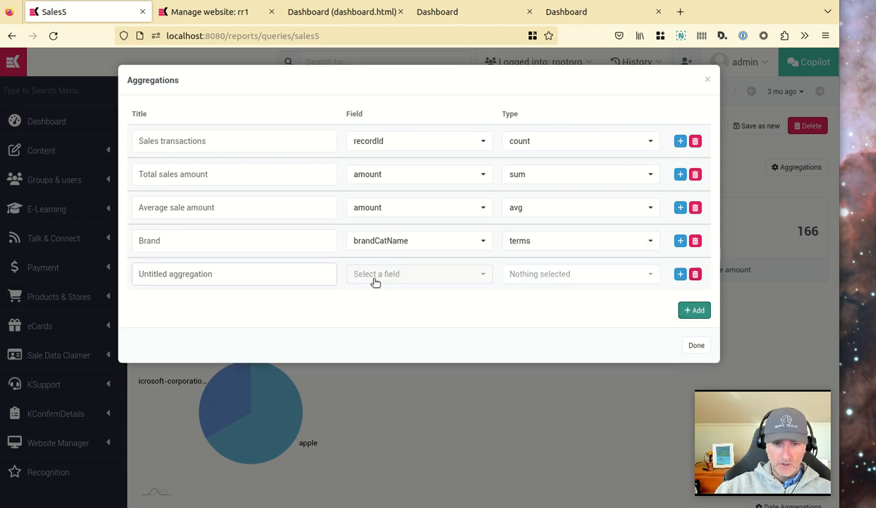
pyautogui.click(428, 277)
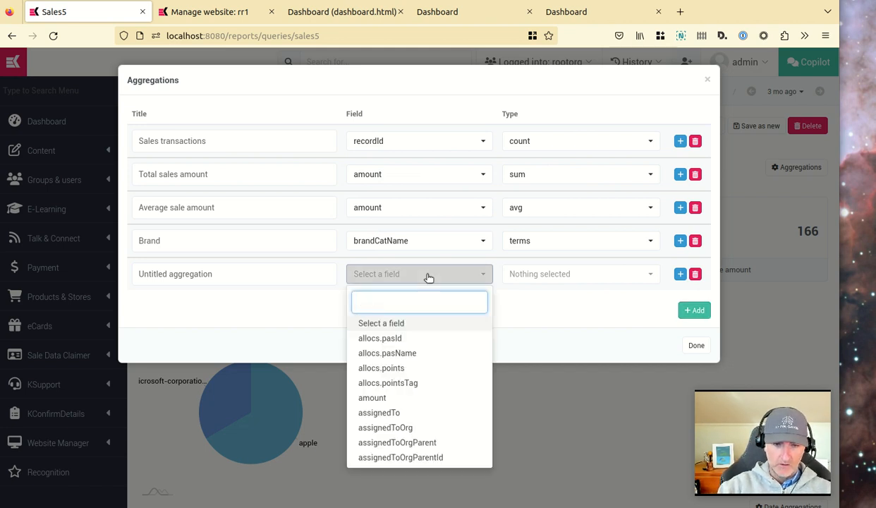
pyautogui.write('sale')
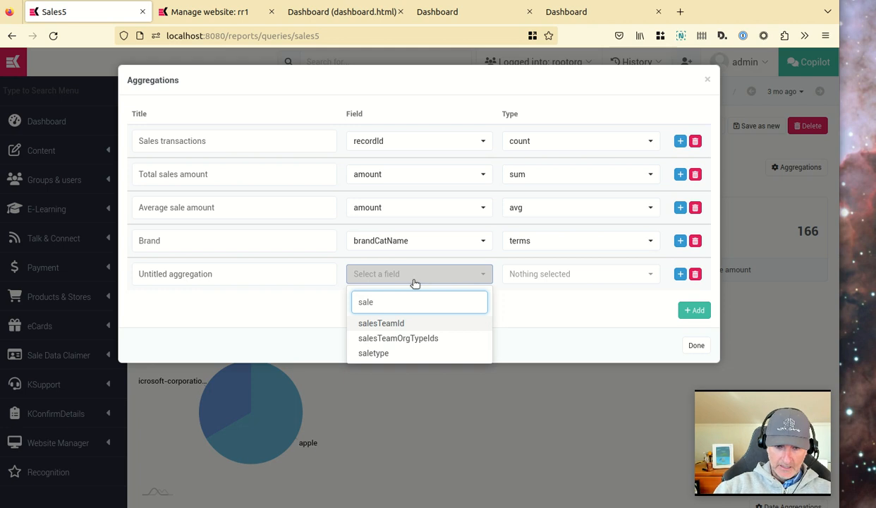
pyautogui.click(388, 354)
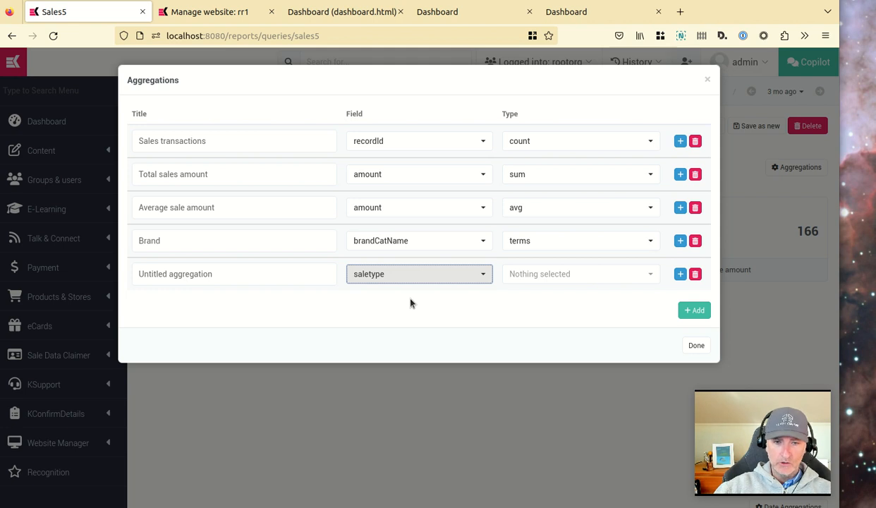
pyautogui.tripleClick(307, 274)
pyautogui.write('Sales type')
pyautogui.press('Tab')
pyautogui.click(584, 274)
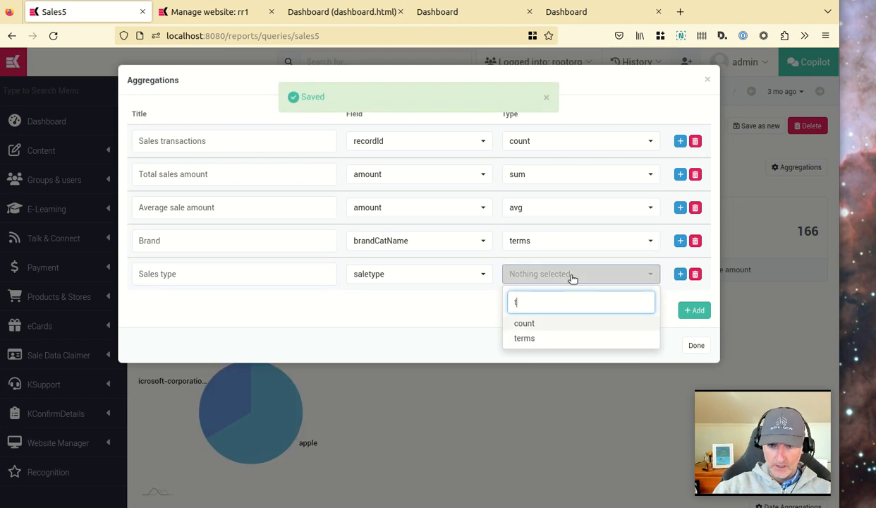
pyautogui.click(530, 338)
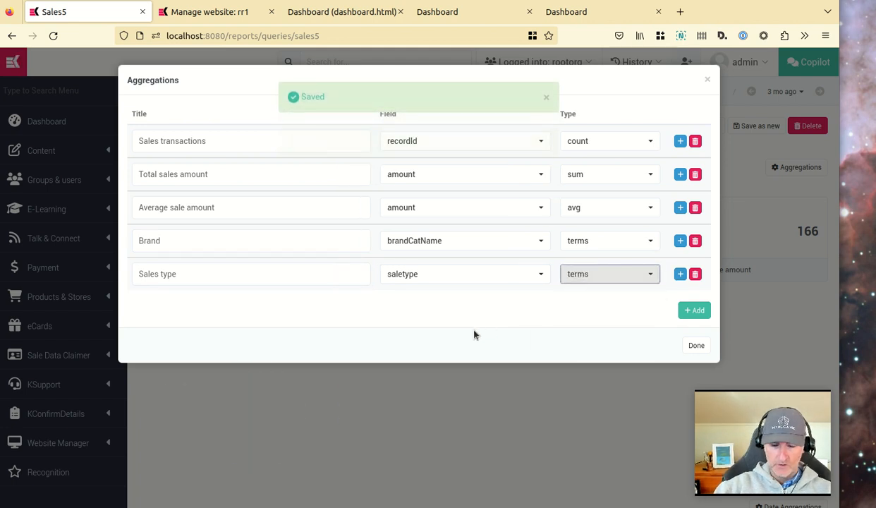
pyautogui.click(696, 345)
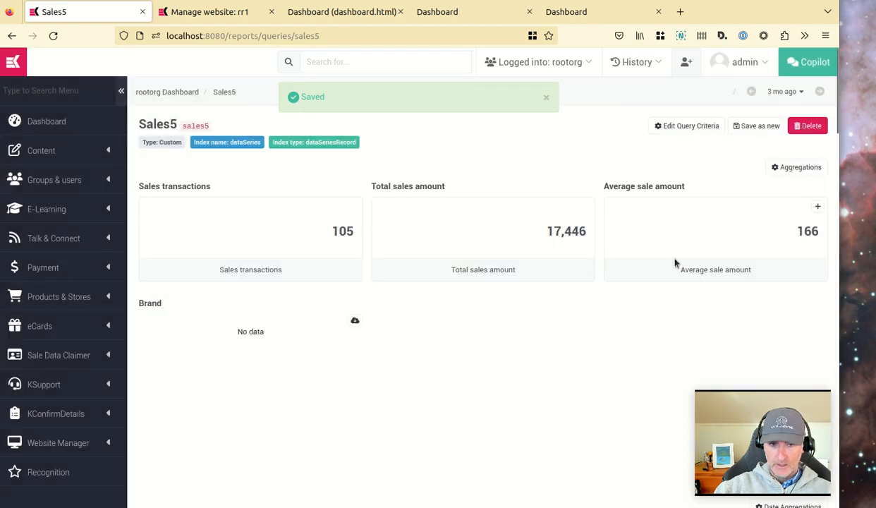
# Reload the Sales5 query page to view the Brand and Sales type charts.
pyautogui.click(223, 94)
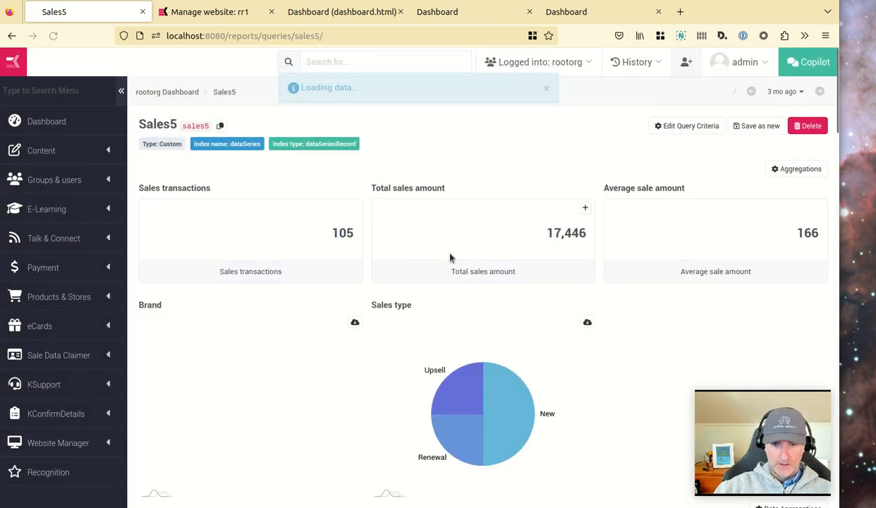
pyautogui.scroll(-2, 484, 318)
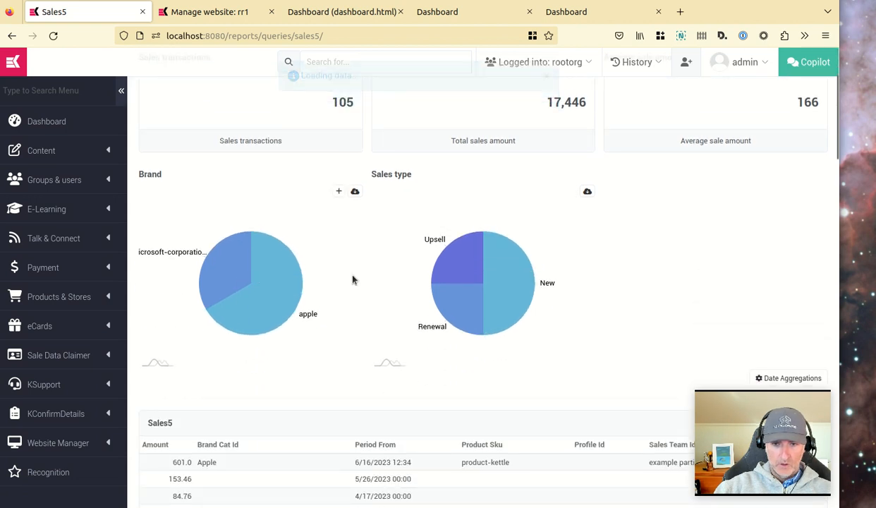
pyautogui.scroll(2, 357, 280)
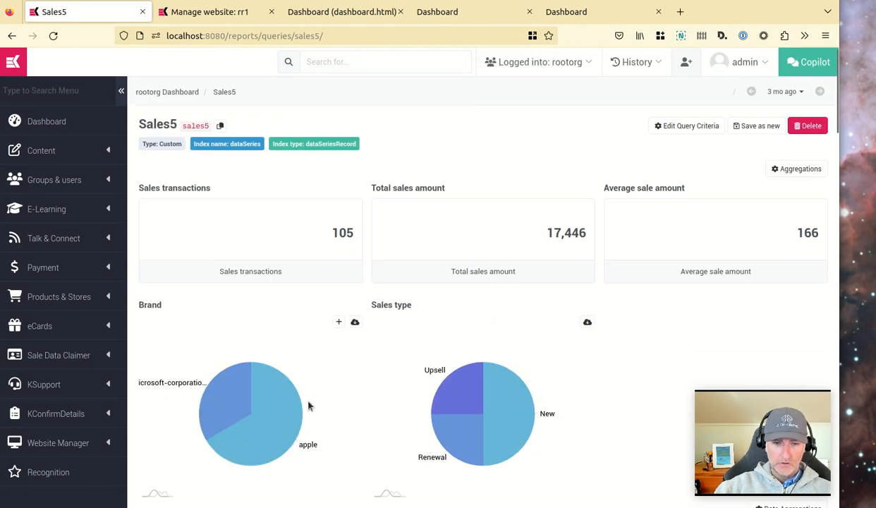
# Reload the dashboard editor to check the single value widgets.
pyautogui.click(432, 14)
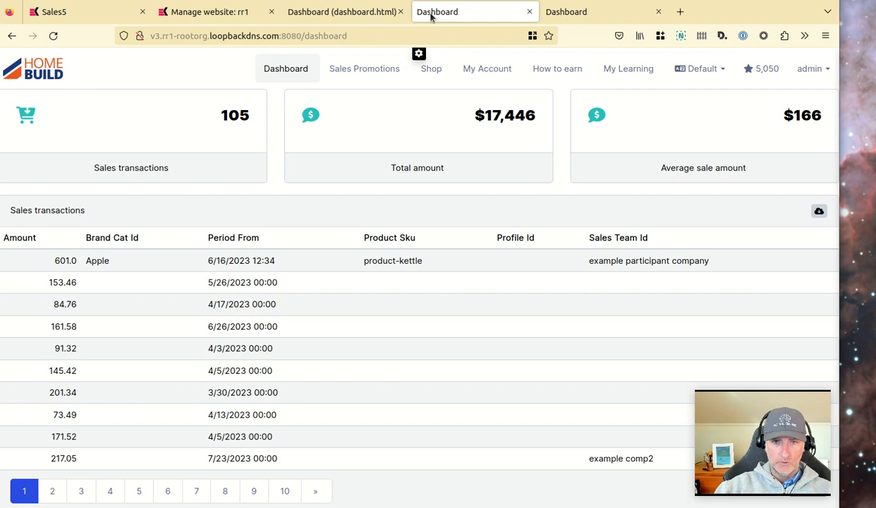
pyautogui.click(342, 13)
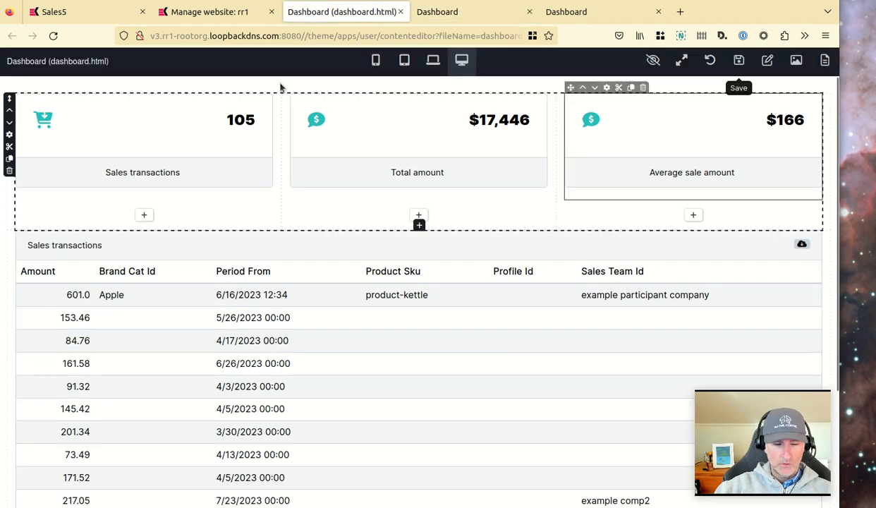
pyautogui.click(55, 34)
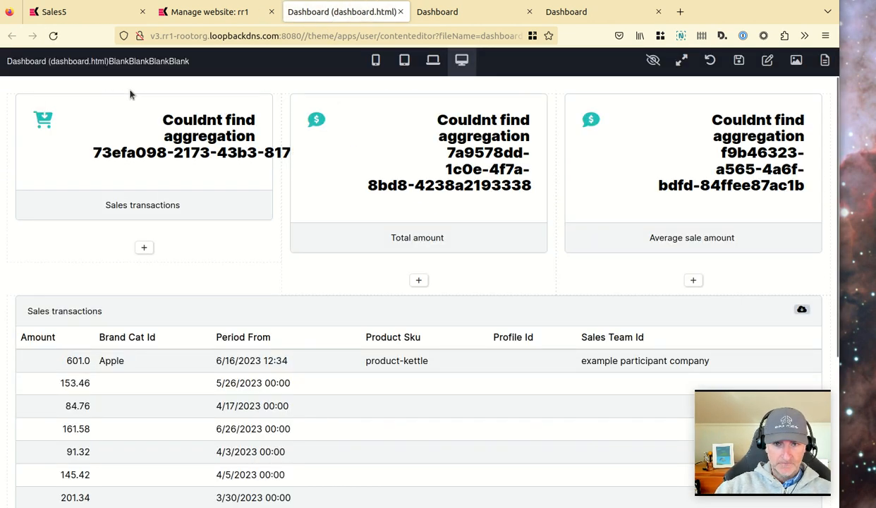
pyautogui.click(54, 36)
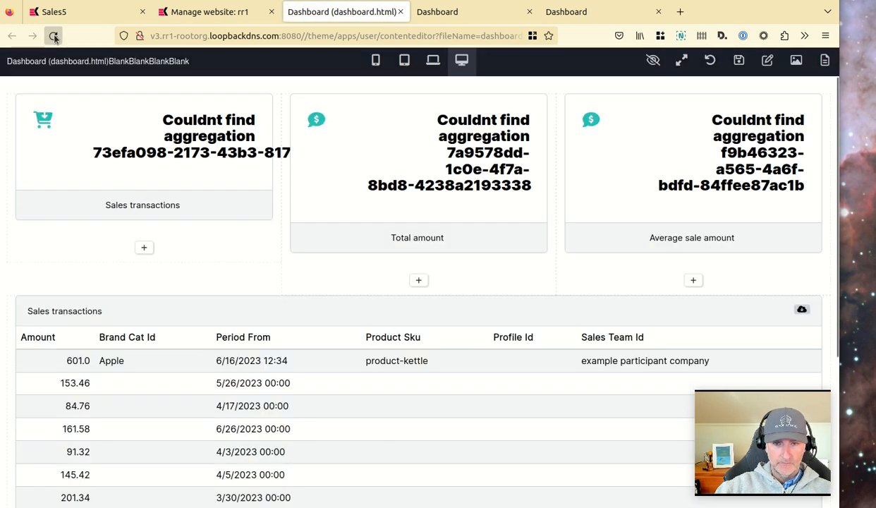
# Inspect the first single value widget's query and aggregation settings and compare the editor with the live dashboard.
pyautogui.click(58, 87)
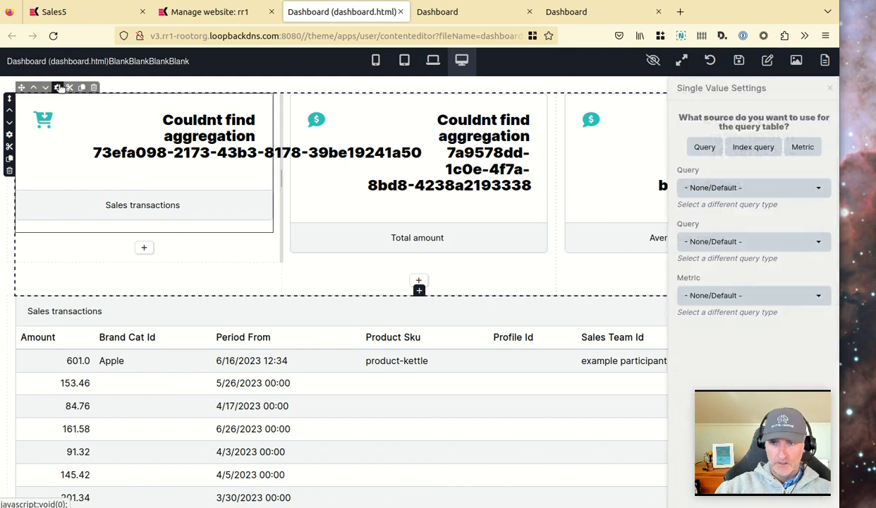
pyautogui.click(782, 184)
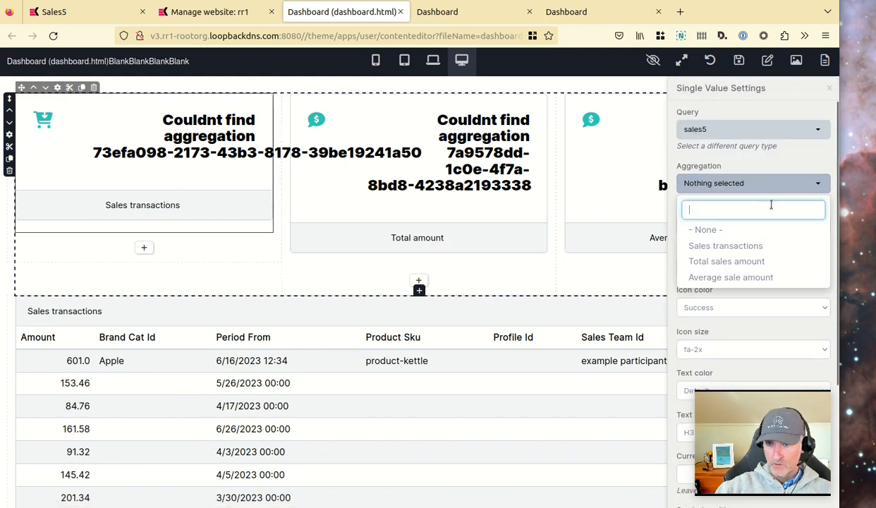
pyautogui.scroll(-2, 743, 246)
pyautogui.scroll(2, 743, 245)
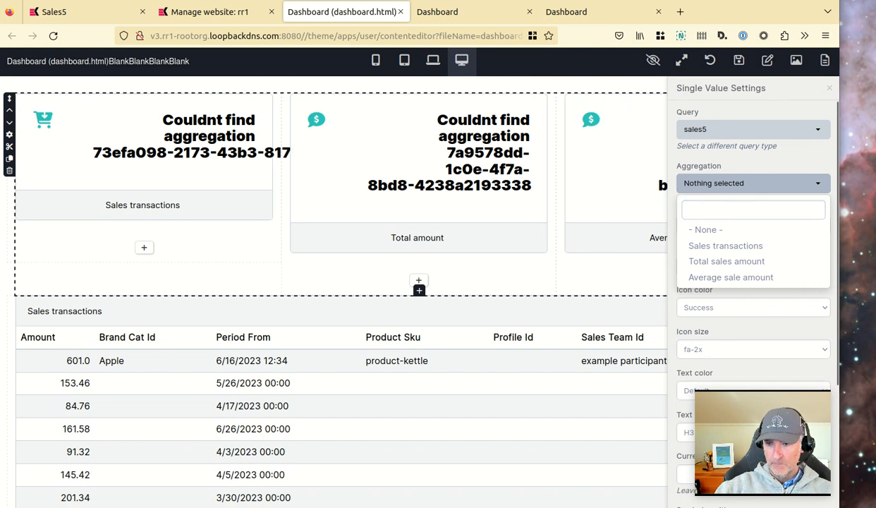
pyautogui.hotkey('ctrl', 'Tab')
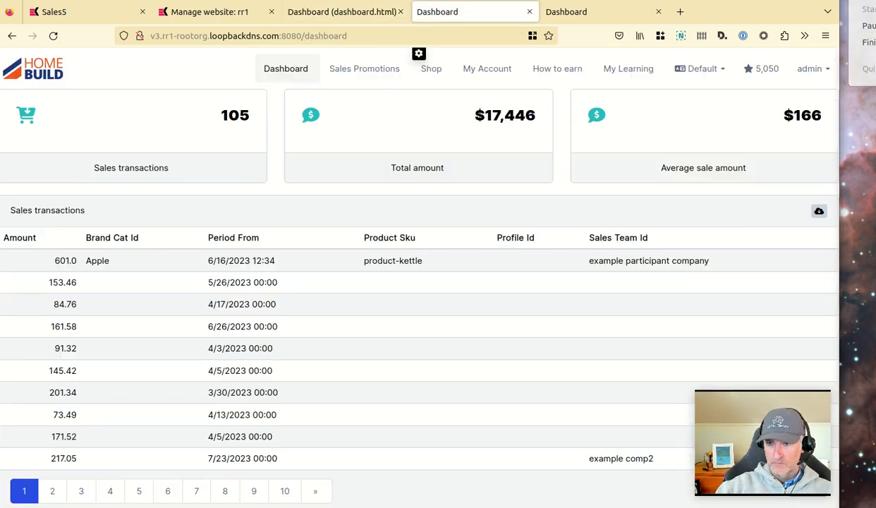
pyautogui.hotkey('ctrl', 'shift', 'Tab')
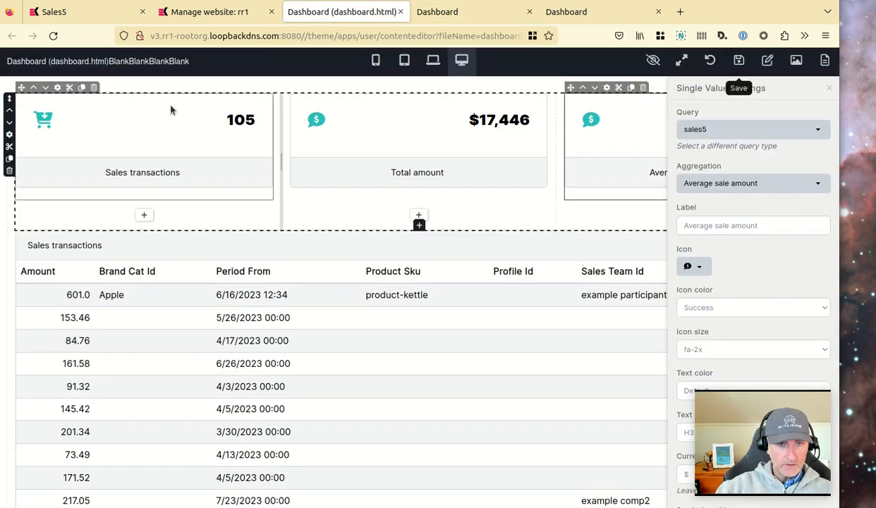
pyautogui.click(833, 89)
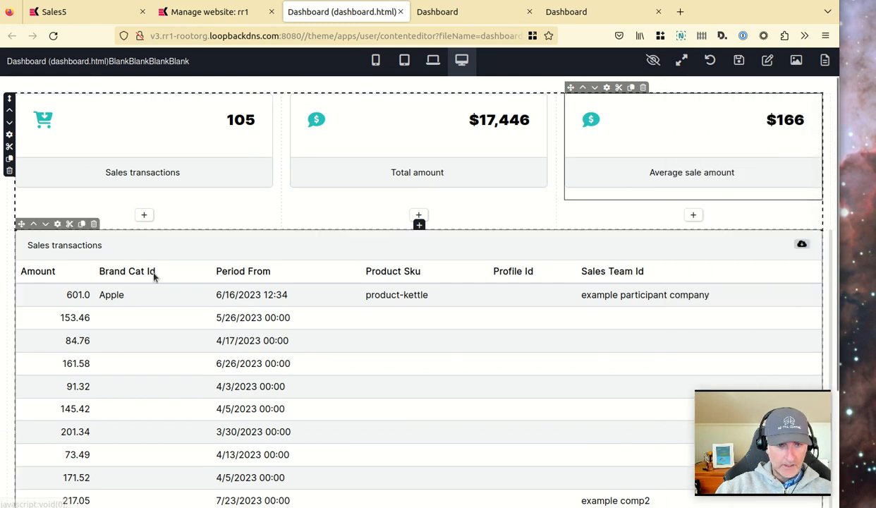
# Insert a two-column (50% 50%) row below the single value widgets.
pyautogui.scroll(-3, 180, 225)
pyautogui.click(424, 480)
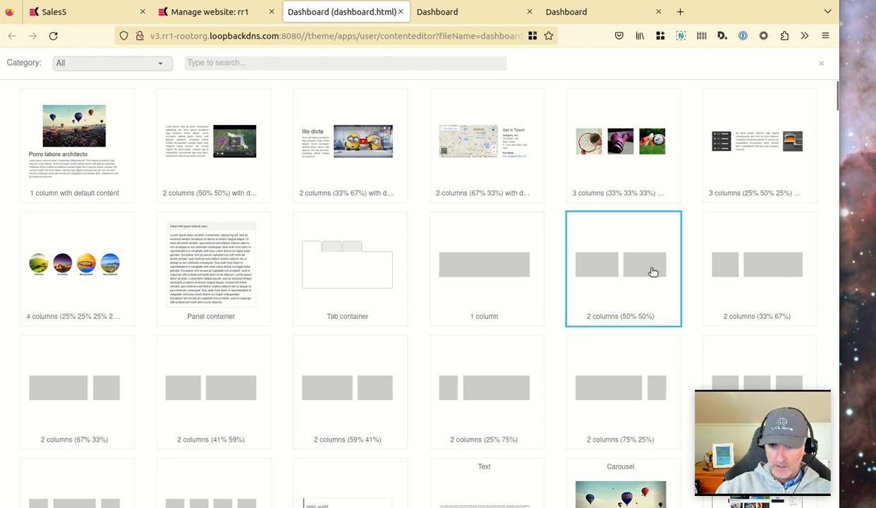
pyautogui.click(653, 272)
pyautogui.scroll(-2, 28, 422)
pyautogui.click(10, 410)
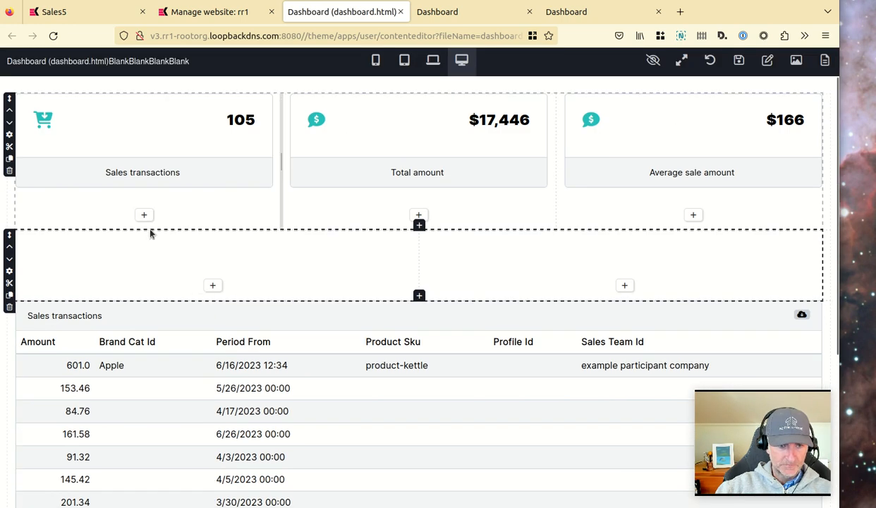
# Search the widget library for "pie" and add a Pie Chart to the row's left column.
pyautogui.click(212, 285)
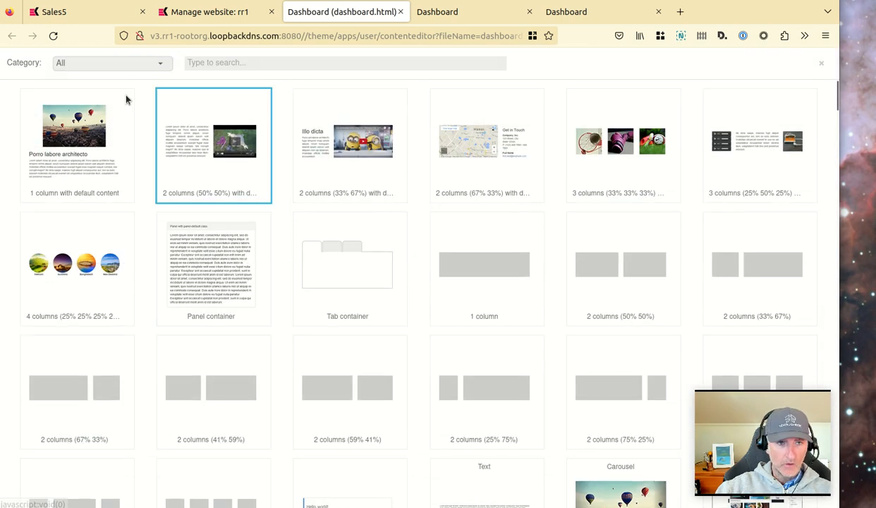
pyautogui.click(278, 64)
pyautogui.write('pie')
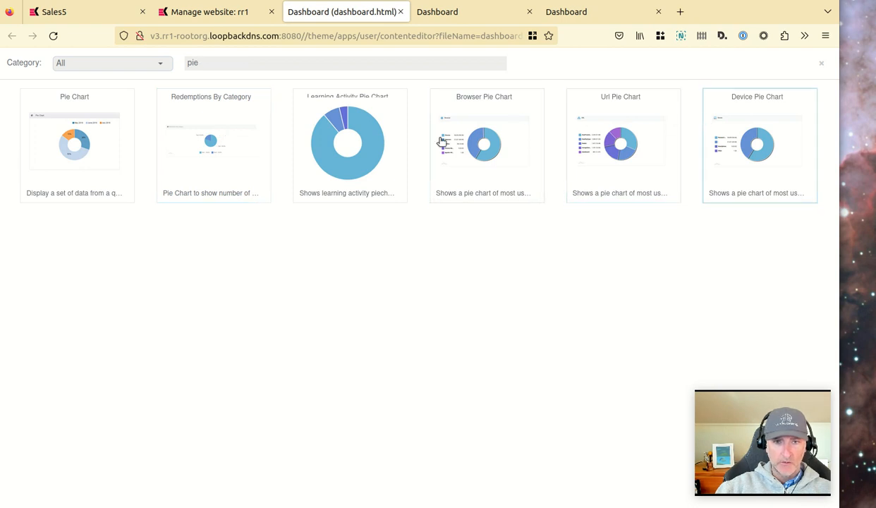
pyautogui.click(88, 129)
pyautogui.click(57, 224)
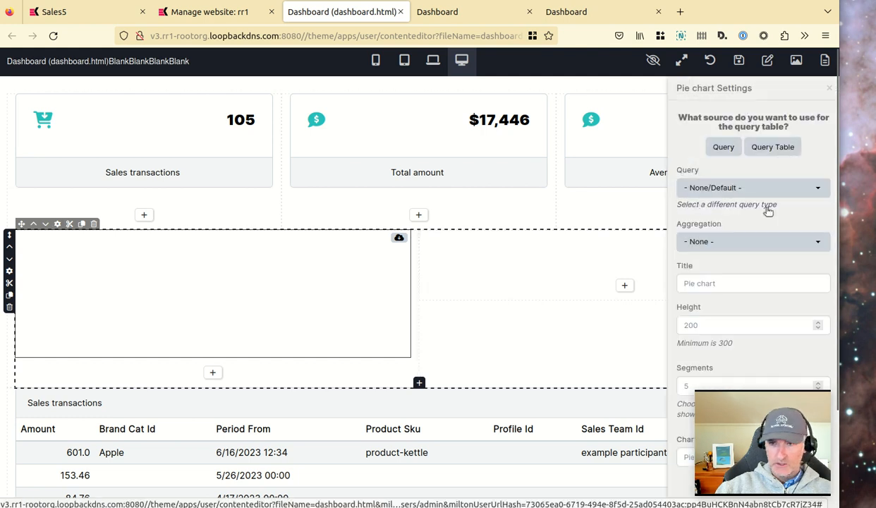
# Set the pie chart's source to the sales5 query with the Brand aggregation.
pyautogui.click(723, 146)
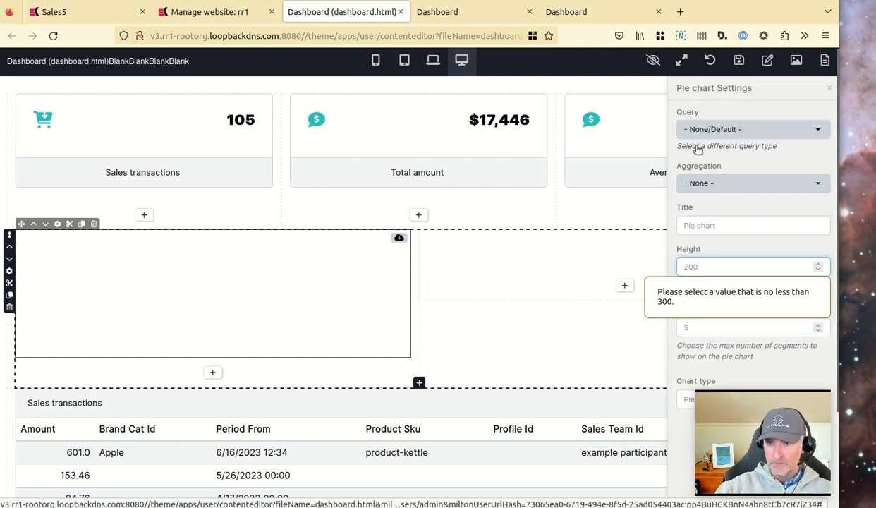
pyautogui.click(763, 131)
pyautogui.click(724, 248)
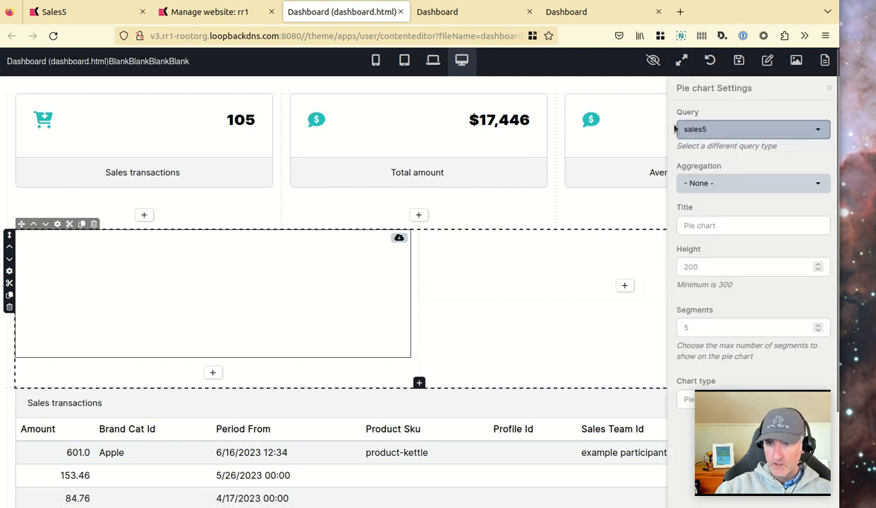
pyautogui.click(742, 187)
pyautogui.click(721, 297)
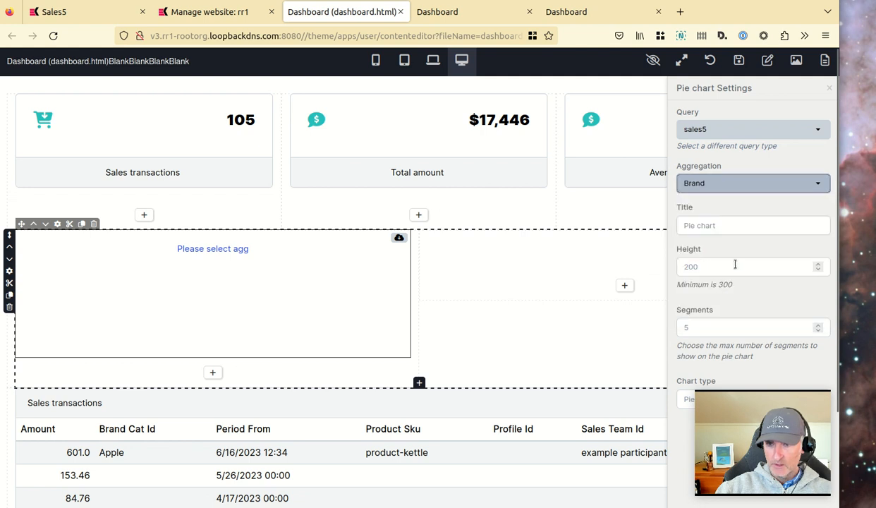
# Title the pie chart "Sales by brand" and save the dashboard.
pyautogui.click(753, 226)
pyautogui.write('Br')
pyautogui.press('BackSpace')
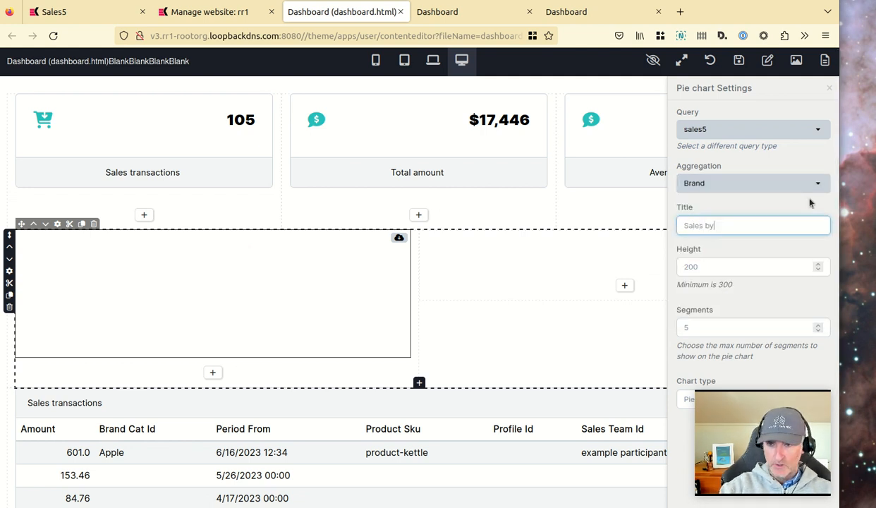
pyautogui.press('Tab')
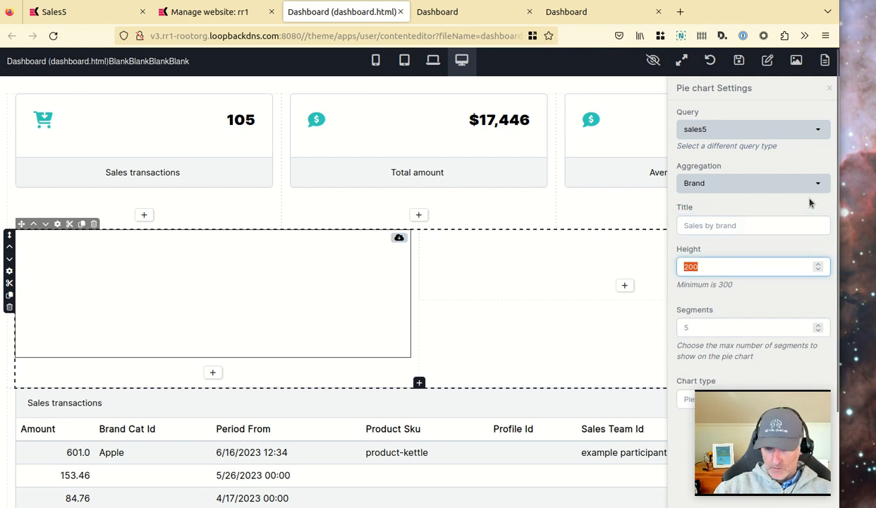
pyautogui.scroll(-3, 719, 318)
pyautogui.scroll(3, 718, 314)
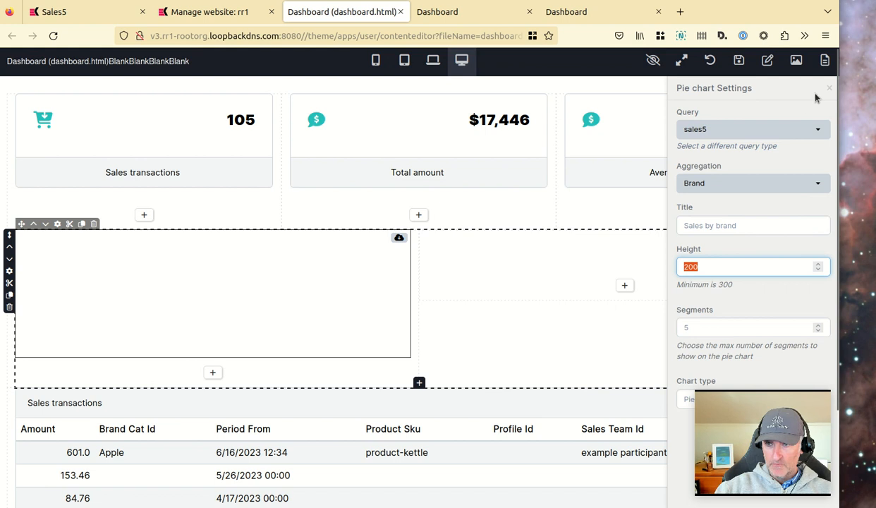
pyautogui.click(738, 60)
# Reload the live dashboard to view the brand pie chart.
pyautogui.click(454, 20)
pyautogui.click(53, 35)
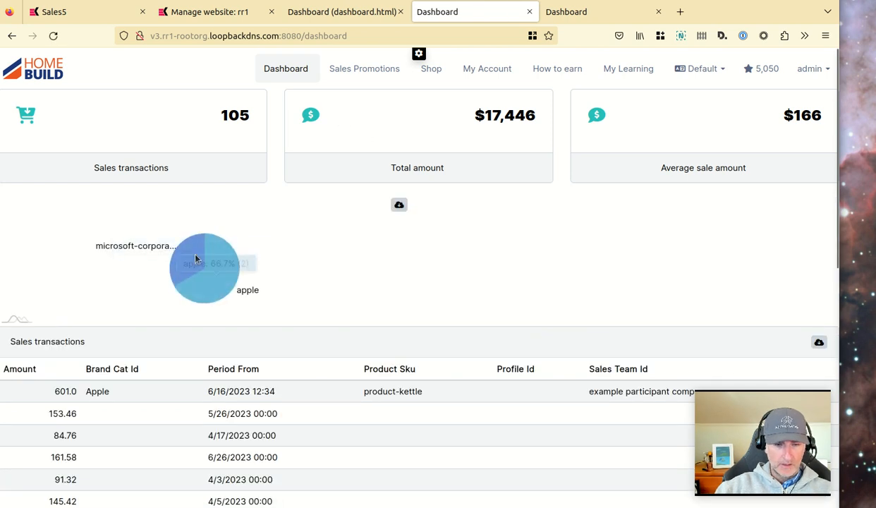
pyautogui.click(360, 14)
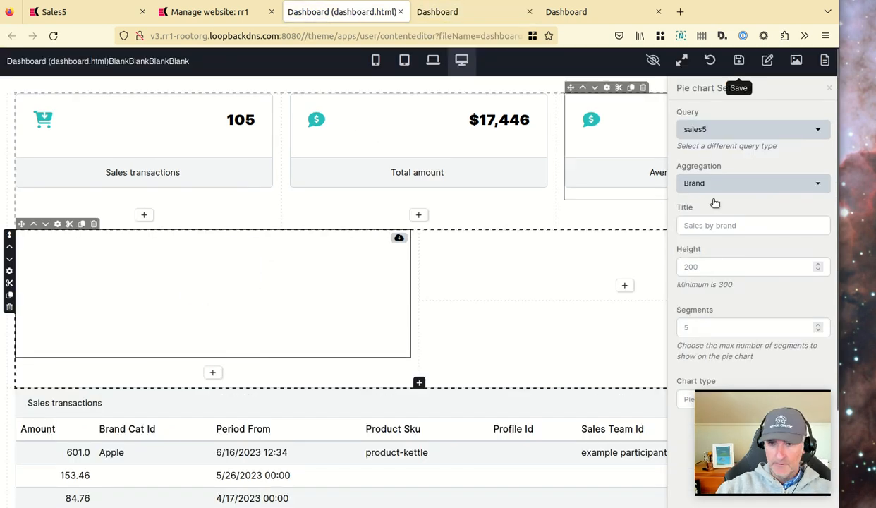
# Set the pie chart's height to 300 and copy the chart into the row's right column.
pyautogui.doubleClick(740, 272)
pyautogui.write('300')
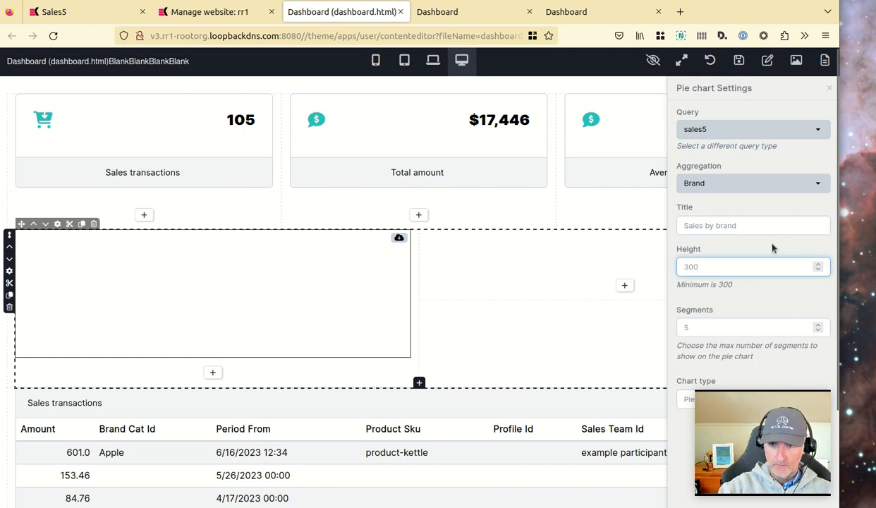
pyautogui.press('Tab')
pyautogui.click(81, 224)
pyautogui.click(635, 286)
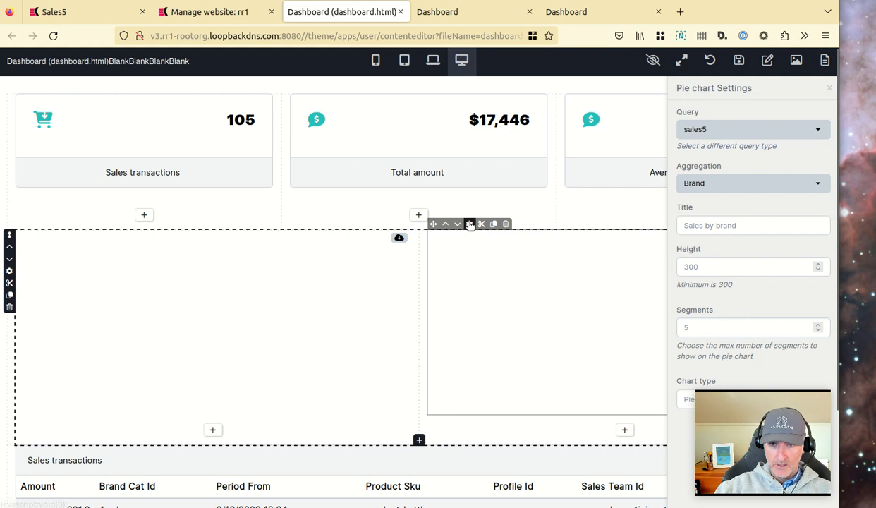
# Change the copied chart's aggregation to Sales type and save the dashboard.
pyautogui.click(765, 185)
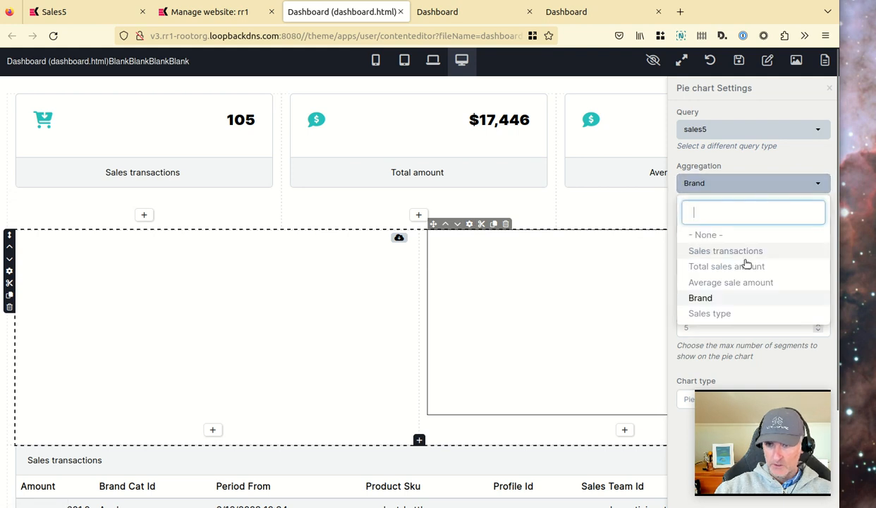
pyautogui.click(722, 313)
pyautogui.click(739, 60)
# Reload the live dashboard and review both pie charts and the sales transactions table.
pyautogui.click(474, 12)
pyautogui.click(53, 35)
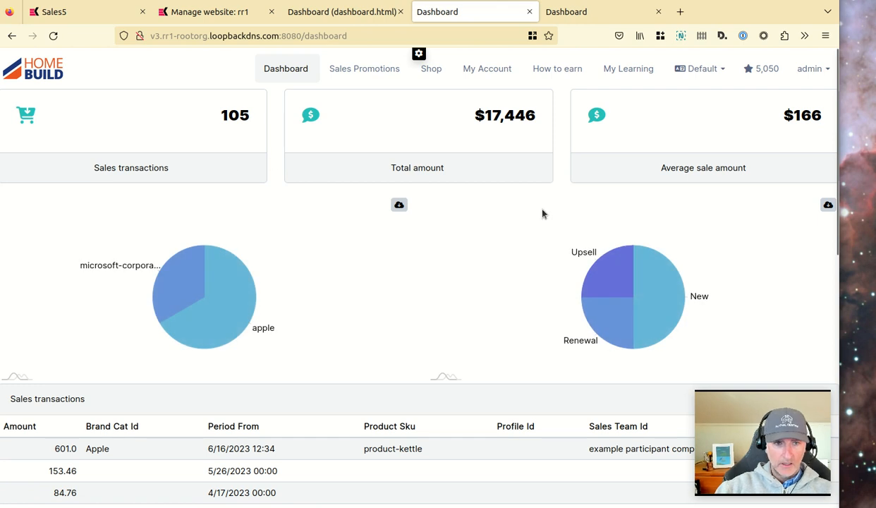
pyautogui.scroll(-2, 541, 215)
pyautogui.scroll(2, 535, 231)
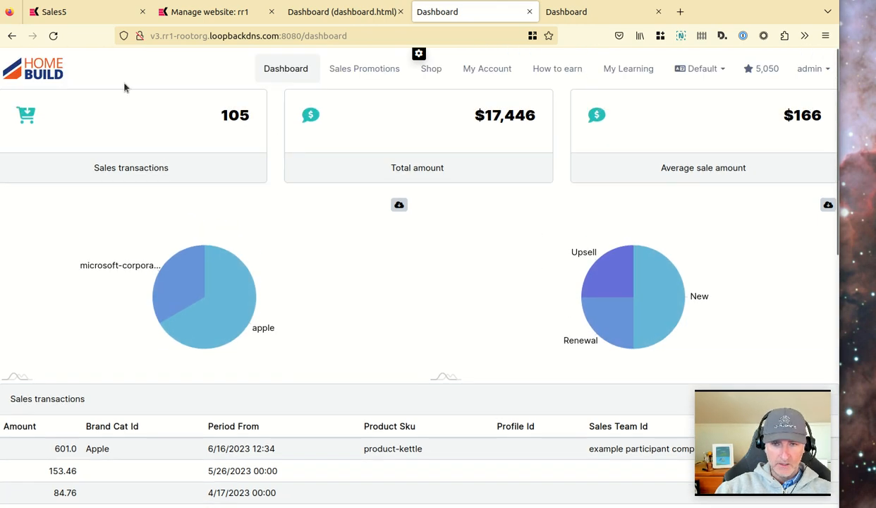
pyautogui.scroll(-5, 324, 326)
pyautogui.scroll(5, 304, 329)
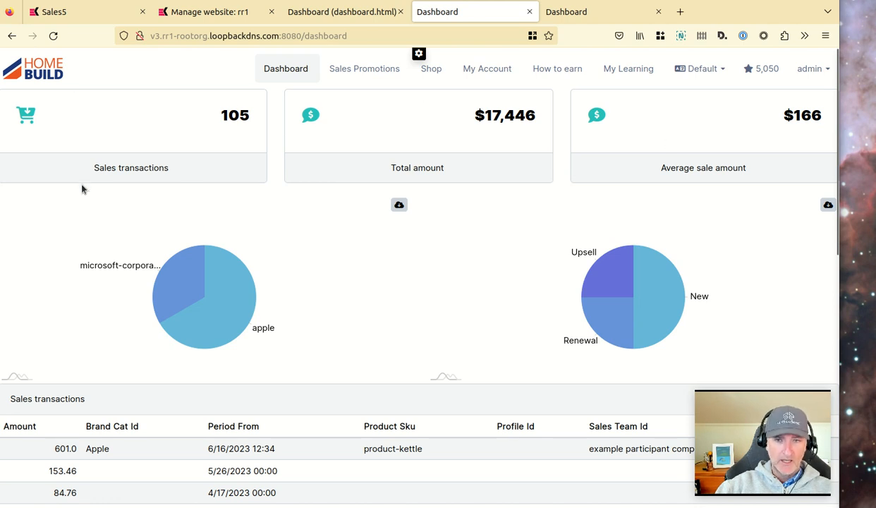
pyautogui.scroll(-5, 415, 330)
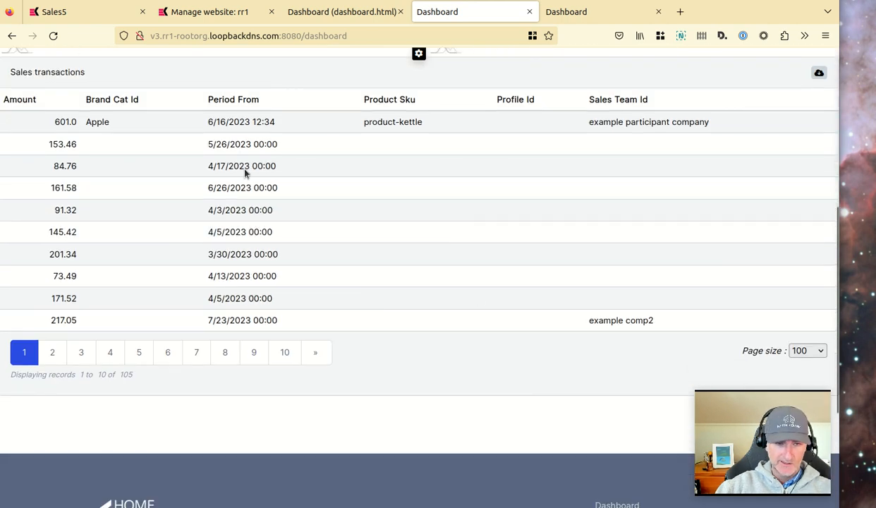
pyautogui.moveTo(593, 123); pyautogui.dragTo(734, 123)
pyautogui.click(587, 114)
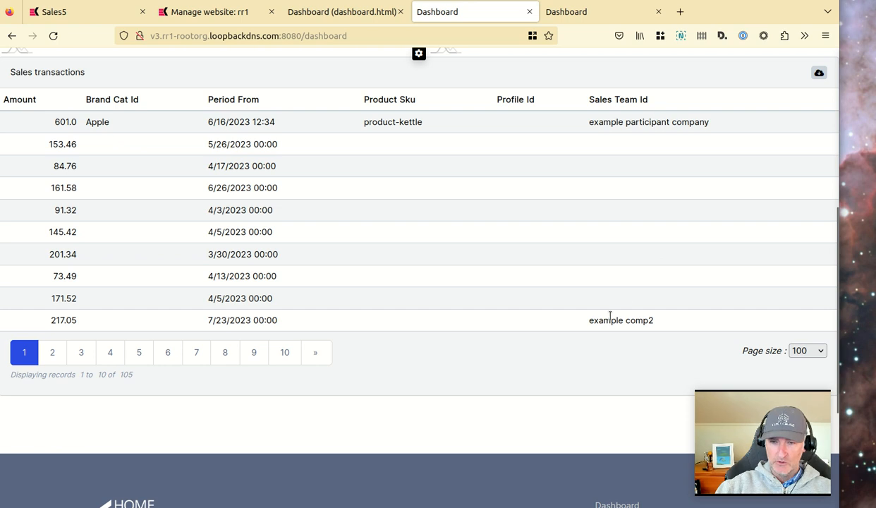
pyautogui.scroll(5, 602, 312)
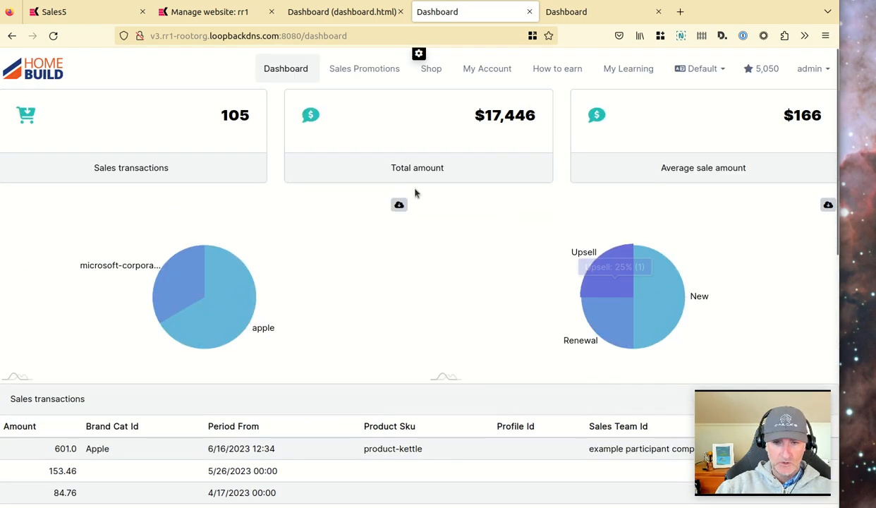
pyautogui.scroll(-2, 439, 268)
pyautogui.scroll(2, 446, 284)
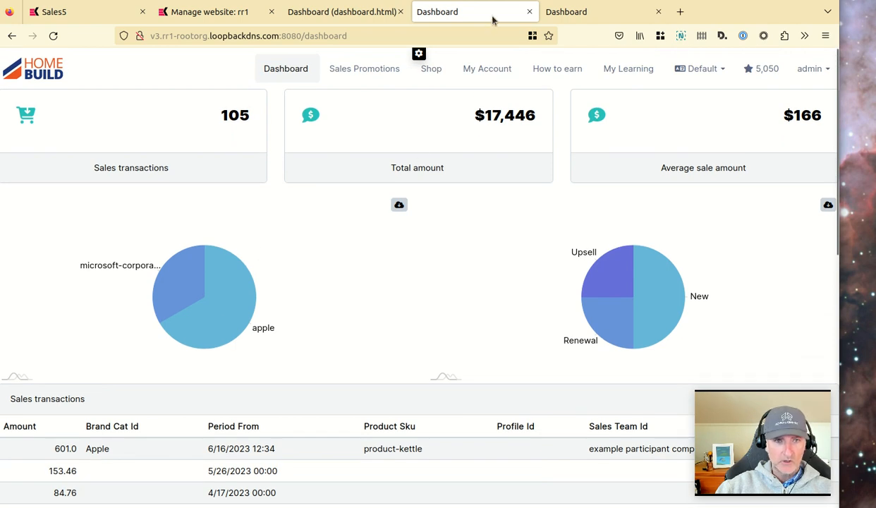
# Open the Sales5 query criteria and add a rule on periodFrom with the between operator.
pyautogui.click(73, 13)
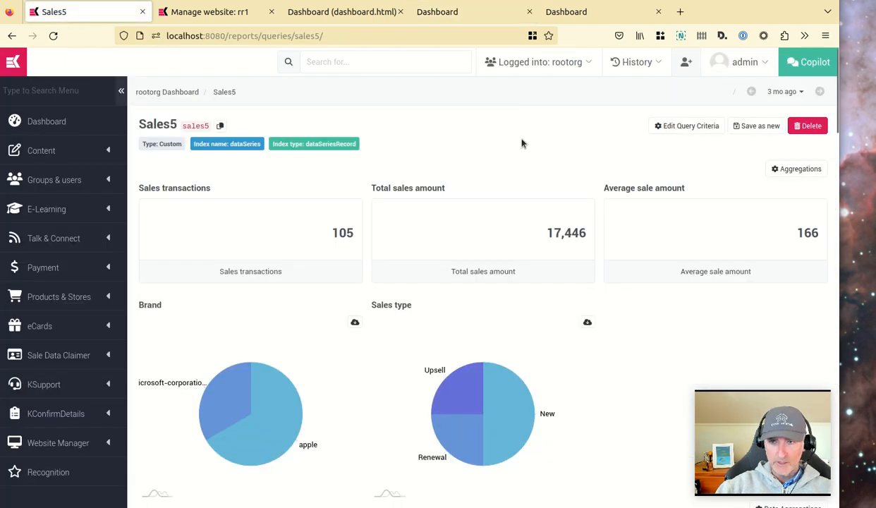
pyautogui.click(688, 127)
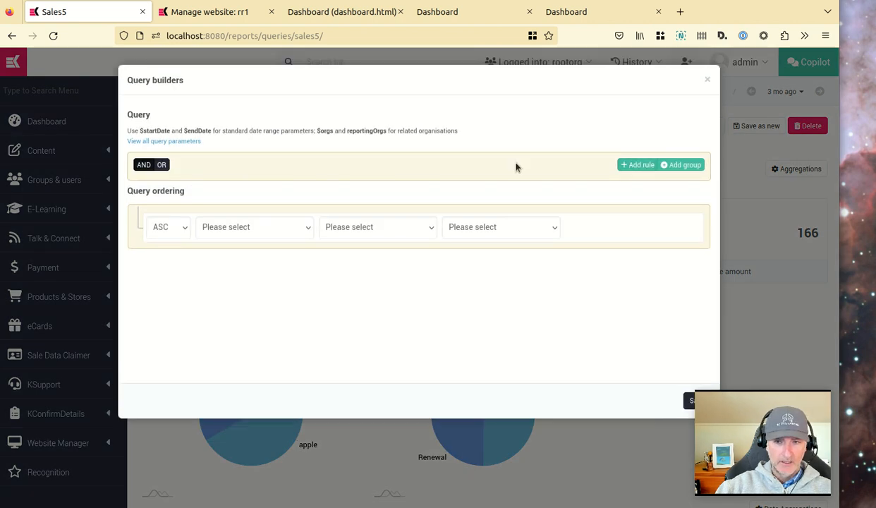
pyautogui.click(643, 167)
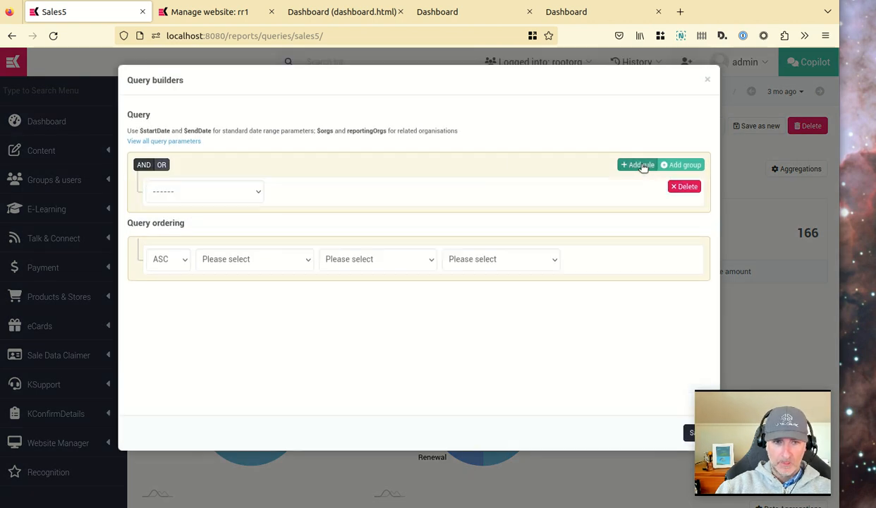
pyautogui.click(178, 190)
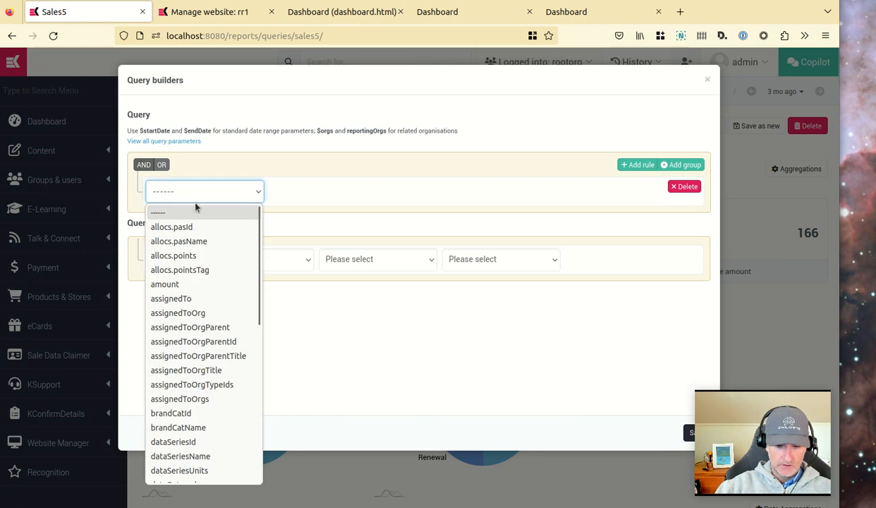
pyautogui.write('pe')
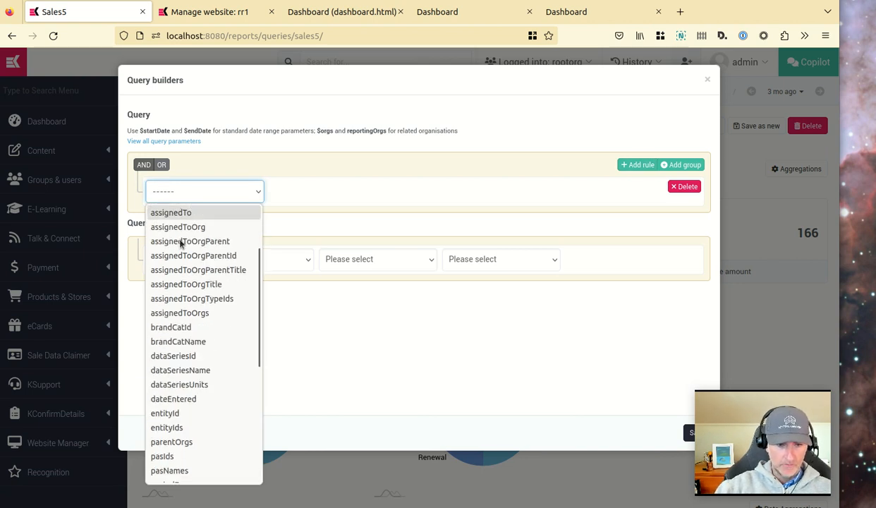
pyautogui.scroll(-2, 182, 445)
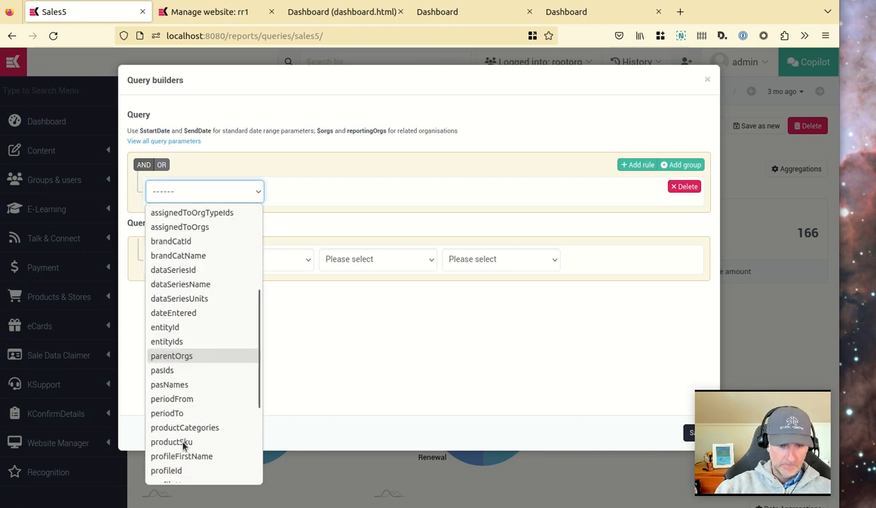
pyautogui.click(173, 399)
pyautogui.click(335, 195)
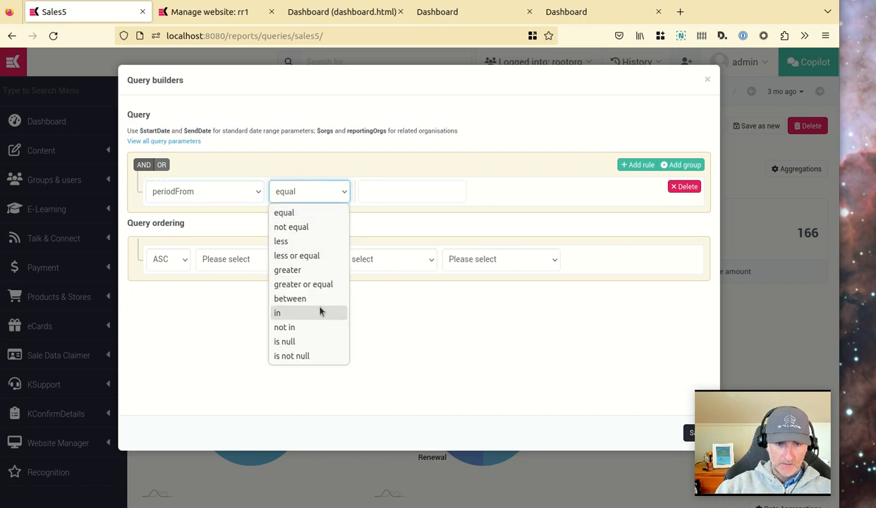
pyautogui.click(293, 301)
pyautogui.click(481, 193)
pyautogui.click(444, 192)
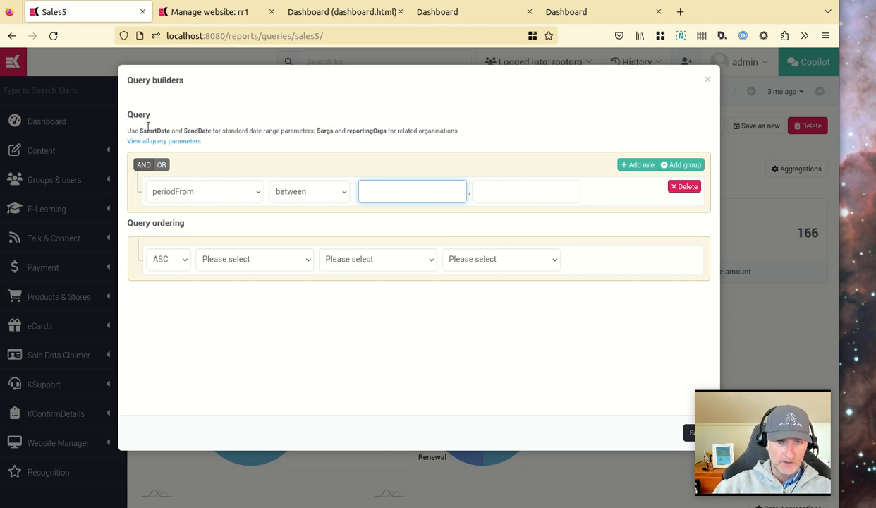
# Fill the rule's first value with the $startDate parameter copied from the query parameters list.
pyautogui.moveTo(139, 130); pyautogui.dragTo(388, 130)
pyautogui.click(385, 128)
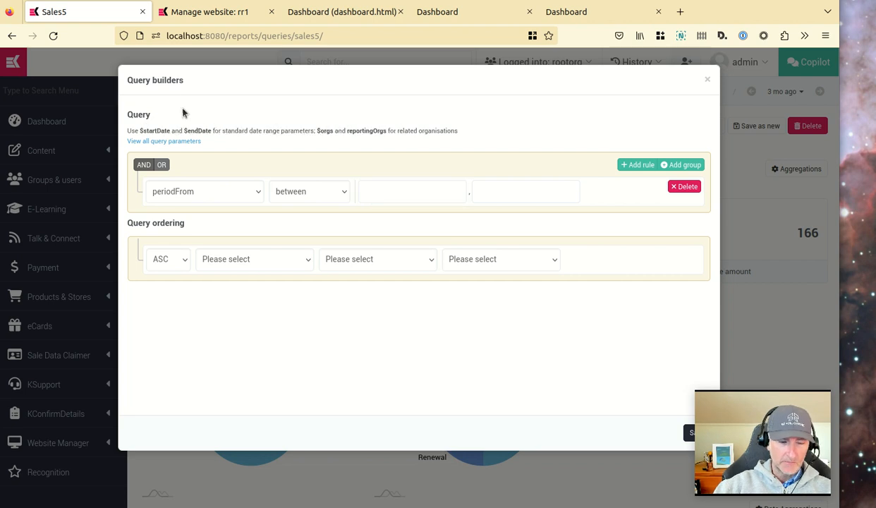
pyautogui.click(139, 144)
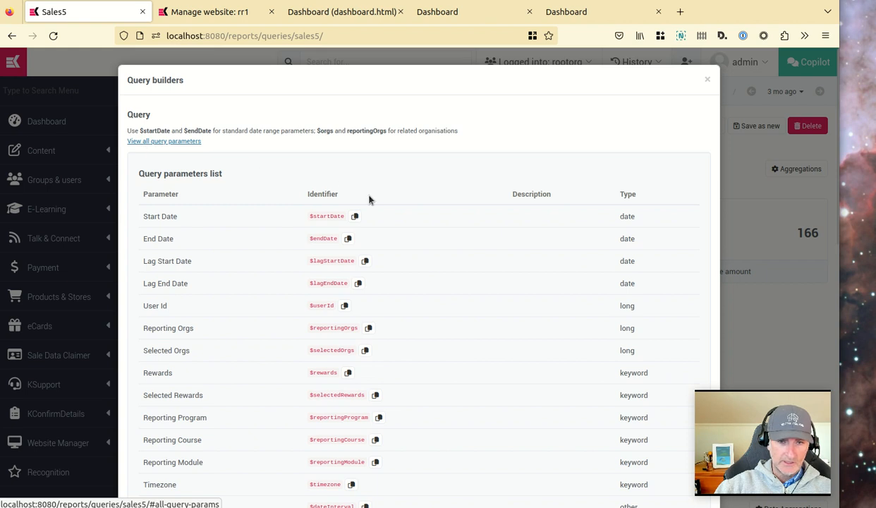
pyautogui.scroll(-4, 359, 188)
pyautogui.scroll(-2, 374, 210)
pyautogui.scroll(6, 370, 211)
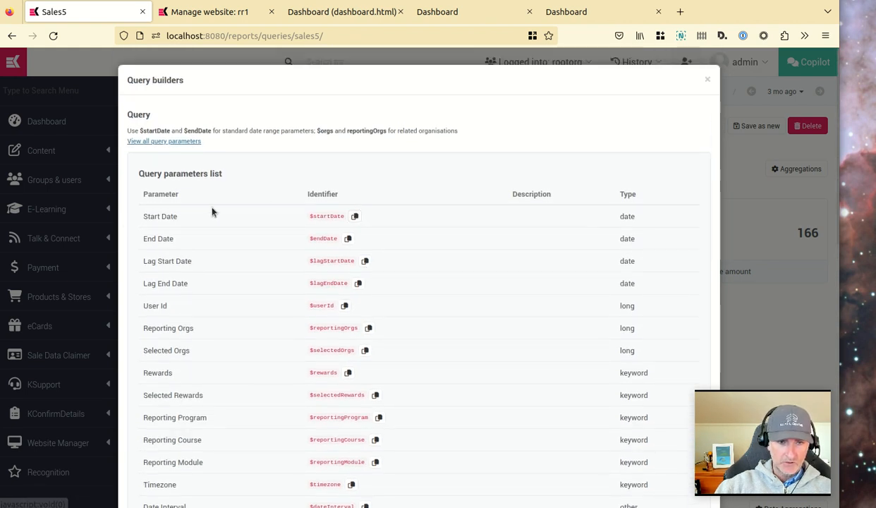
pyautogui.moveTo(142, 216); pyautogui.dragTo(193, 223)
pyautogui.click(151, 238)
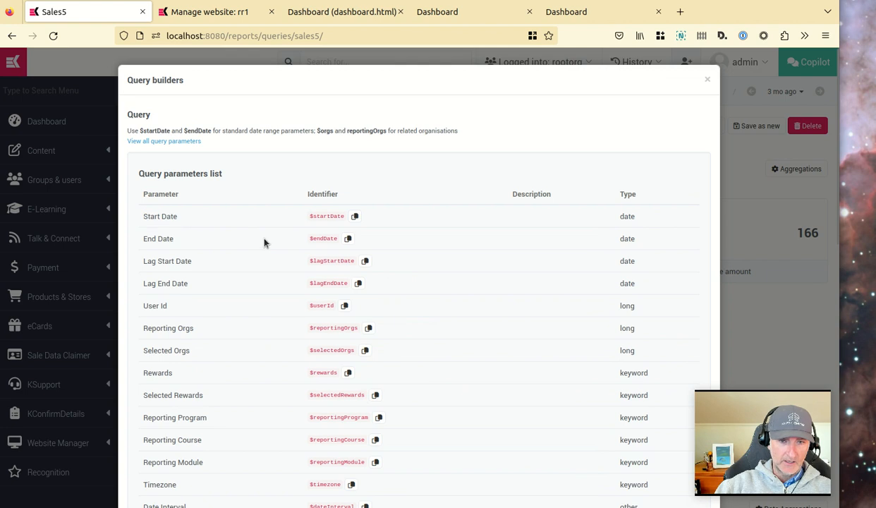
pyautogui.click(355, 217)
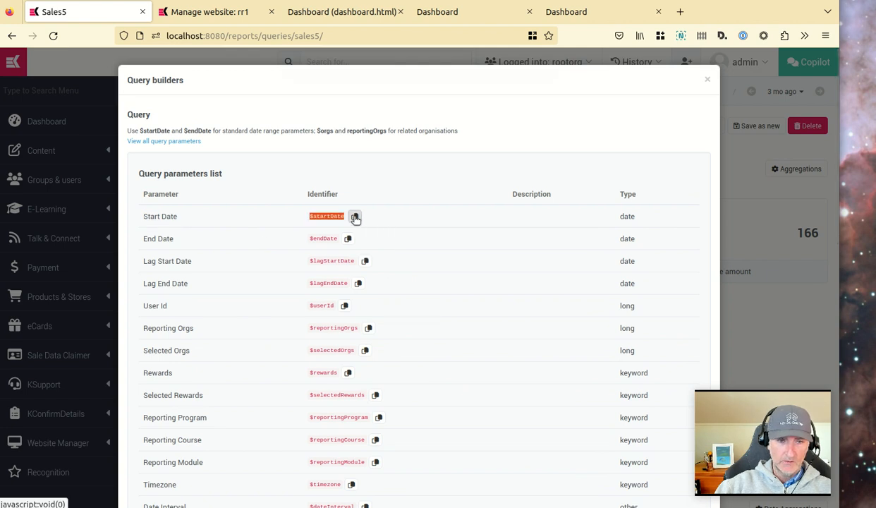
pyautogui.click(249, 166)
pyautogui.click(407, 190)
pyautogui.hotkey('ctrl', 'v')
# Fill the rule's second value with the $endDate parameter copied from the query parameters list.
pyautogui.click(176, 143)
pyautogui.click(348, 239)
pyautogui.click(175, 142)
pyautogui.click(520, 191)
pyautogui.hotkey('ctrl', 'v')
pyautogui.click(583, 144)
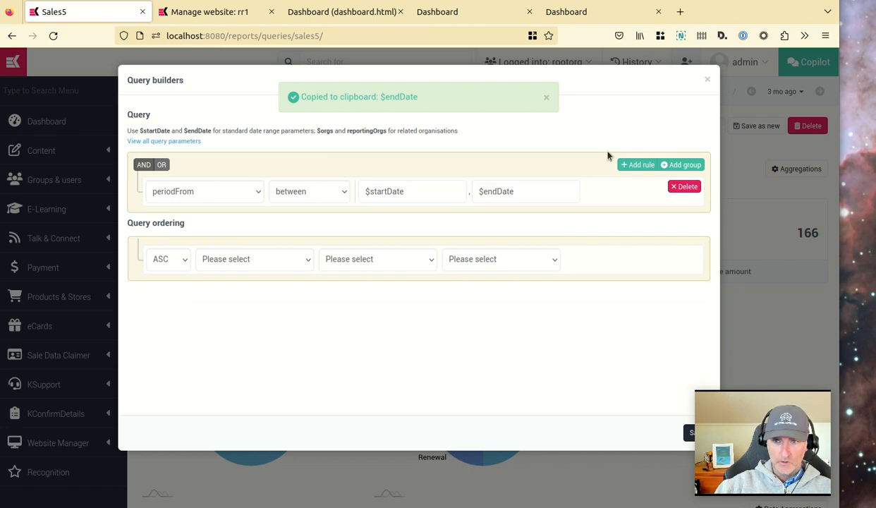
# Save the query criteria and close the query builder.
pyautogui.click(689, 431)
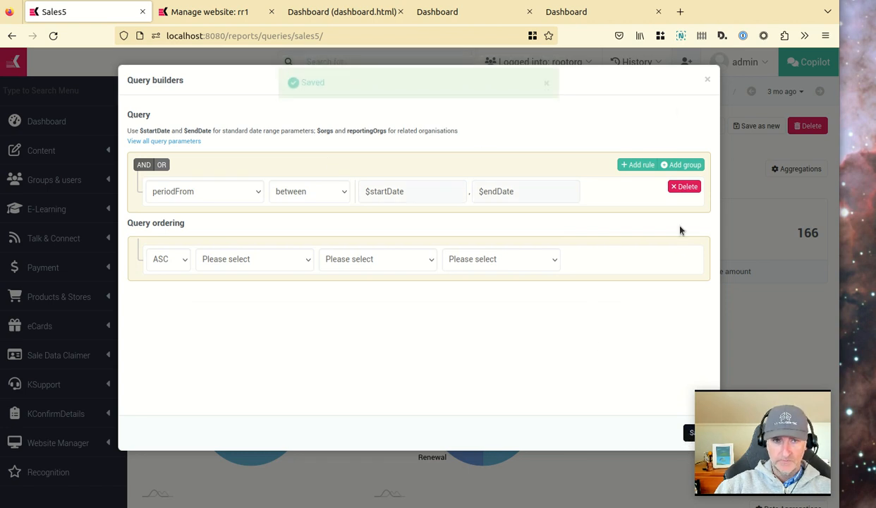
pyautogui.click(708, 81)
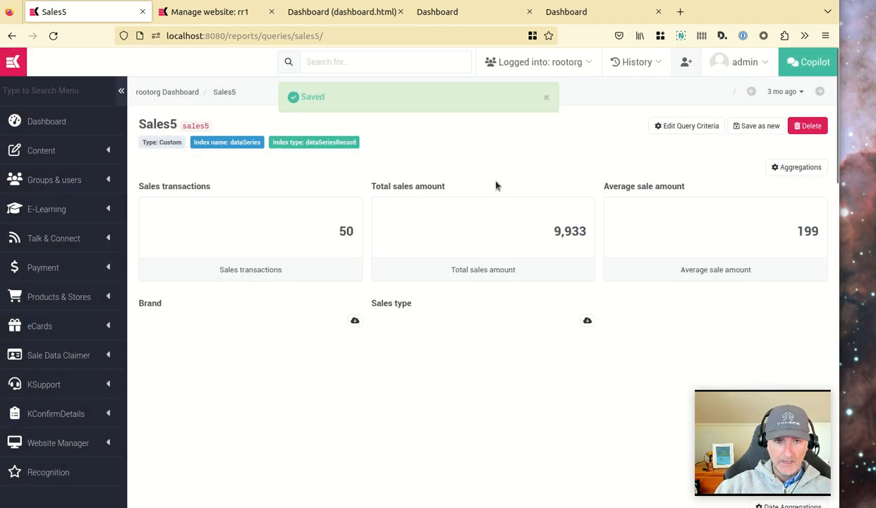
pyautogui.click(220, 96)
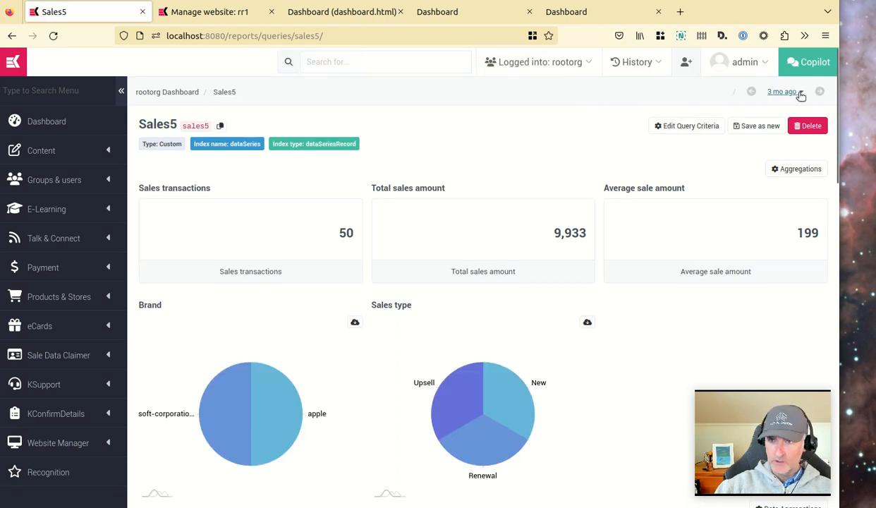
# Preview the query over a 1 month date range and review its widgets and results table.
pyautogui.click(800, 95)
pyautogui.click(640, 159)
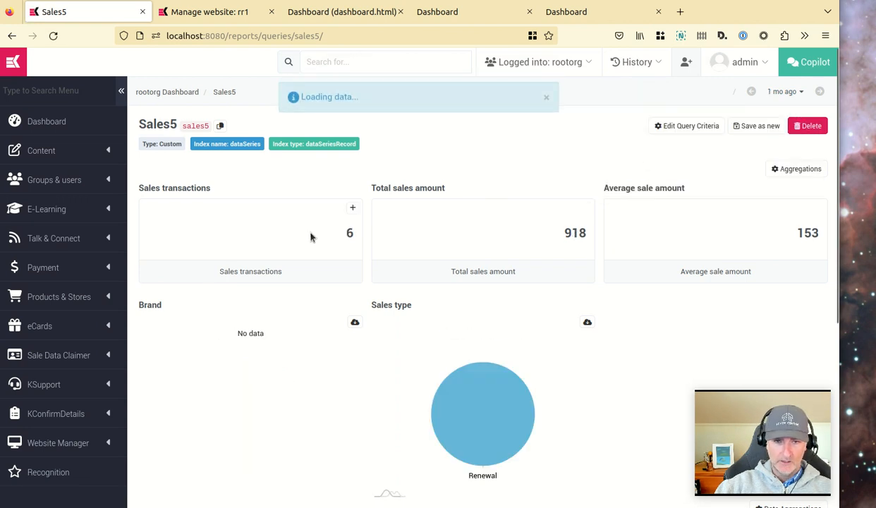
pyautogui.scroll(-4, 314, 238)
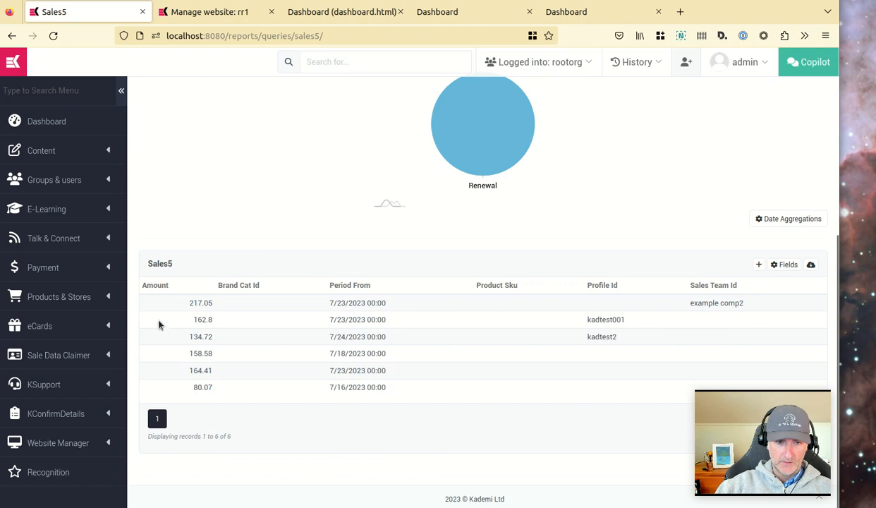
pyautogui.scroll(4, 416, 340)
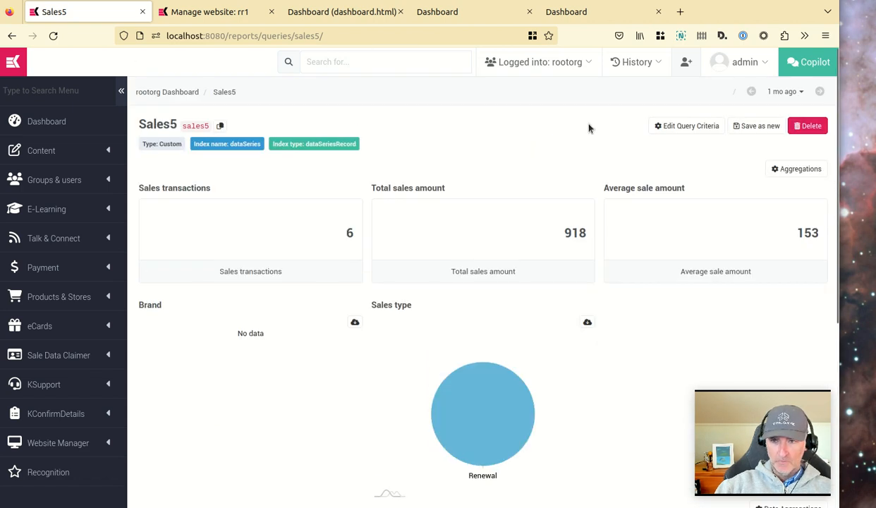
# Reload the live dashboard to check the sales widgets.
pyautogui.click(438, 17)
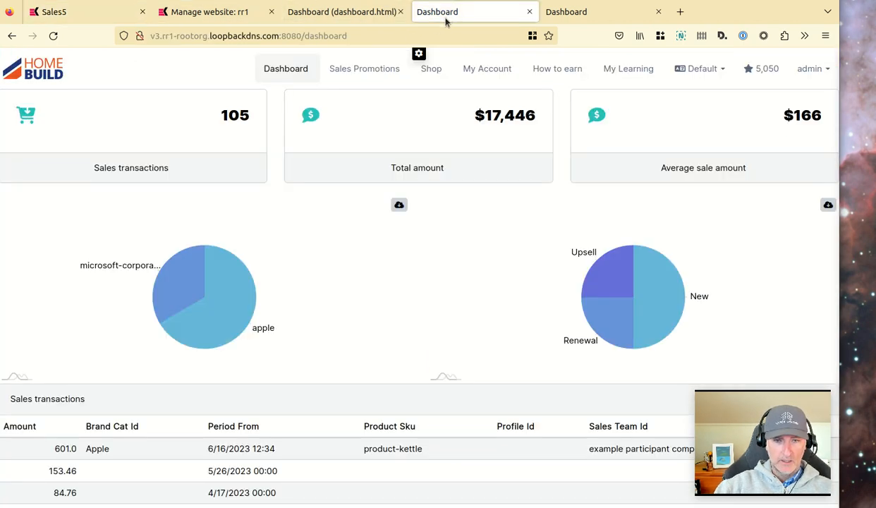
pyautogui.click(283, 71)
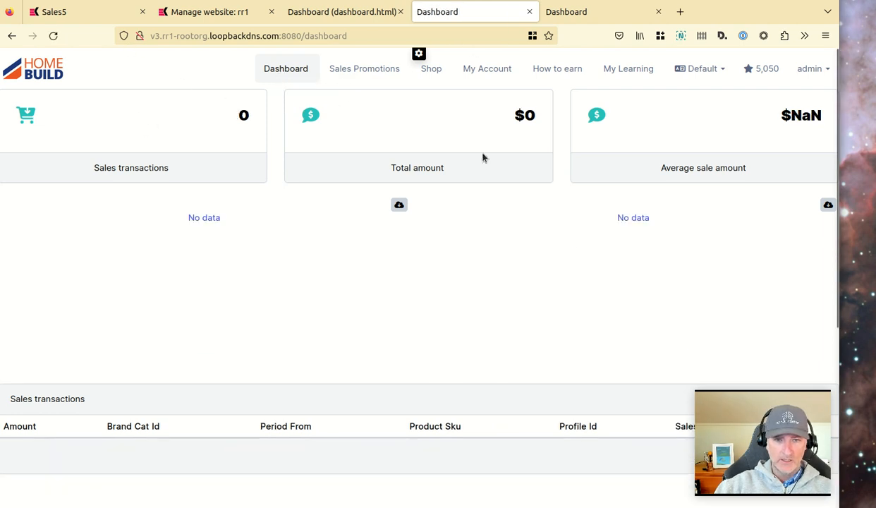
pyautogui.scroll(-4, 477, 167)
pyautogui.scroll(4, 227, 245)
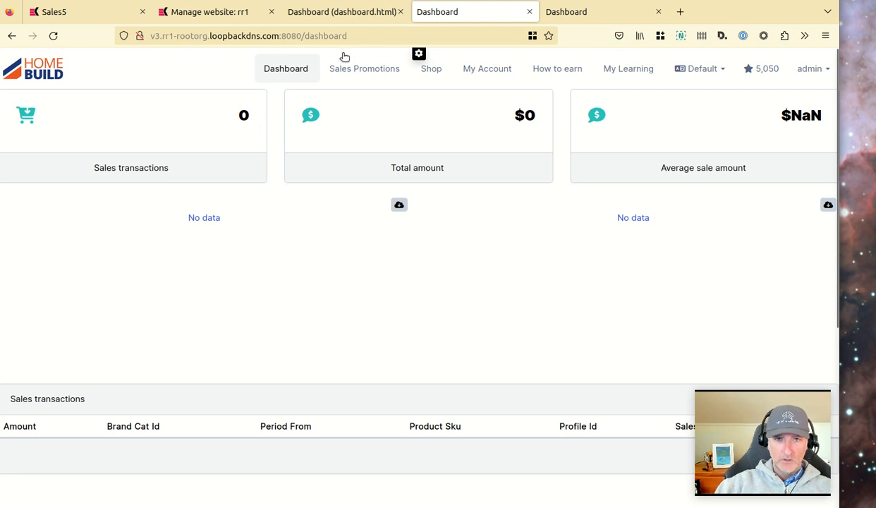
# Add a two-column (50% 50%) row at the bottom of the dashboard page in the editor.
pyautogui.click(360, 11)
pyautogui.scroll(-5, 225, 232)
pyautogui.scroll(-1, 225, 231)
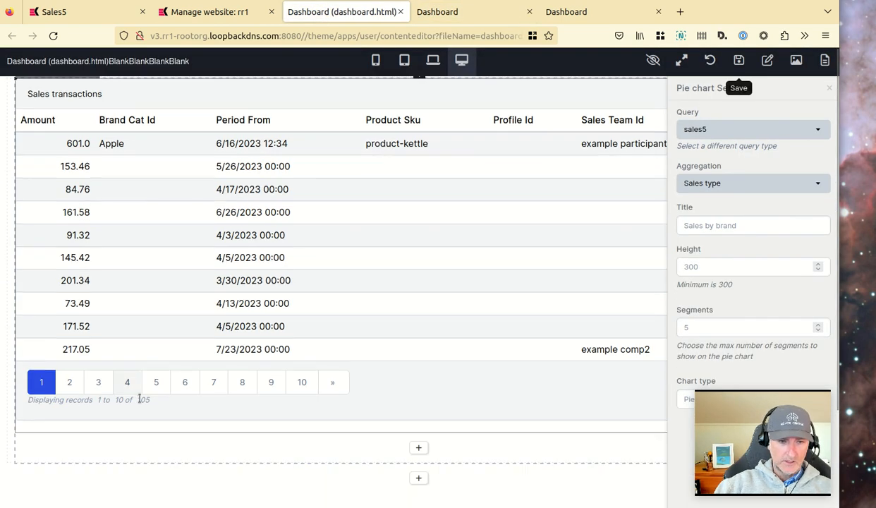
pyautogui.click(417, 473)
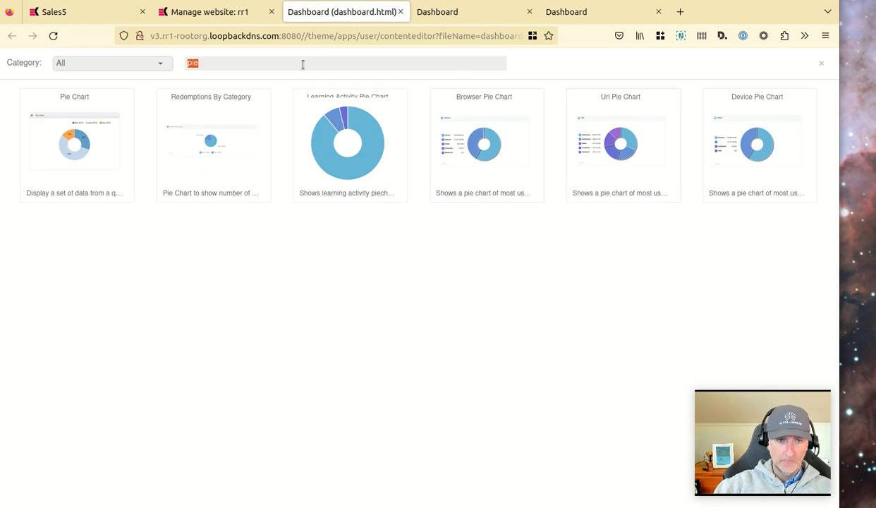
pyautogui.press('BackSpace')
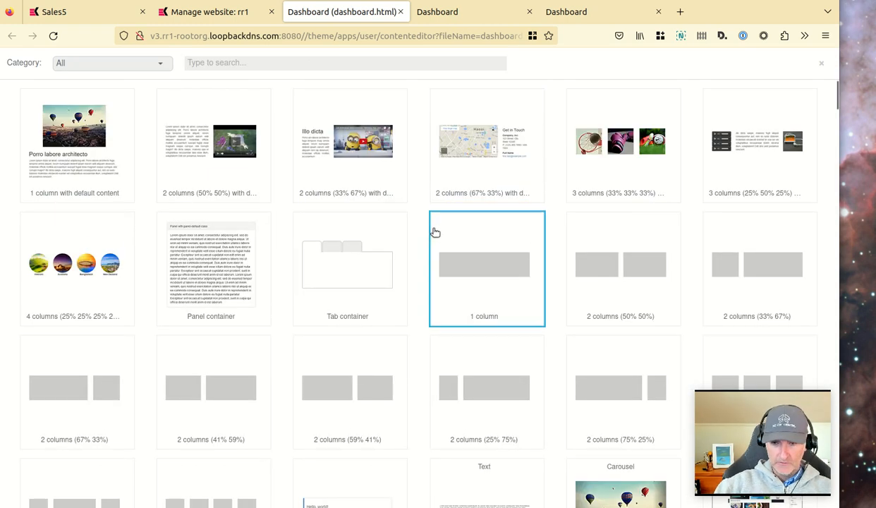
pyautogui.scroll(-3, 312, 230)
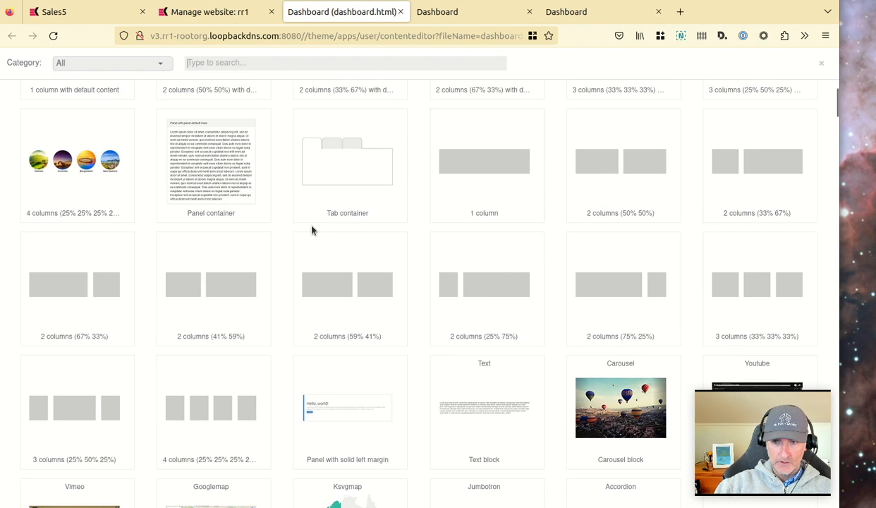
pyautogui.click(628, 168)
# Move the new two-column row up to the top of the page.
pyautogui.scroll(-2, 185, 324)
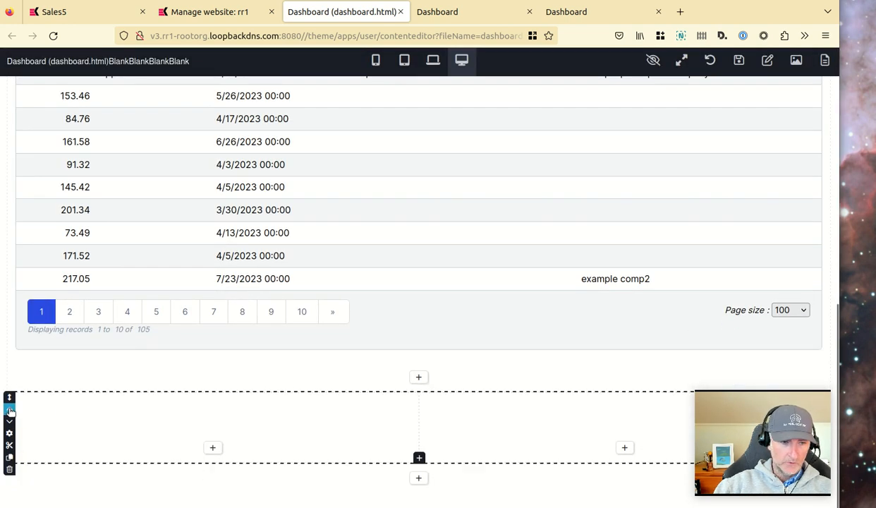
pyautogui.click(9, 410)
pyautogui.scroll(3, 74, 190)
pyautogui.scroll(-2, 25, 170)
pyautogui.scroll(5, 127, 240)
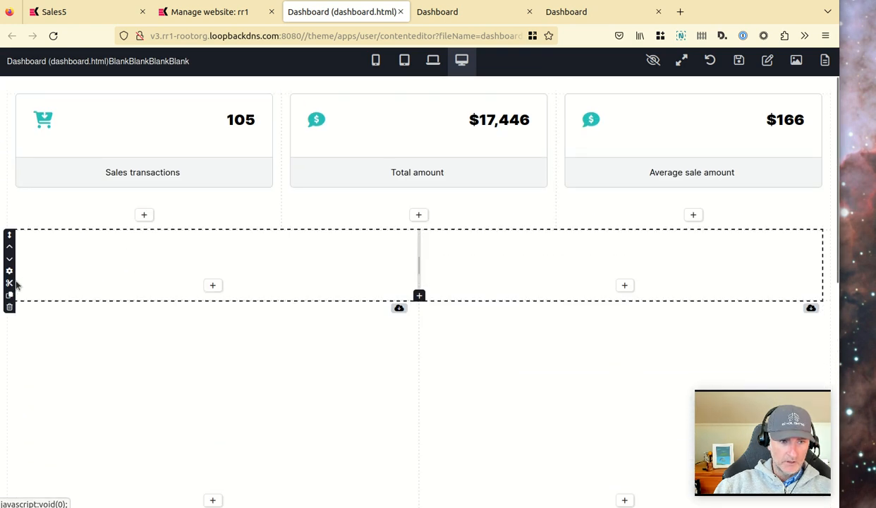
pyautogui.click(12, 248)
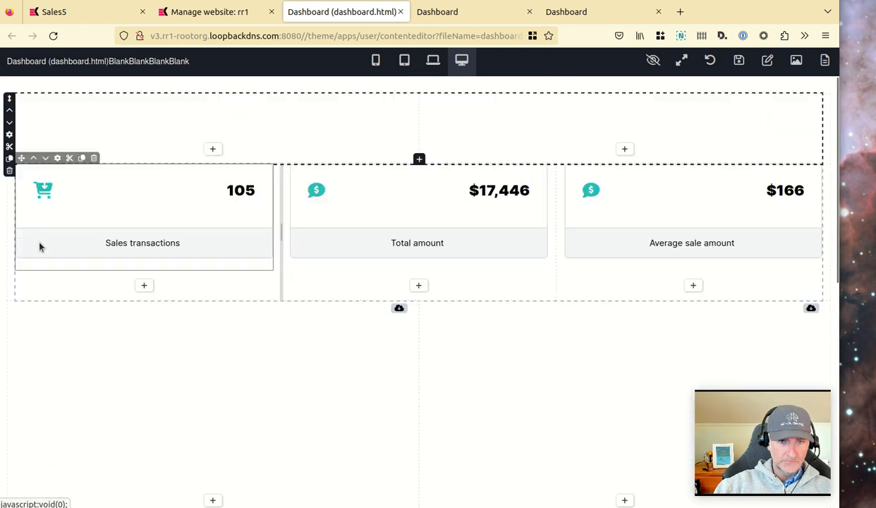
# Insert a Date Range widget into the new row's left column.
pyautogui.click(213, 148)
pyautogui.click(241, 65)
pyautogui.write('date')
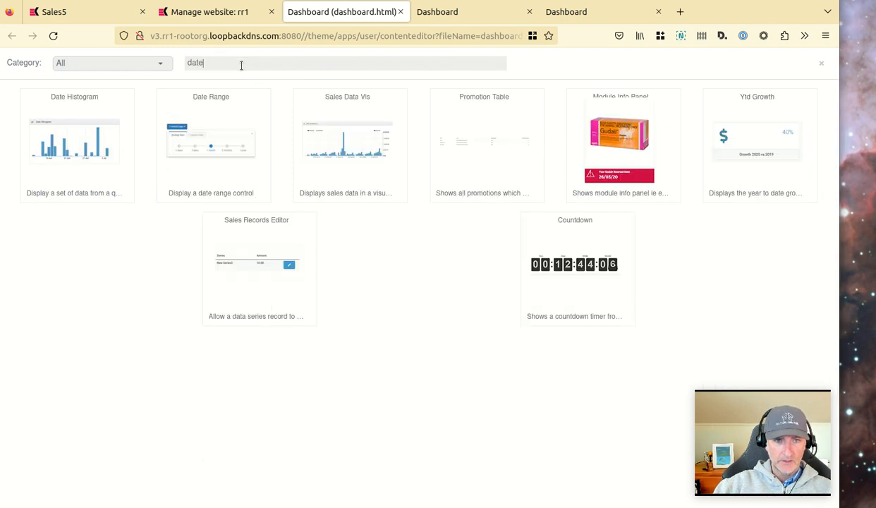
pyautogui.click(211, 139)
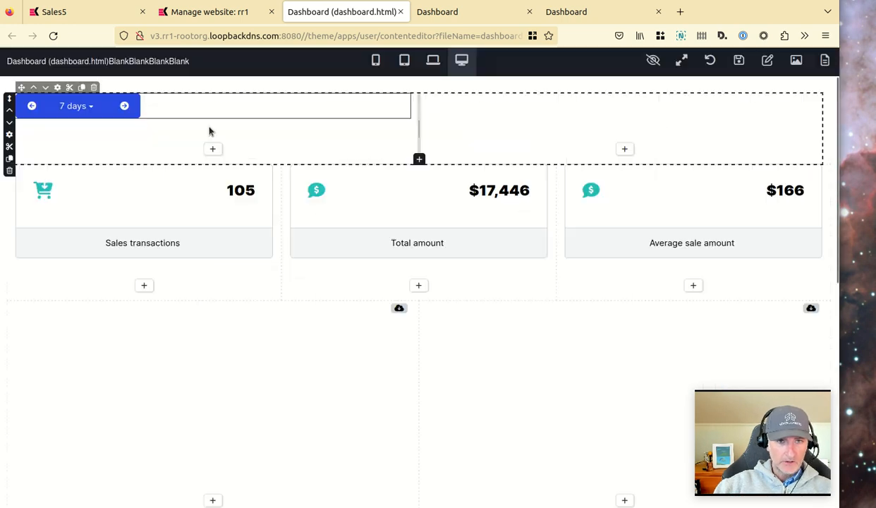
# Set the Date Range widget's default range to 1 month.
pyautogui.click(58, 88)
pyautogui.click(741, 130)
pyautogui.click(716, 191)
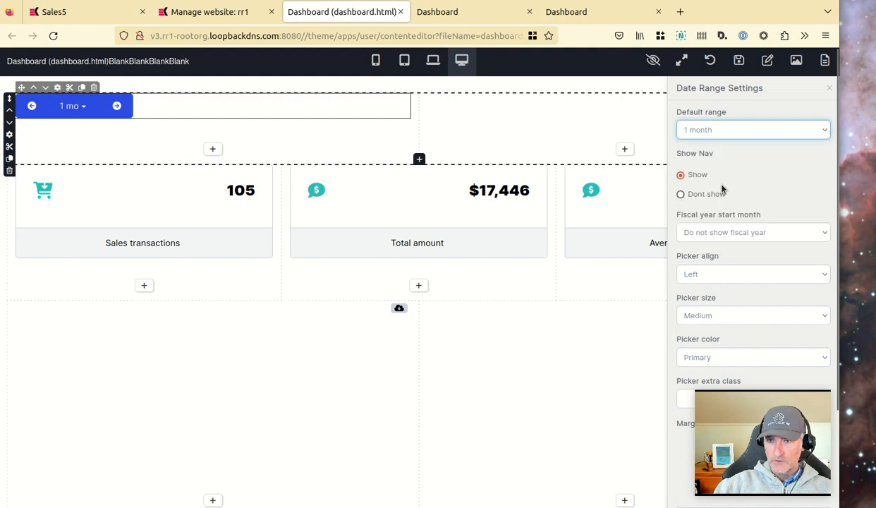
pyautogui.scroll(-2, 752, 198)
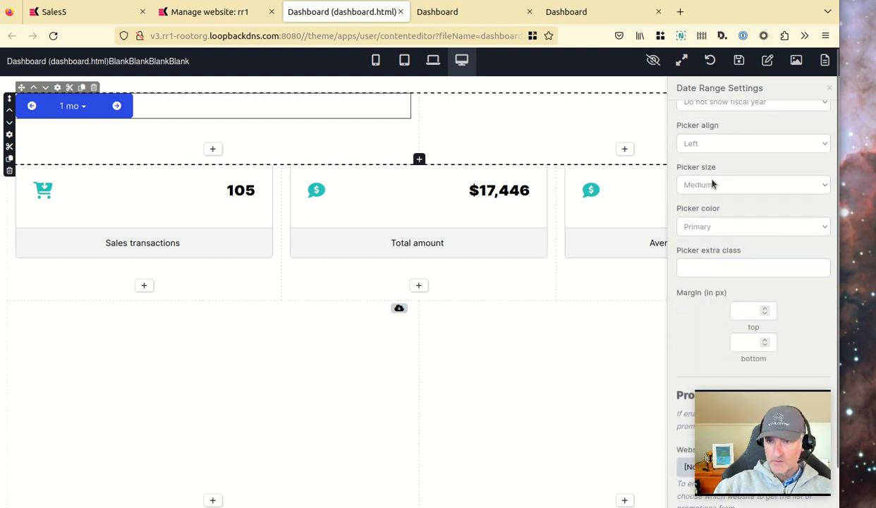
pyautogui.scroll(1, 717, 174)
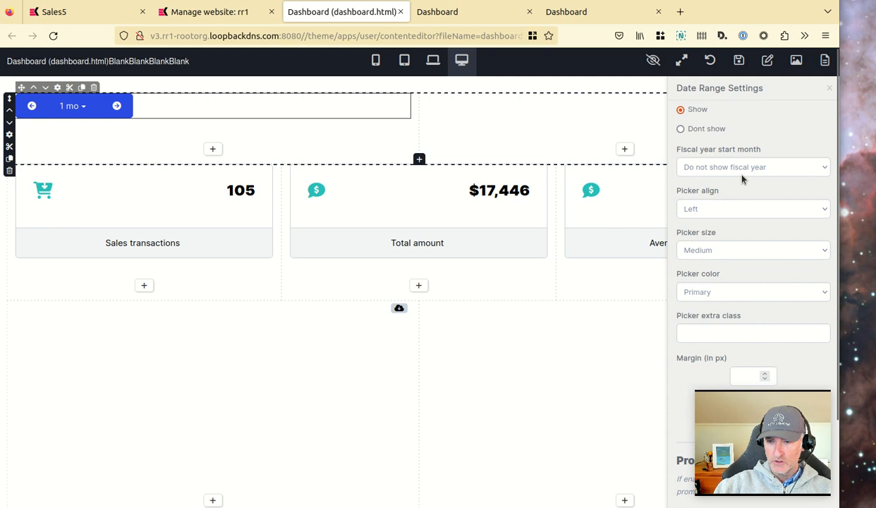
# Close the Date Range settings and save the dashboard page.
pyautogui.scroll(-3, 743, 180)
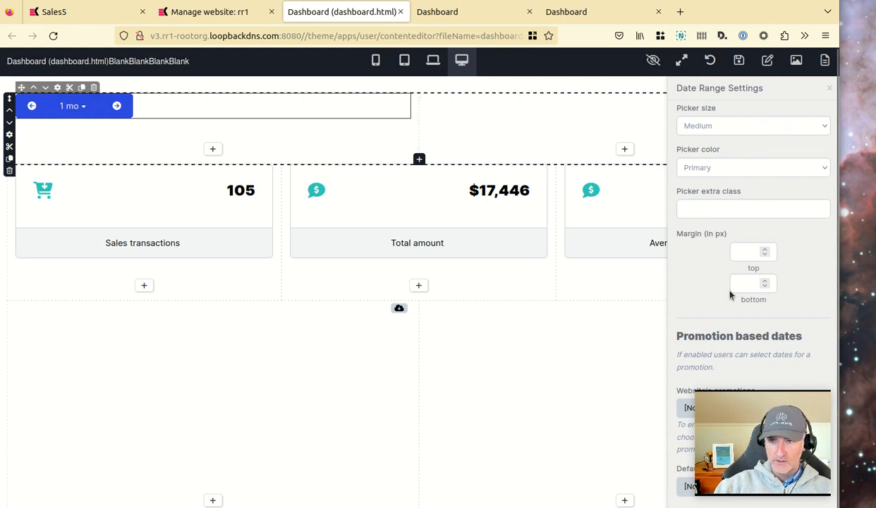
pyautogui.scroll(3, 720, 299)
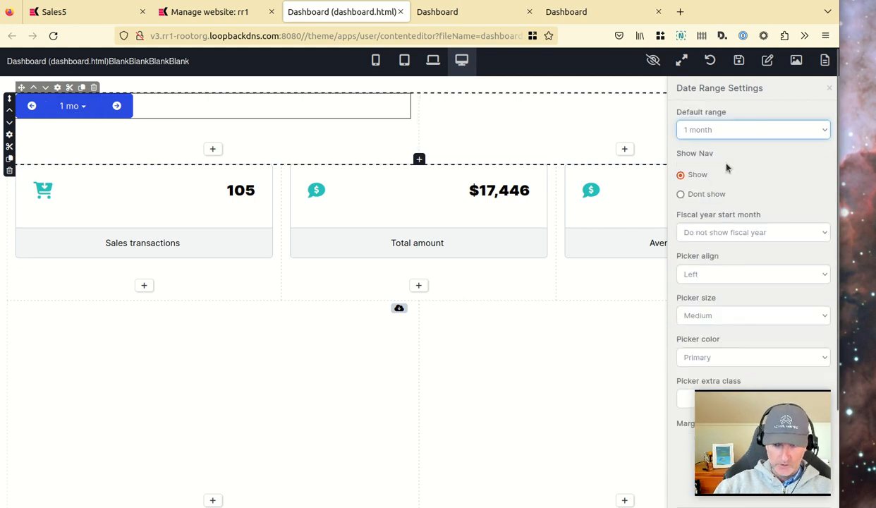
pyautogui.click(829, 88)
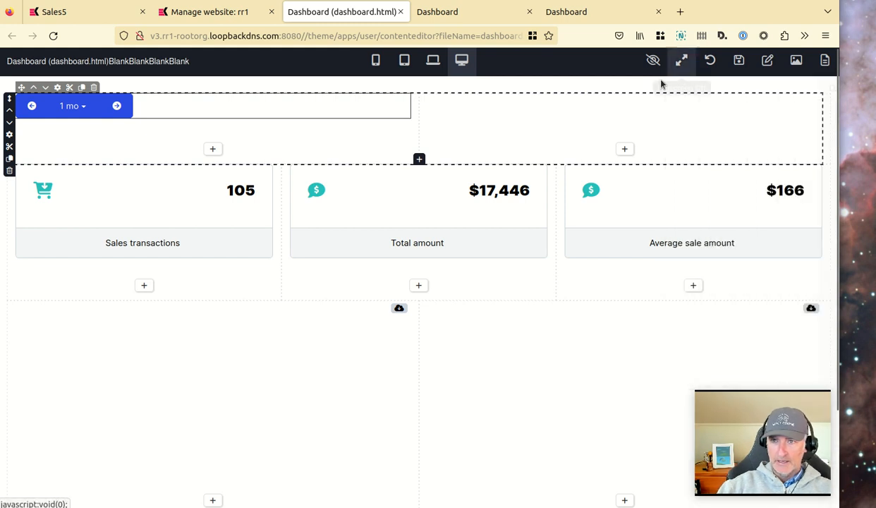
pyautogui.click(739, 60)
# Reload the live dashboard in its tab and pick a 1-month date range.
pyautogui.click(463, 12)
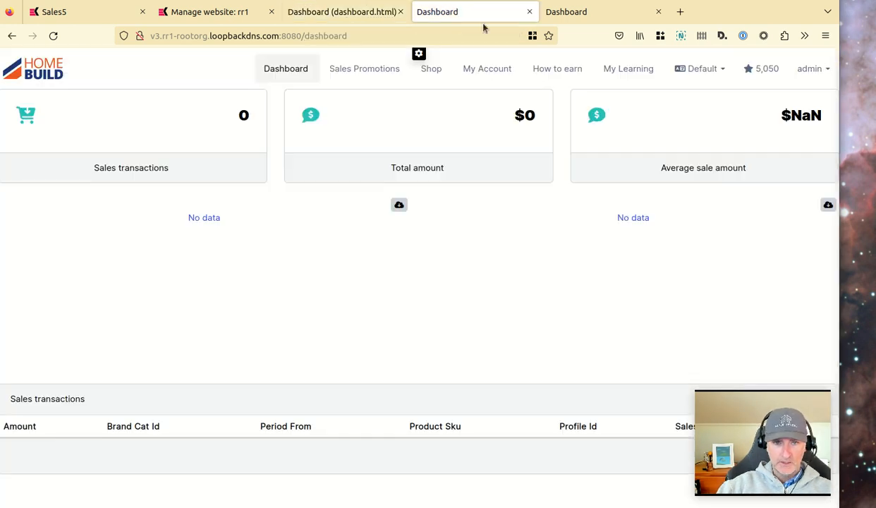
pyautogui.click(287, 74)
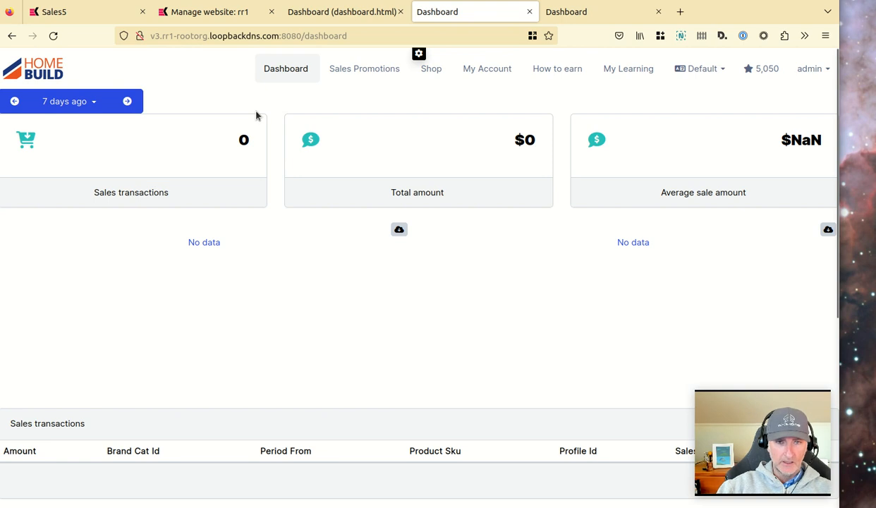
pyautogui.click(98, 101)
pyautogui.click(167, 165)
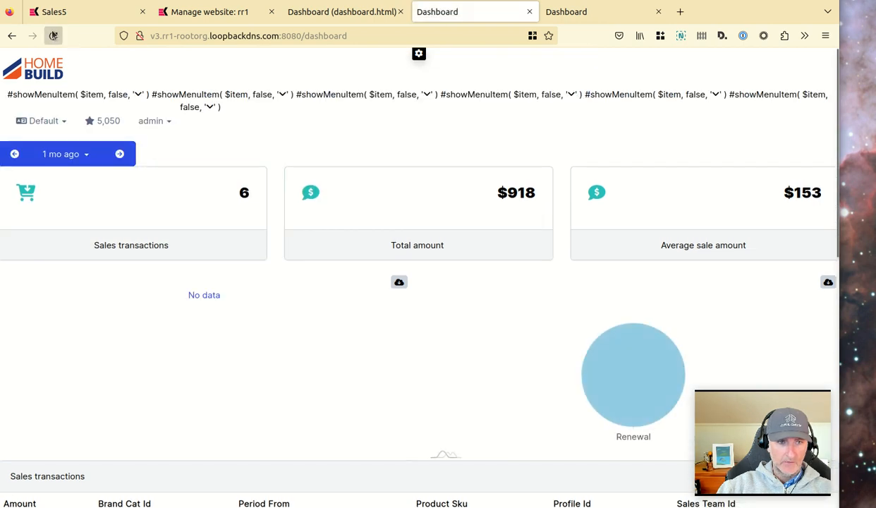
pyautogui.click(62, 36)
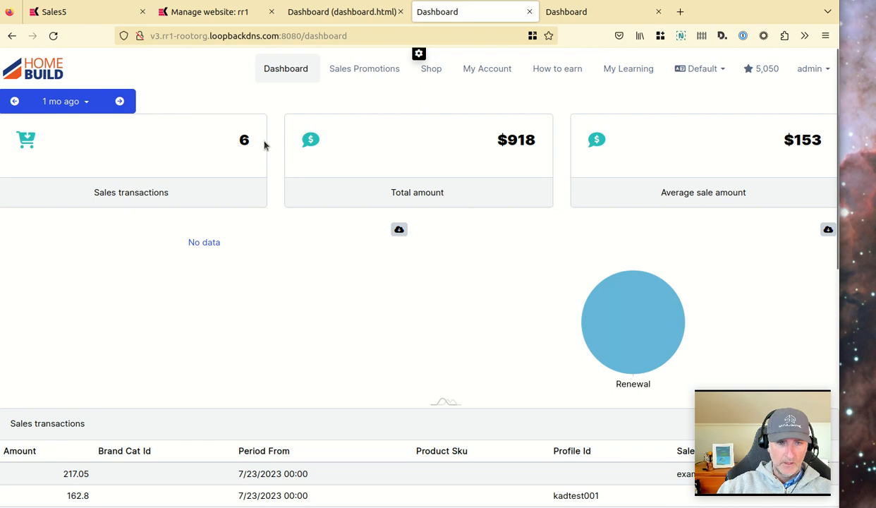
# Switch the live dashboard's date range to 3 months and review the updated widgets and charts.
pyautogui.click(87, 103)
pyautogui.click(206, 167)
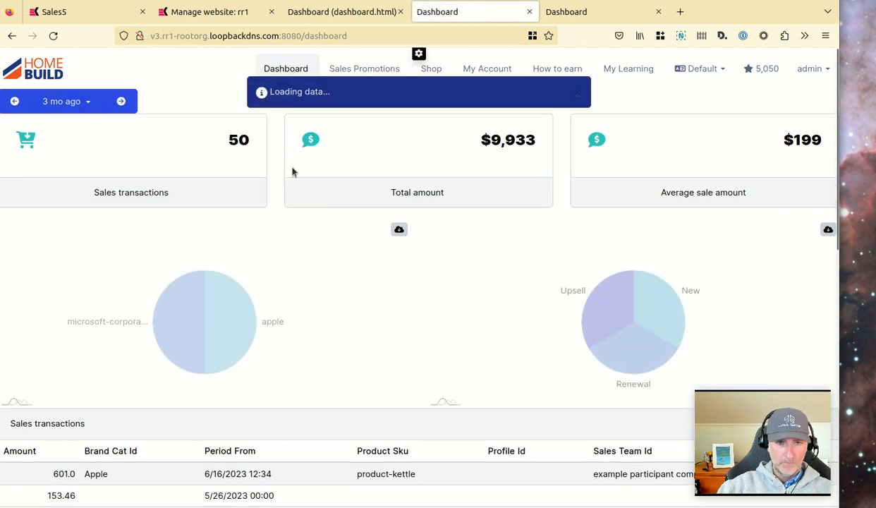
pyautogui.scroll(-2, 406, 264)
pyautogui.scroll(2, 327, 273)
pyautogui.scroll(-2, 455, 368)
pyautogui.scroll(2, 335, 228)
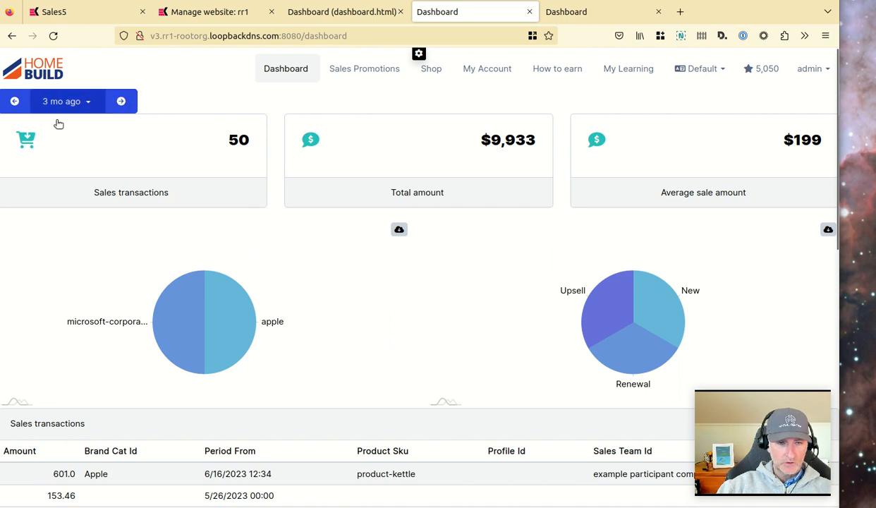
pyautogui.scroll(-5, 275, 276)
pyautogui.scroll(5, 272, 269)
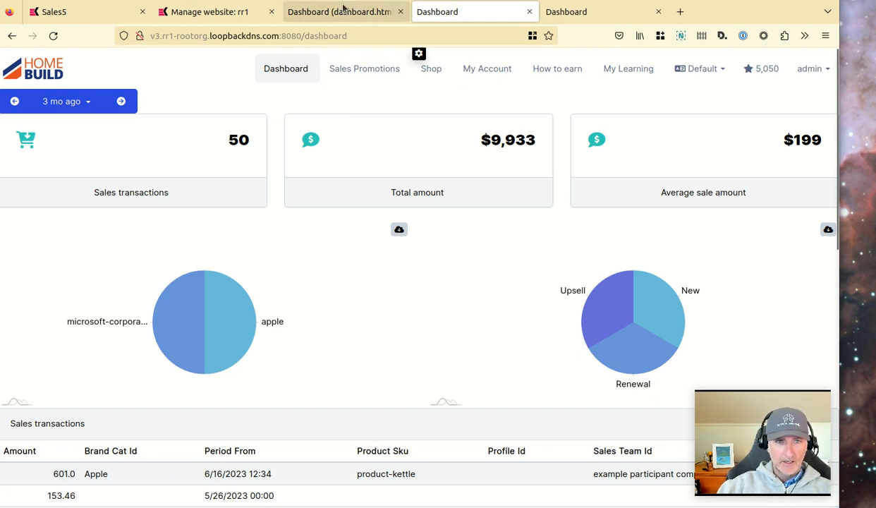
# Edit the Sales5 query criteria and add a second rule with field parentOrgs and operator in.
pyautogui.click(92, 19)
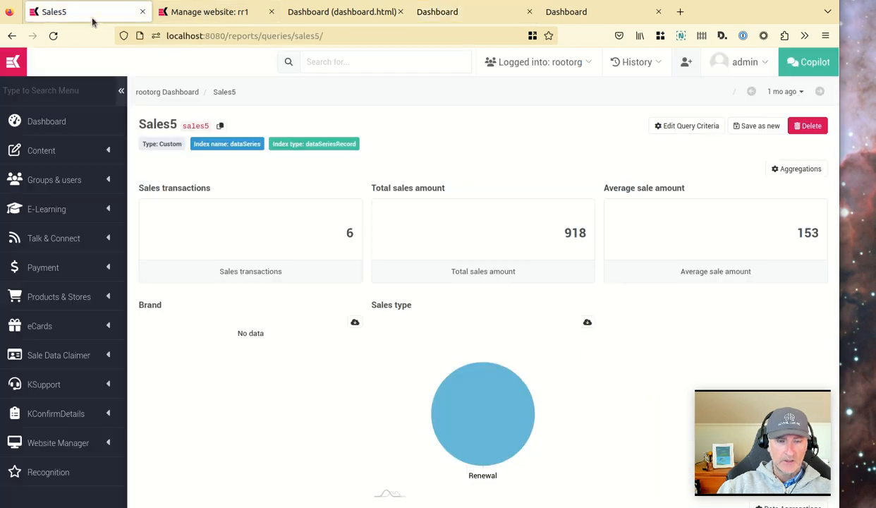
pyautogui.click(674, 127)
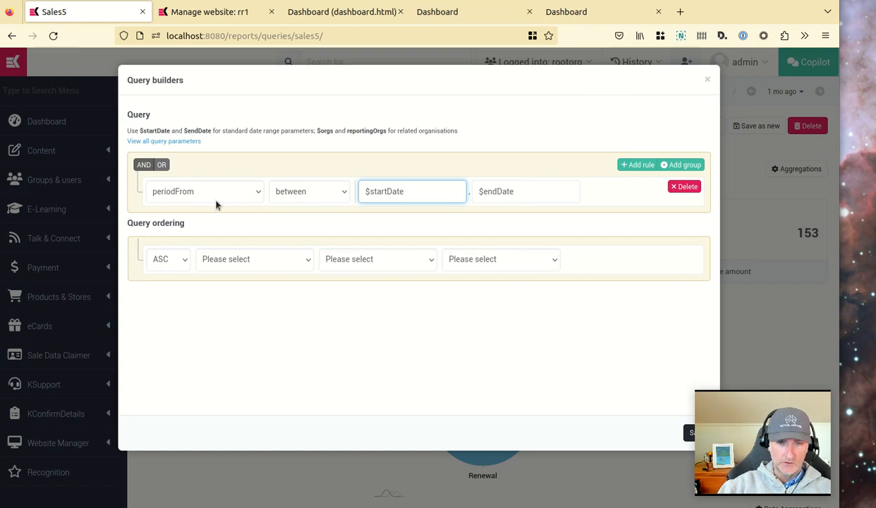
pyautogui.click(635, 165)
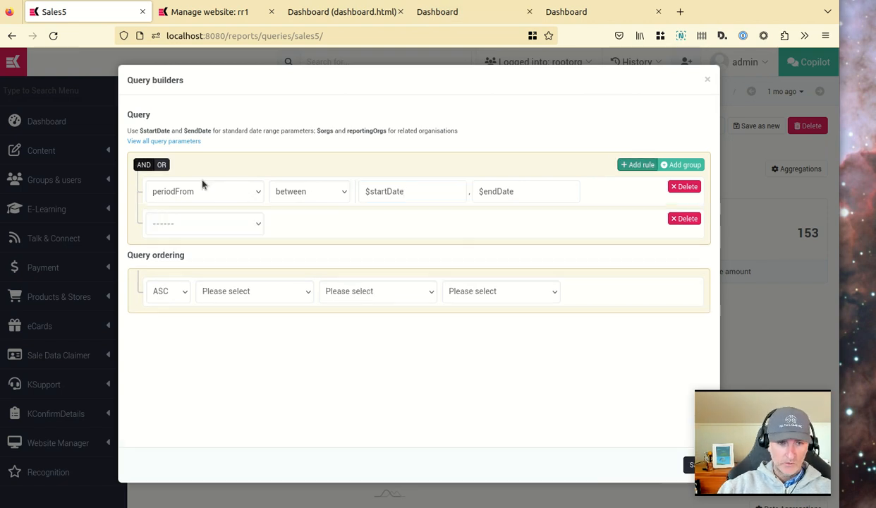
pyautogui.click(241, 224)
pyautogui.write('p')
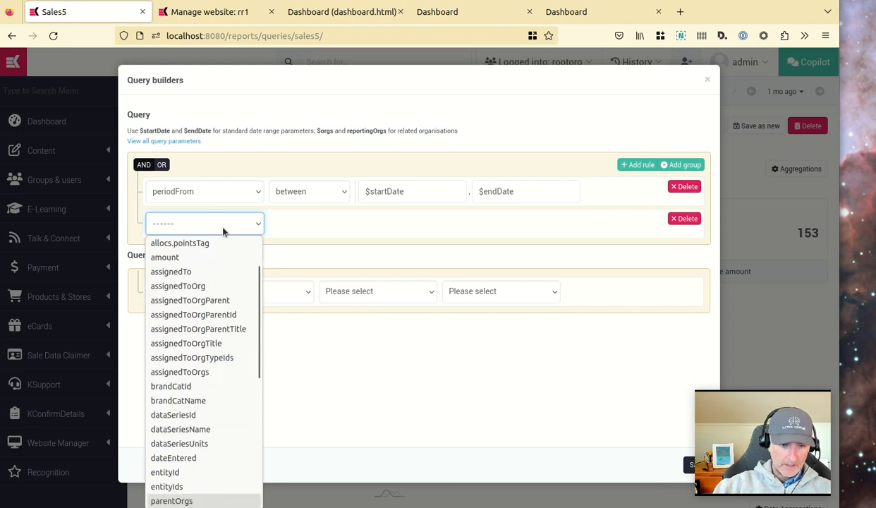
pyautogui.click(168, 500)
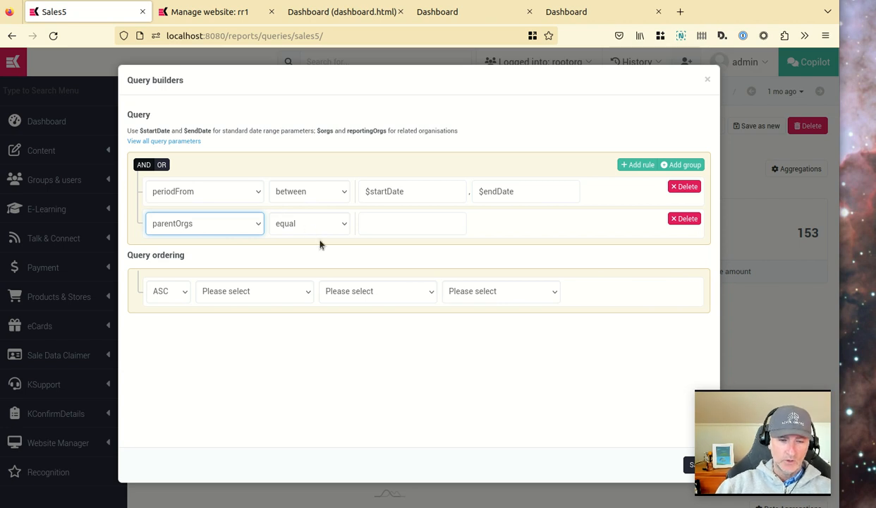
pyautogui.click(302, 223)
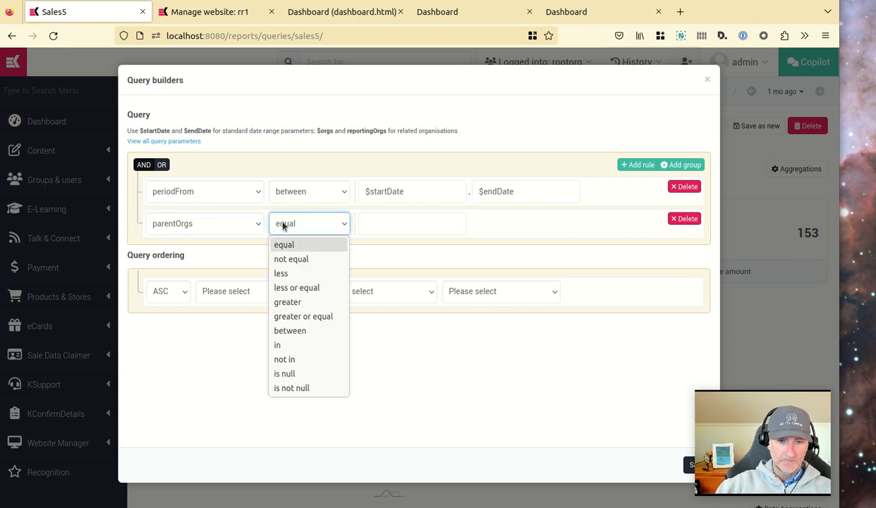
pyautogui.click(303, 346)
# Open the list of all available query parameters for the new rule's value.
pyautogui.click(438, 223)
pyautogui.click(178, 141)
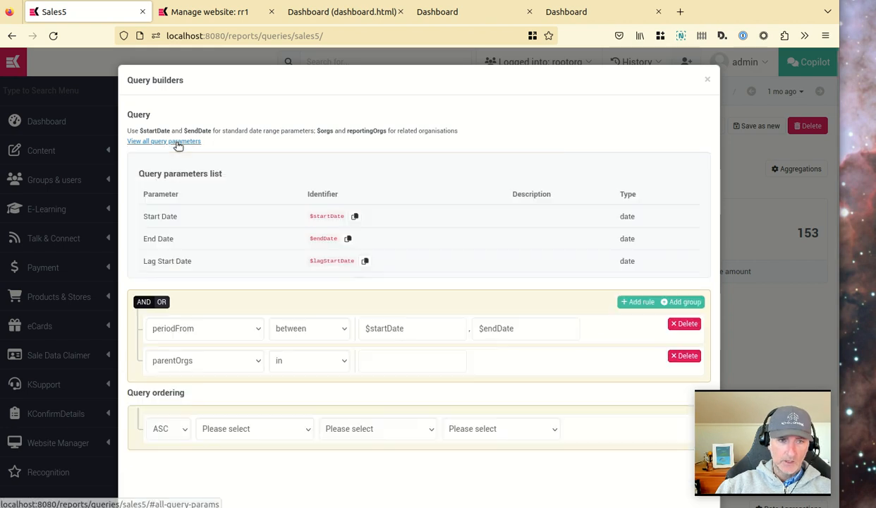
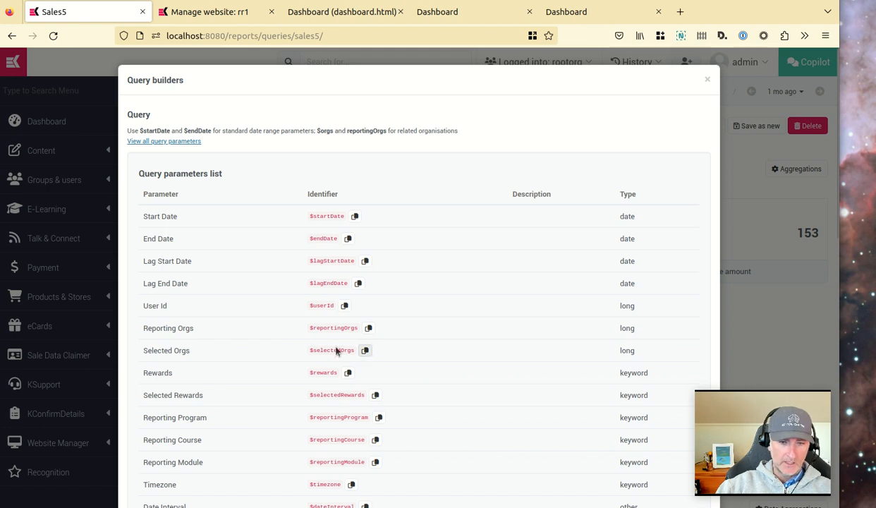
# Copy the $selectedOrgs parameter identifier, use it as the parentOrgs rule's value, and save the query criteria.
pyautogui.click(365, 350)
pyautogui.click(707, 80)
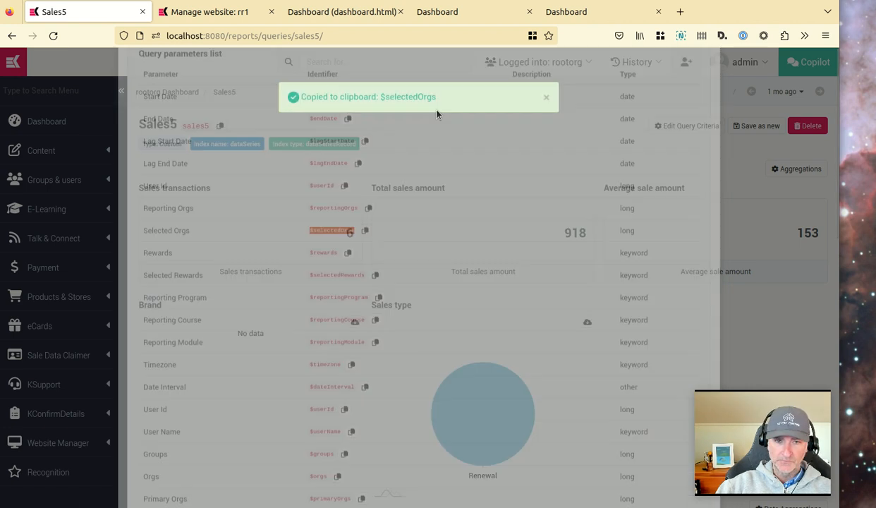
pyautogui.click(690, 126)
pyautogui.scroll(-5, 375, 201)
pyautogui.scroll(5, 254, 254)
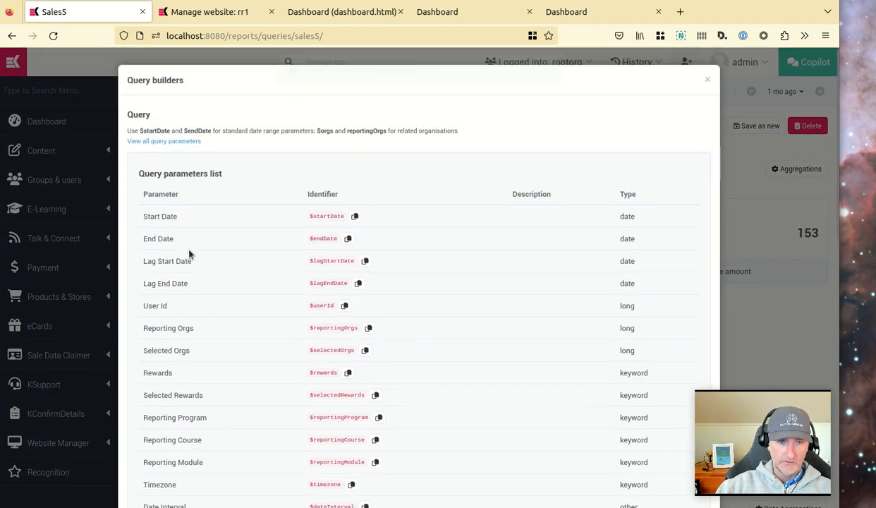
pyautogui.click(190, 141)
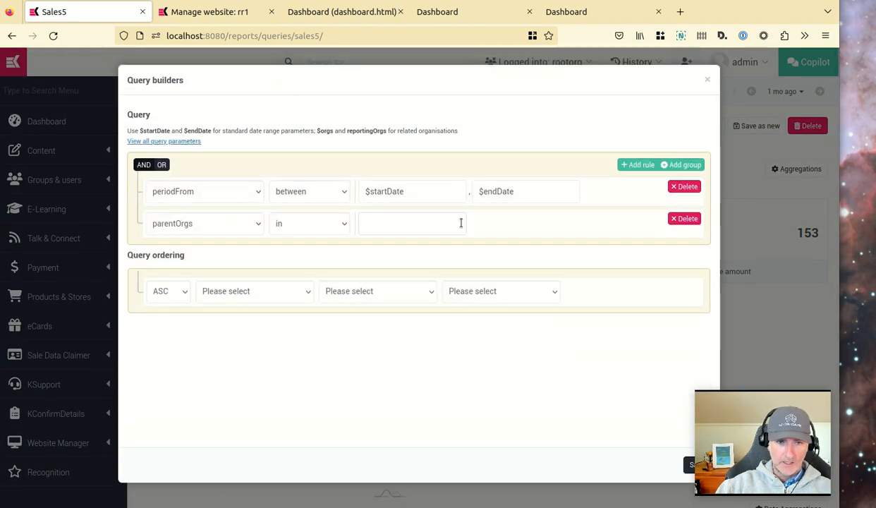
pyautogui.click(378, 228)
pyautogui.hotkey('ctrl', 'v')
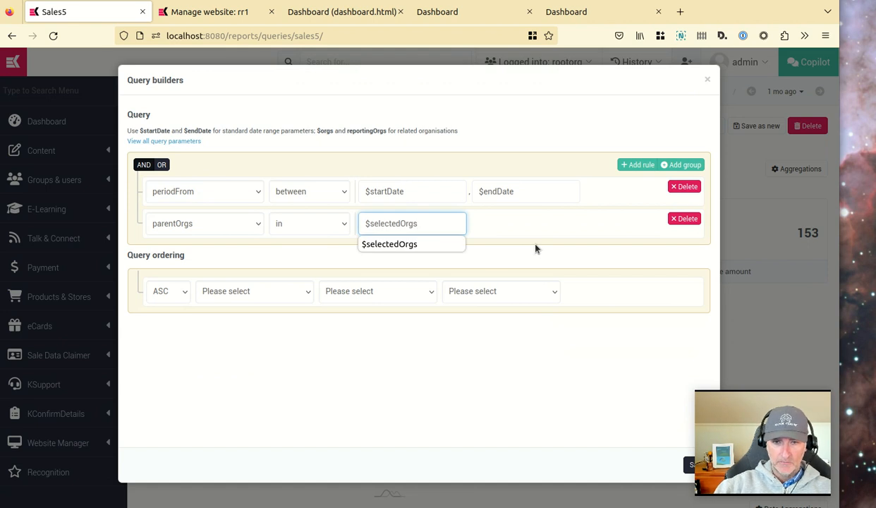
pyautogui.click(465, 134)
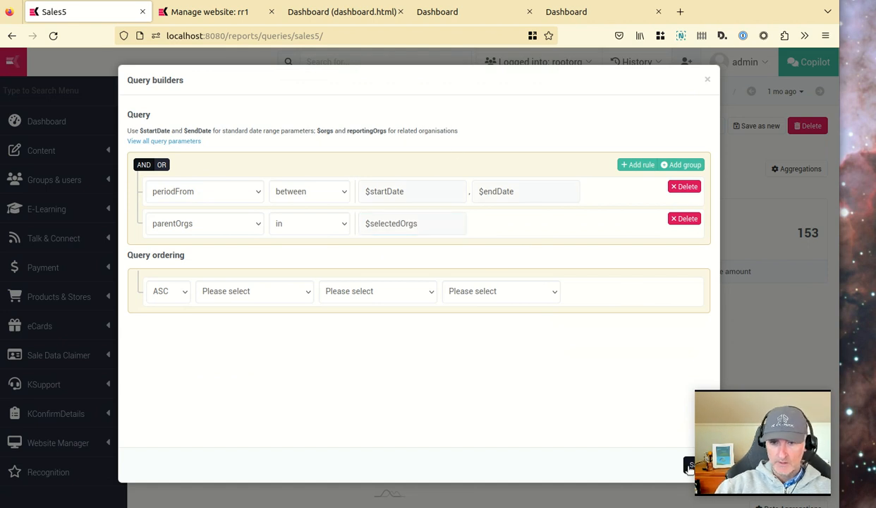
pyautogui.click(690, 466)
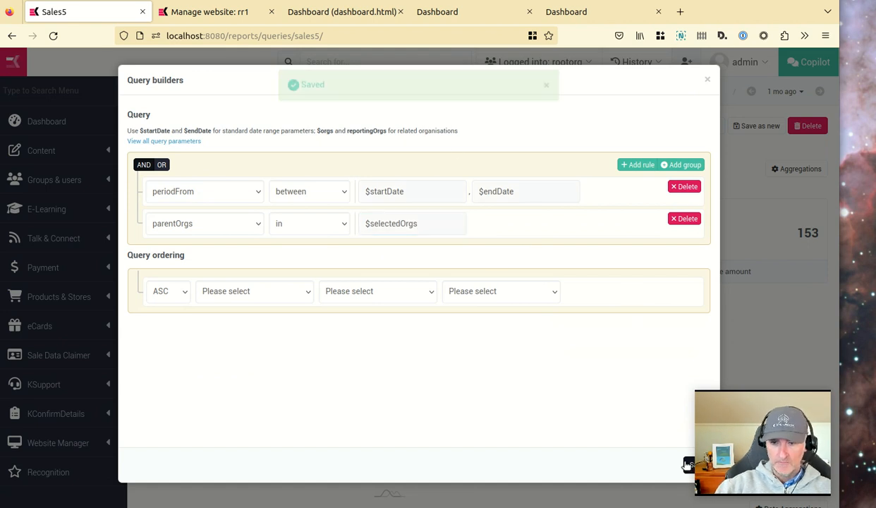
pyautogui.click(707, 80)
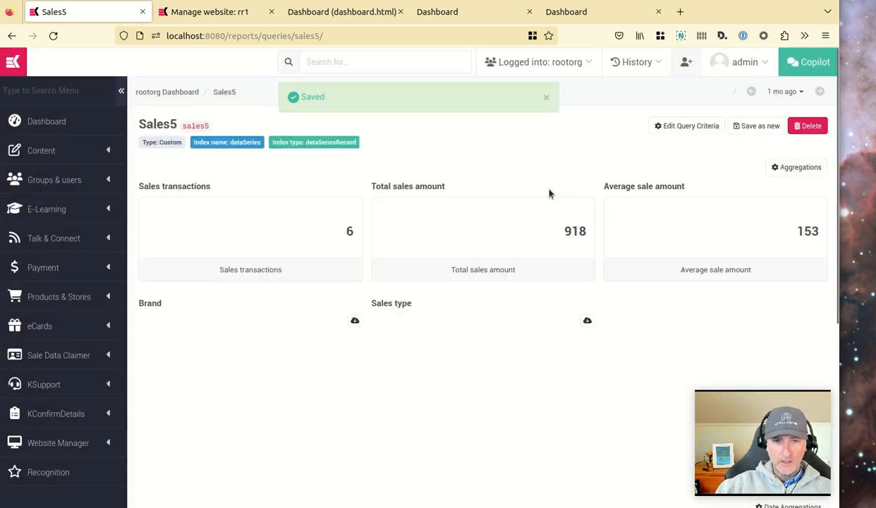
# Reload the Sales5 query page and switch its date range to 3 months.
pyautogui.click(224, 92)
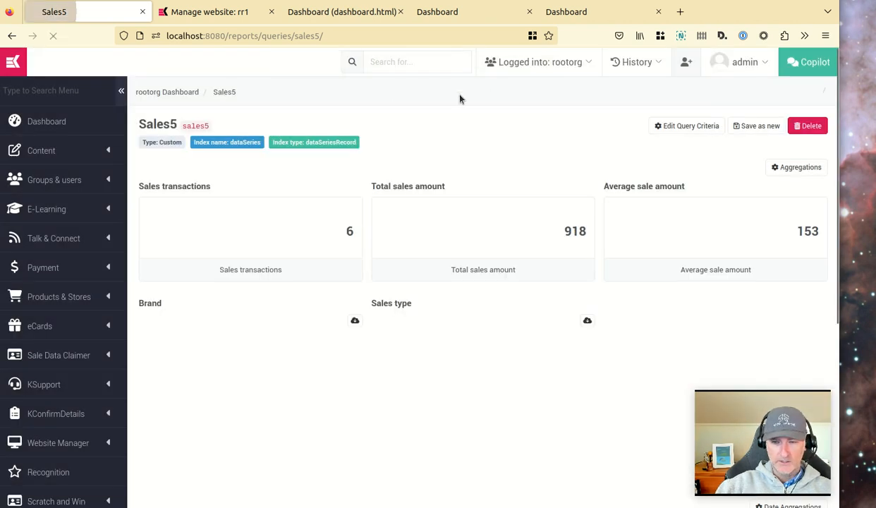
pyautogui.scroll(-1, 511, 267)
pyautogui.scroll(1, 507, 264)
pyautogui.scroll(1, 507, 265)
pyautogui.click(805, 92)
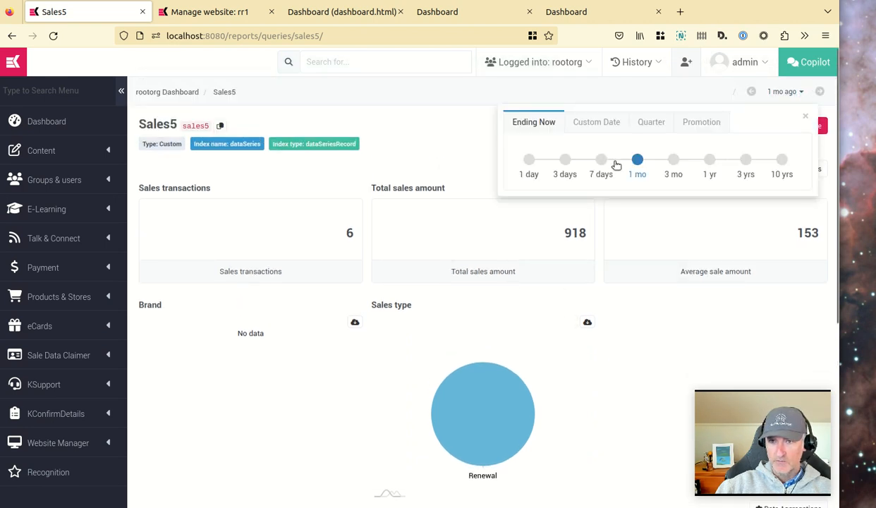
pyautogui.click(674, 160)
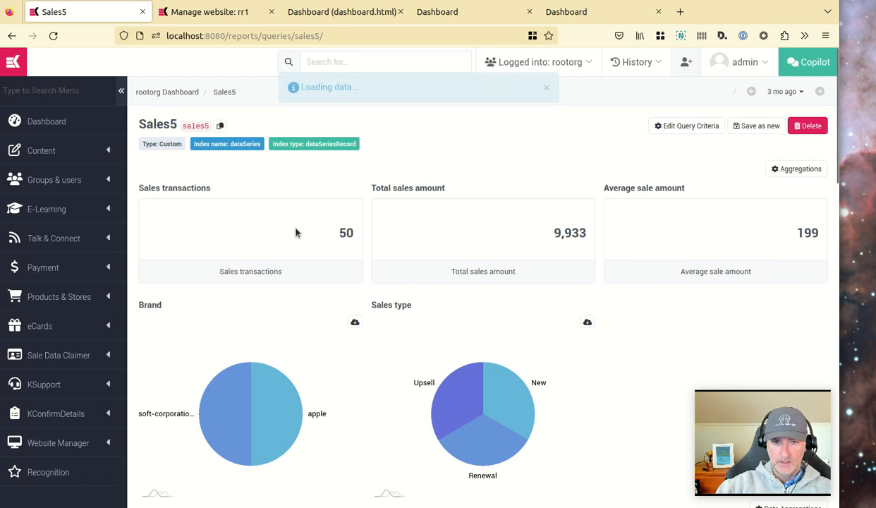
# In the dashboard editor, insert an Org Selector widget into the empty column of the top row.
pyautogui.click(465, 14)
pyautogui.click(346, 10)
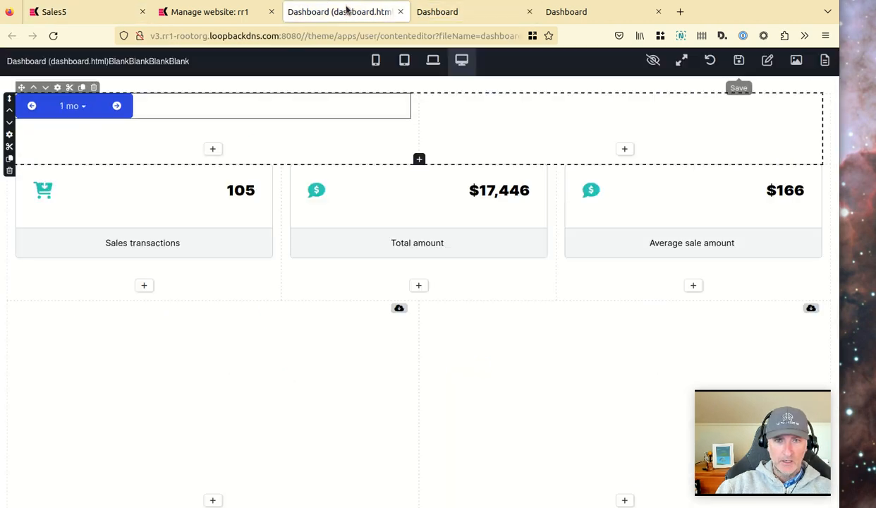
pyautogui.click(624, 149)
pyautogui.doubleClick(286, 66)
pyautogui.write('org')
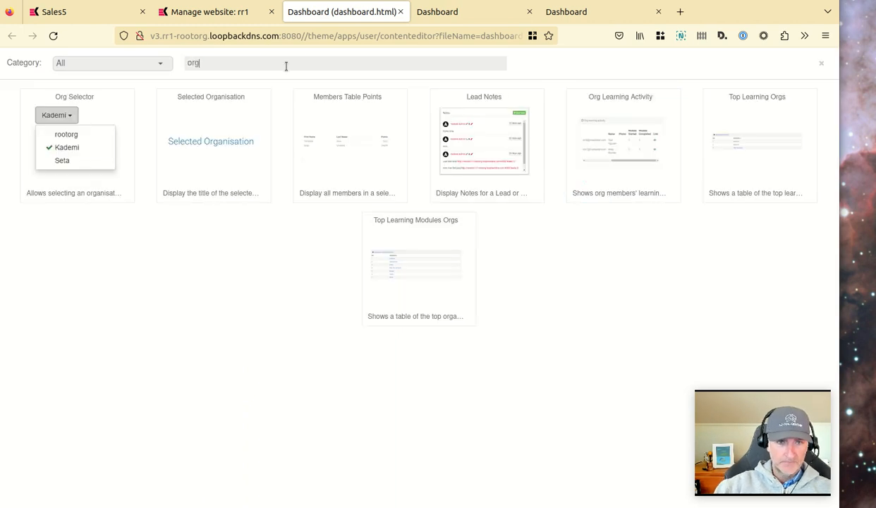
pyautogui.click(94, 113)
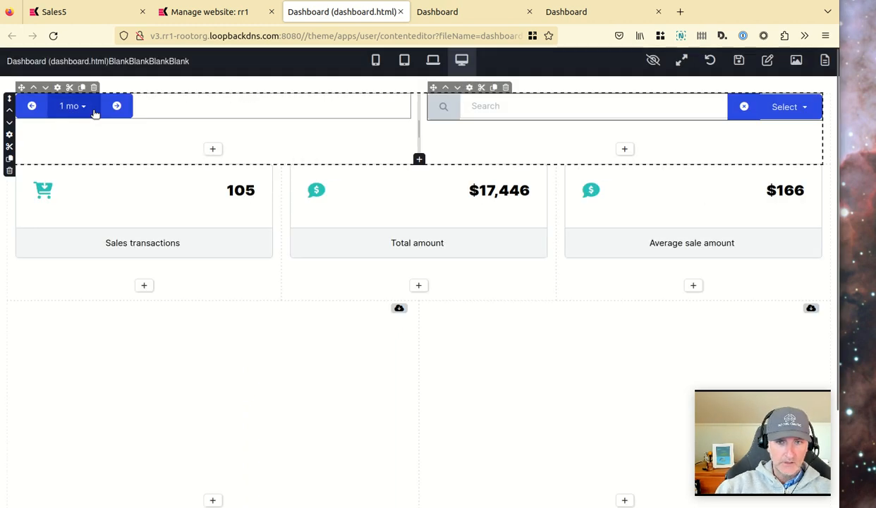
# Review the Organisation Selector widget's settings, close them, and save the dashboard page.
pyautogui.click(469, 87)
pyautogui.scroll(-3, 720, 189)
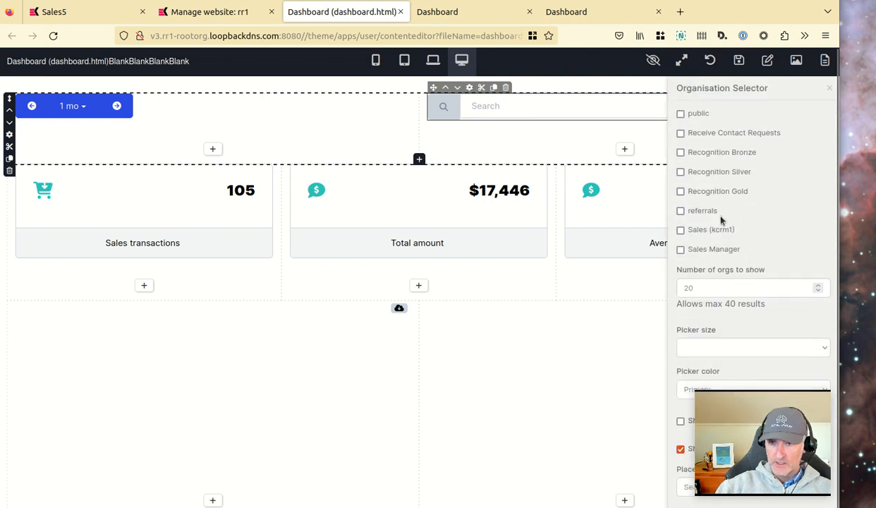
pyautogui.scroll(3, 728, 258)
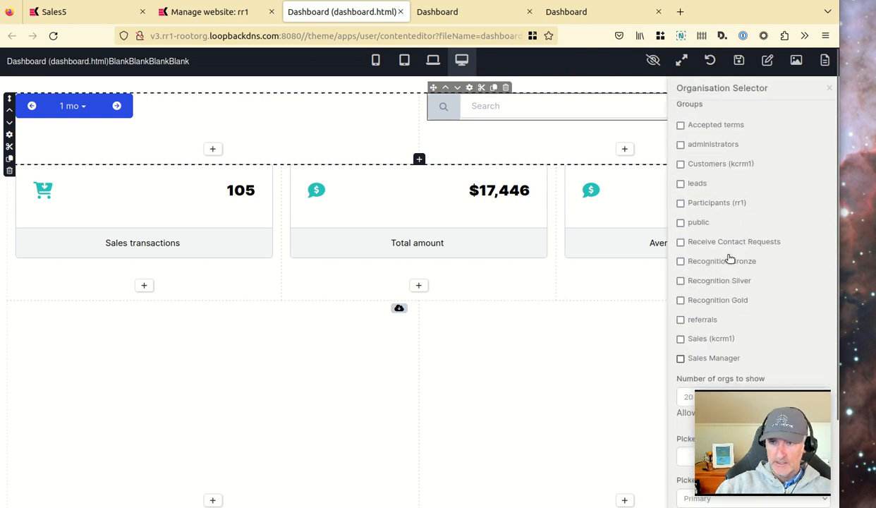
pyautogui.click(830, 89)
pyautogui.click(738, 61)
# Reload the live dashboard to view the new organisation selector.
pyautogui.click(461, 13)
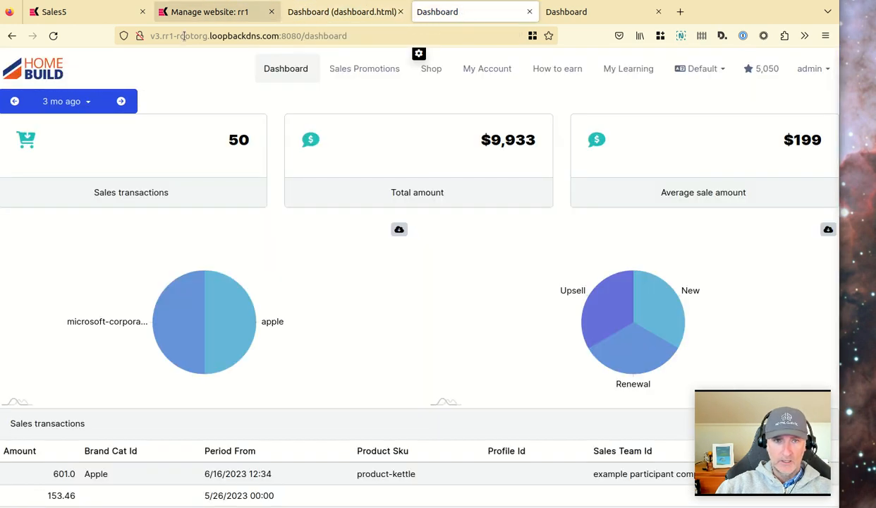
pyautogui.click(289, 69)
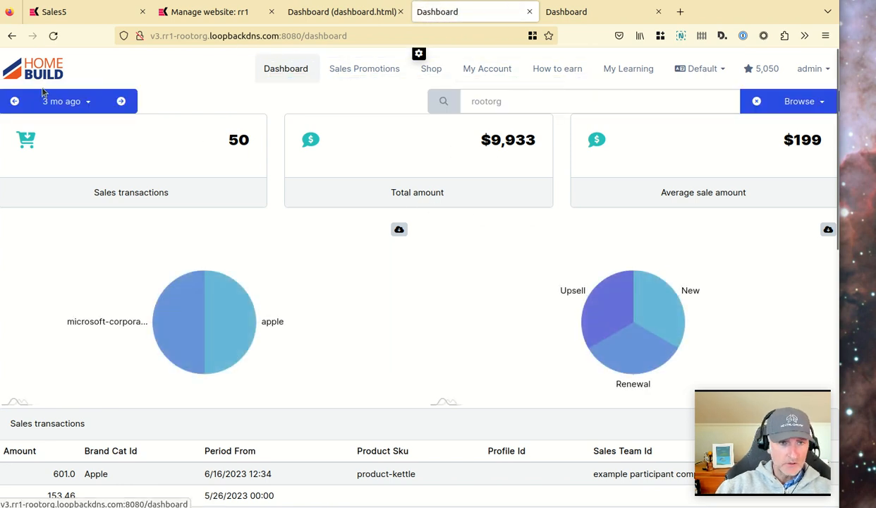
# Set the top row container's bottom margin to 20 px and save the dashboard page.
pyautogui.click(342, 12)
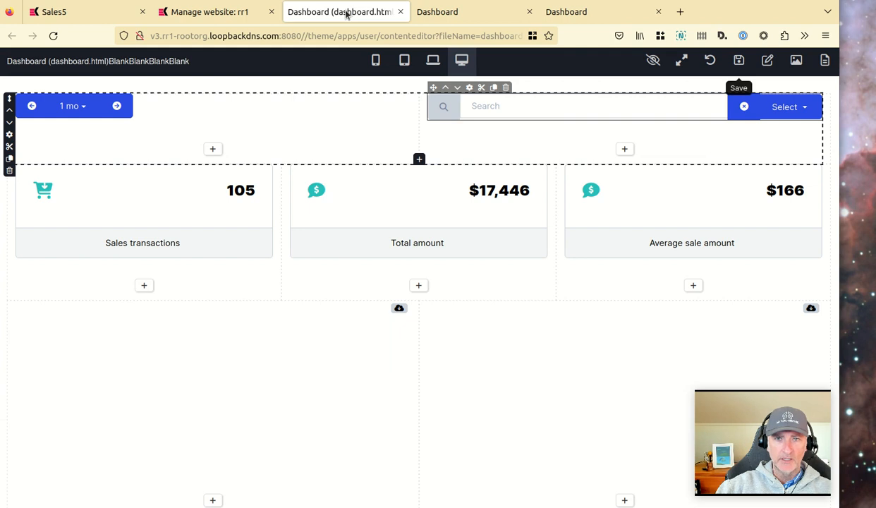
pyautogui.click(10, 134)
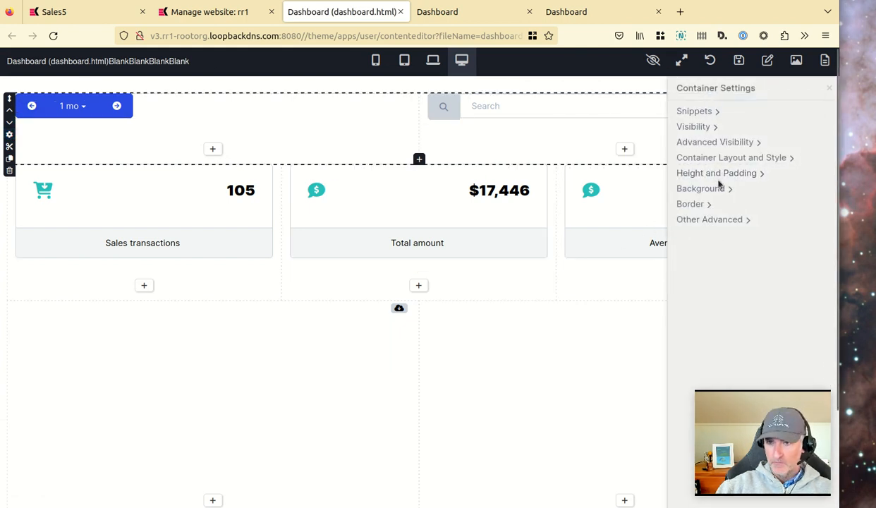
pyautogui.click(722, 177)
pyautogui.scroll(-2, 749, 281)
pyautogui.click(746, 282)
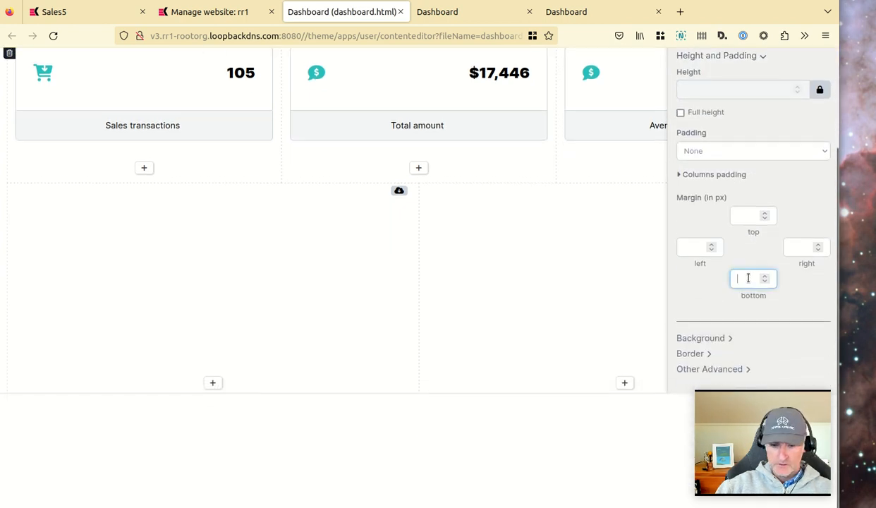
pyautogui.write('20')
pyautogui.press('Tab')
pyautogui.scroll(2, 631, 234)
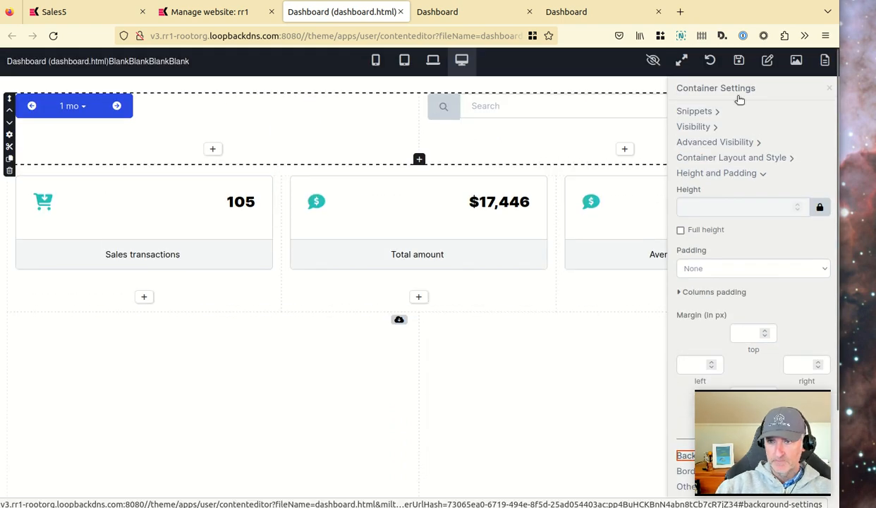
pyautogui.click(813, 87)
pyautogui.click(741, 65)
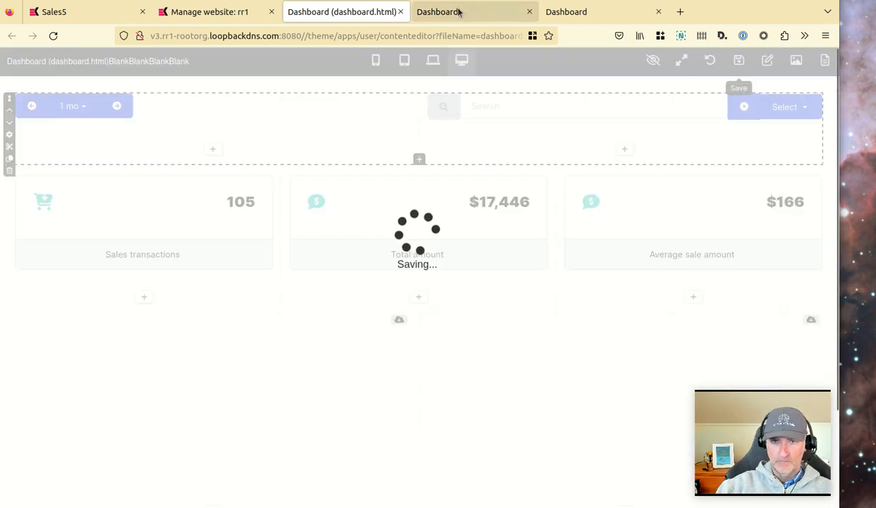
# Reload the live dashboard and filter it by the Example Participant company organisation.
pyautogui.click(455, 12)
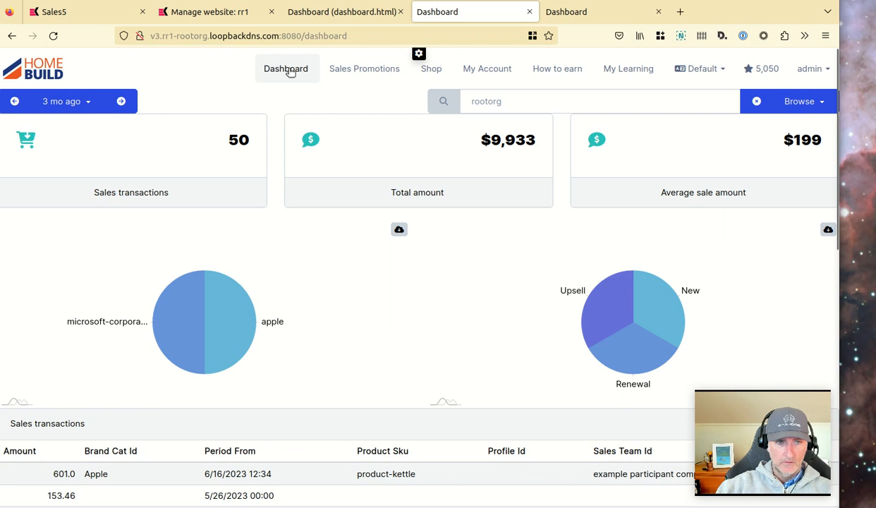
pyautogui.click(287, 68)
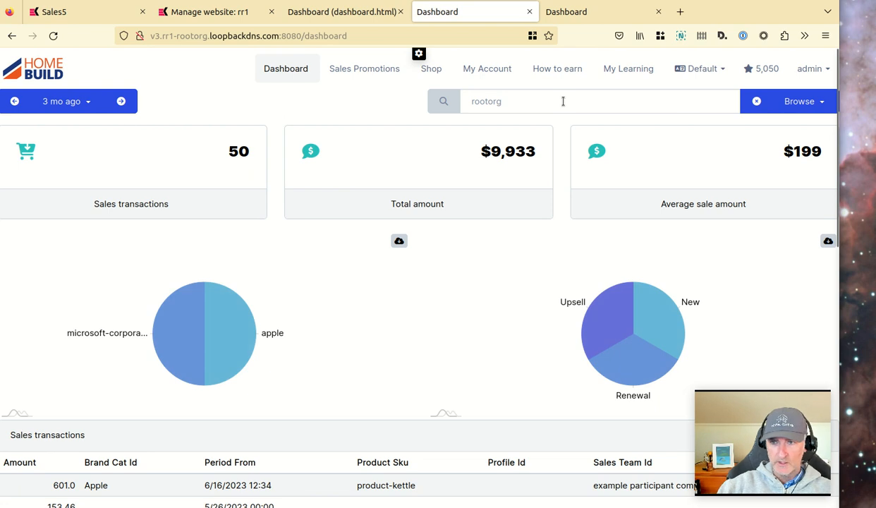
pyautogui.click(817, 103)
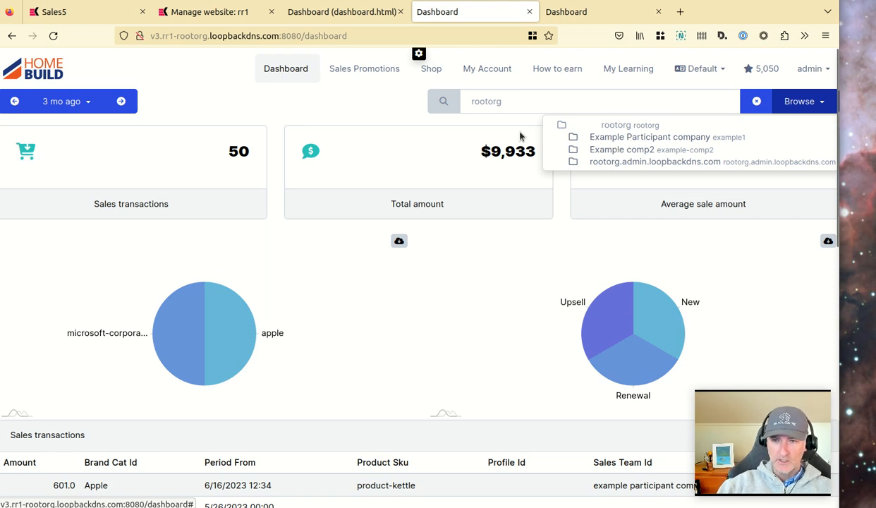
pyautogui.click(596, 137)
pyautogui.scroll(-4, 356, 213)
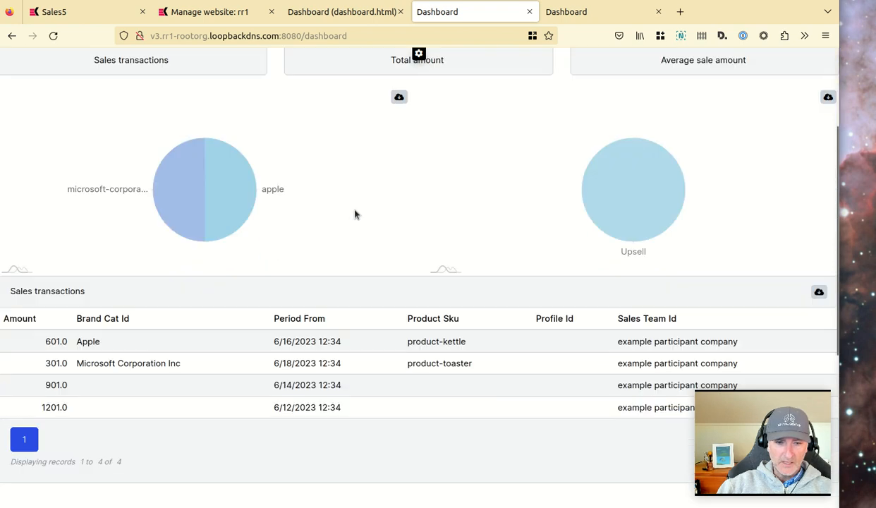
# Review the filtered charts and transactions table, then clear the organisation filter.
pyautogui.moveTo(614, 224); pyautogui.dragTo(622, 293)
pyautogui.click(626, 289)
pyautogui.scroll(5, 413, 225)
pyautogui.click(755, 102)
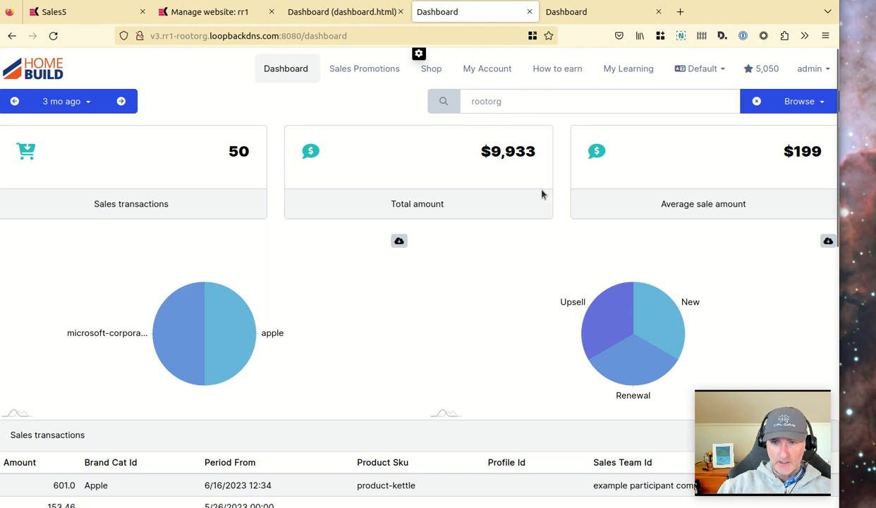
pyautogui.scroll(-3, 564, 223)
pyautogui.scroll(-2, 563, 223)
pyautogui.scroll(5, 563, 221)
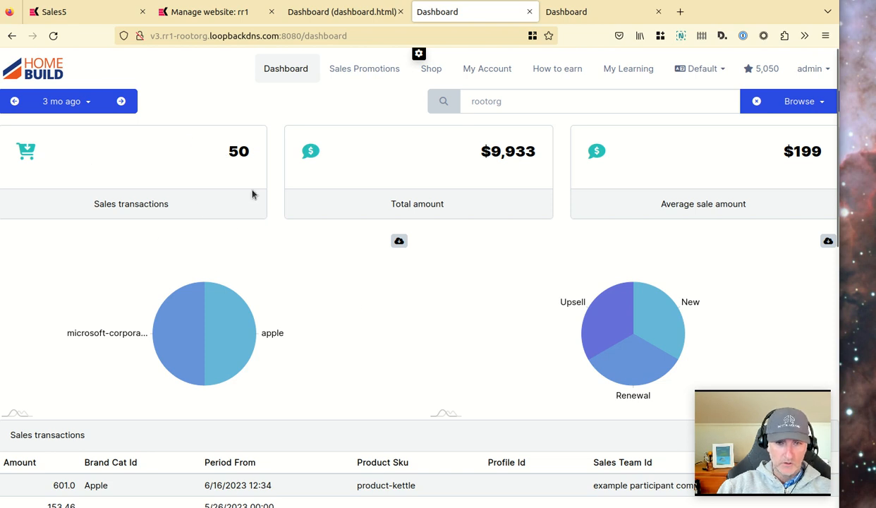
pyautogui.scroll(-2, 204, 216)
pyautogui.scroll(2, 205, 212)
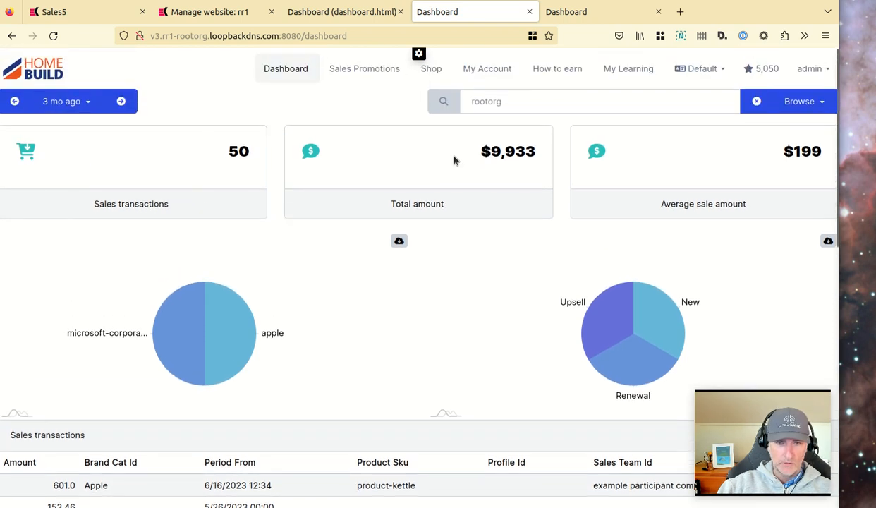